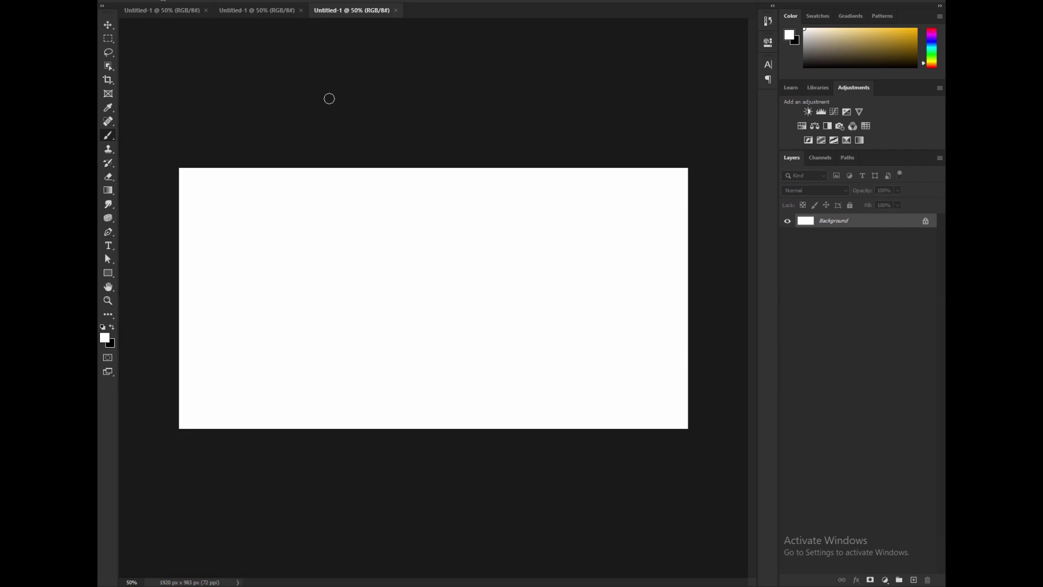
# Step: Close all three open Untitled-1 documents
pyautogui.click(205, 11)
pyautogui.click(205, 11)
pyautogui.click(205, 12)
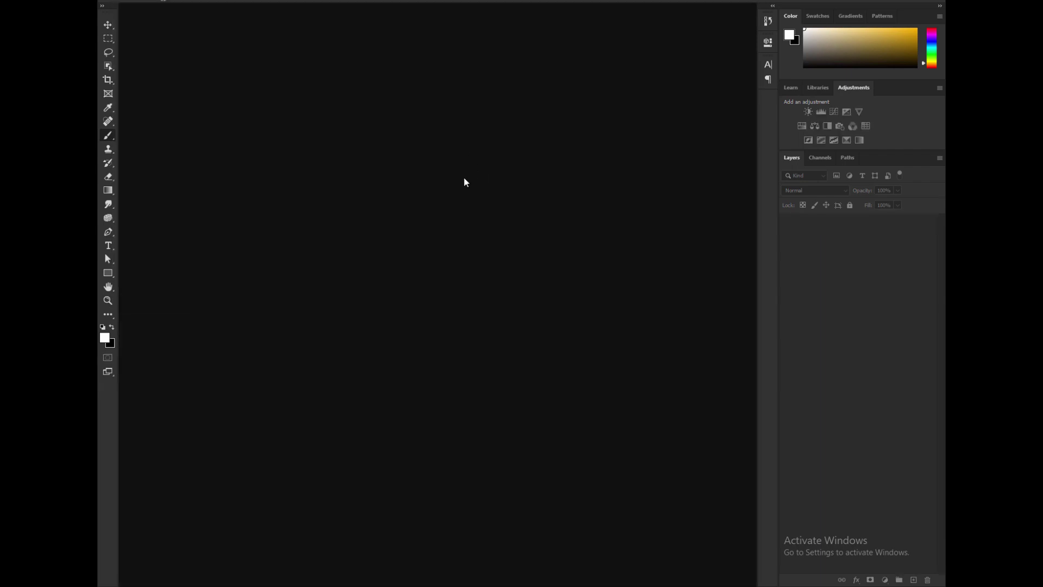
# Step: Create a new document from the recent "insta" preset, 2160 x 2700 px at 72 ppi
pyautogui.hotkey('alt', 'f')
pyautogui.press('n')
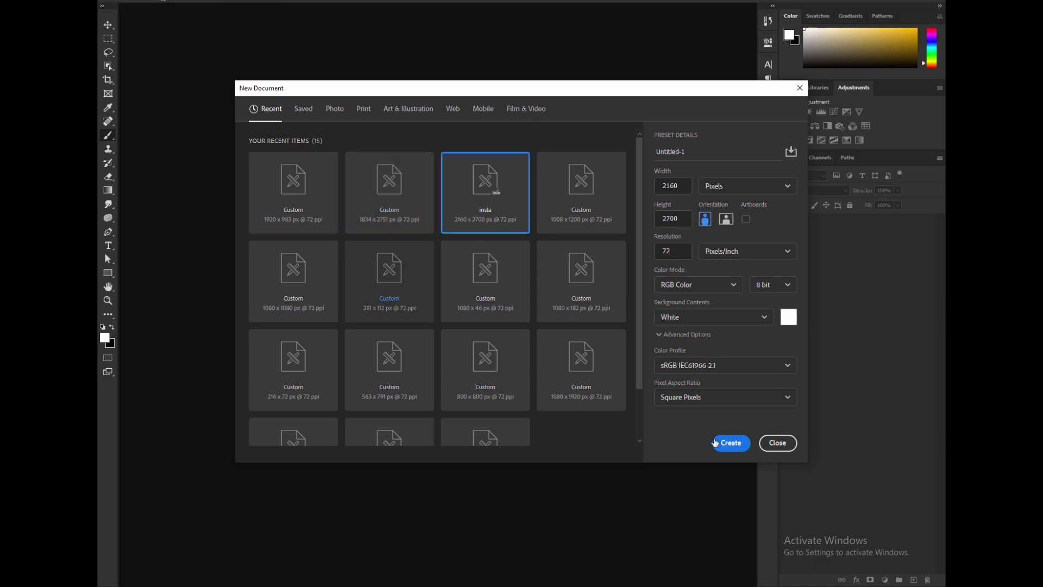
pyautogui.doubleClick(495, 231)
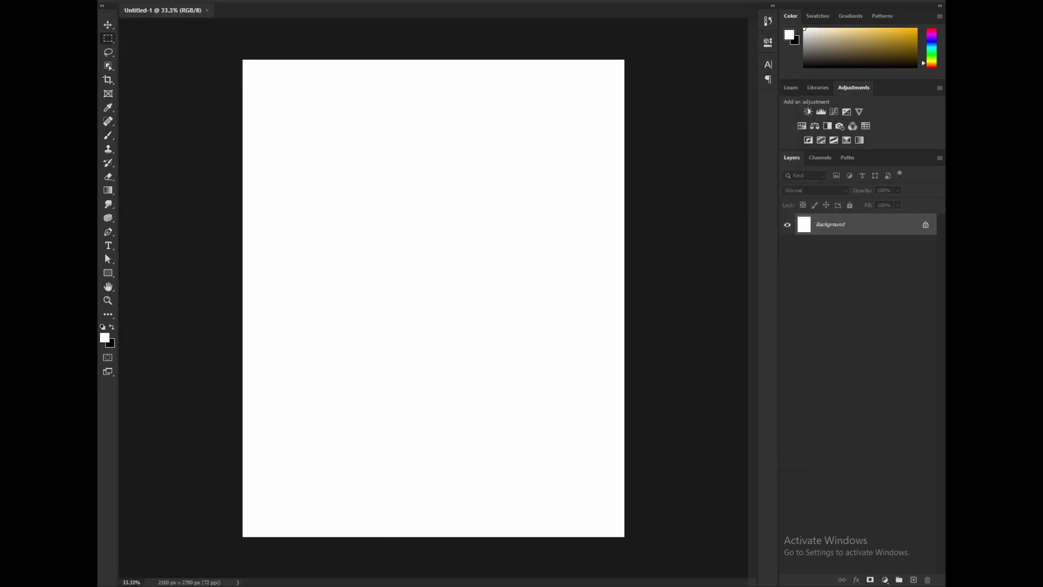
pyautogui.hotkey('alt', 'Tab')
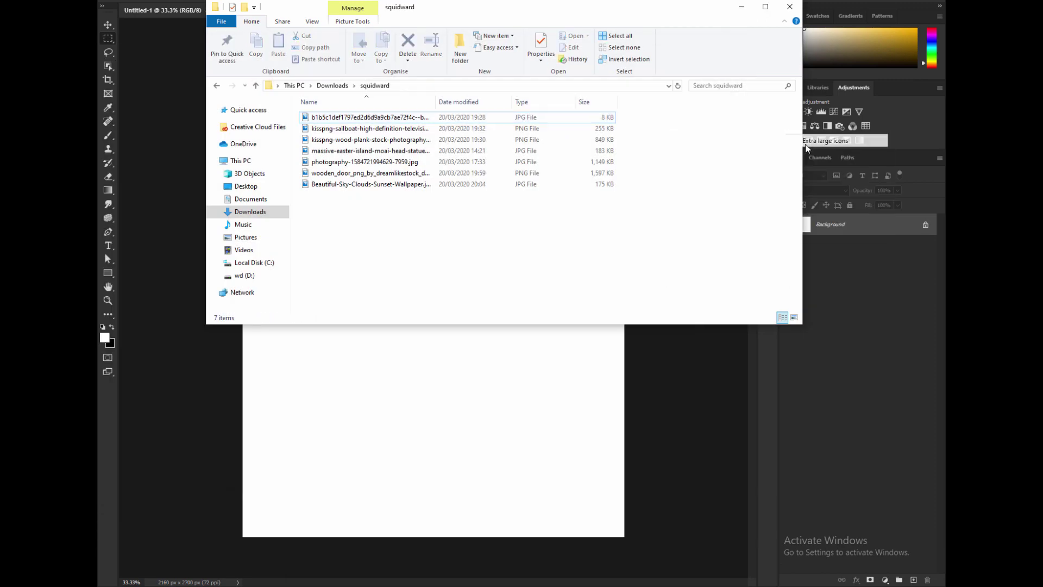
pyautogui.scroll(2, 663, 133)
pyautogui.moveTo(536, 163); pyautogui.dragTo(806, 147)
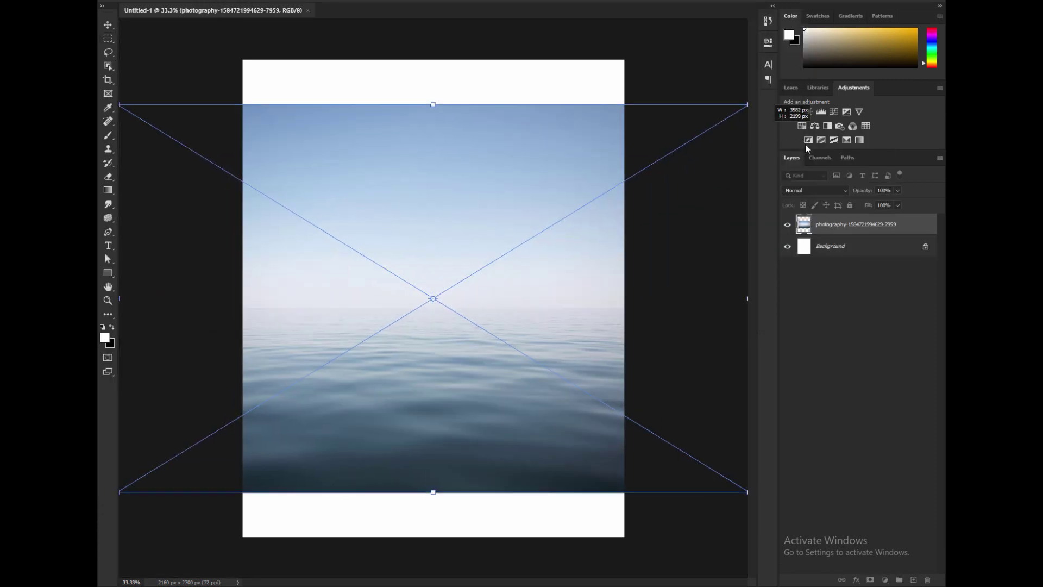
pyautogui.press('Return')
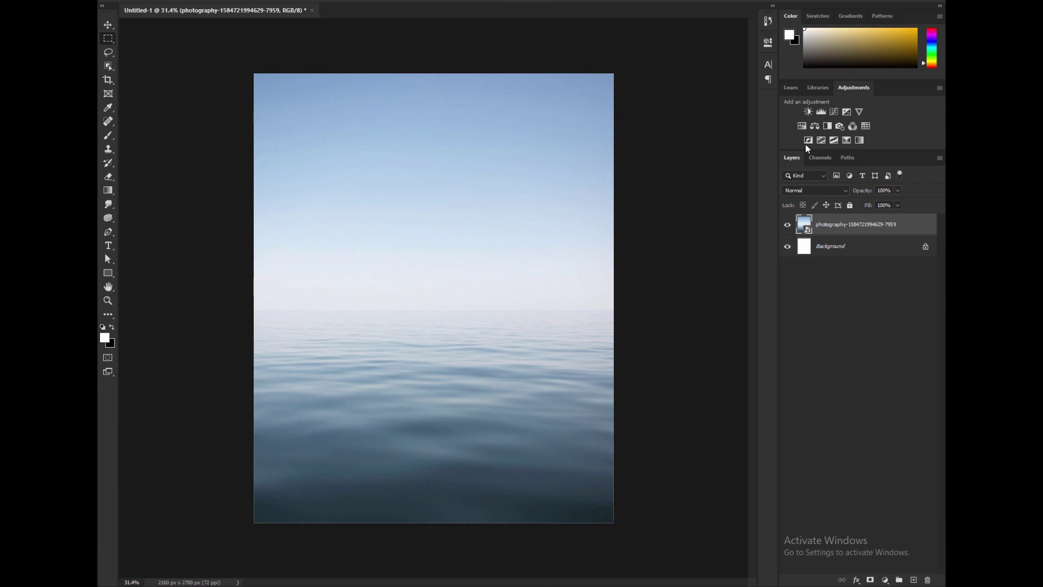
pyautogui.press('Return')
# Step: Place the moai head statue image above the sea photo and mask out its white background
pyautogui.scroll(5, 441, 277)
pyautogui.scroll(-2, 441, 277)
pyautogui.press('v')
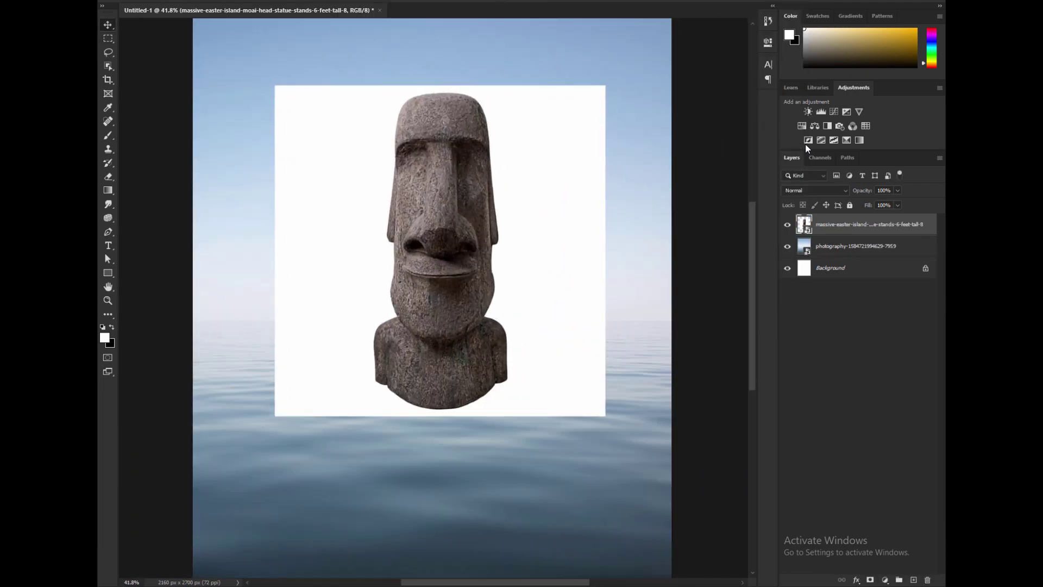
pyautogui.scroll(2, 442, 277)
pyautogui.scroll(-2, 441, 277)
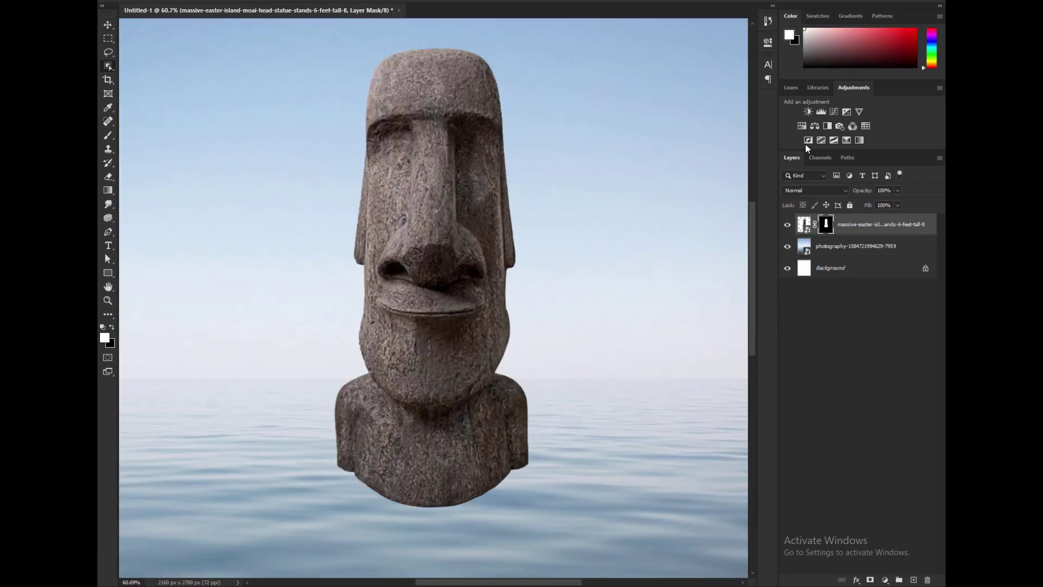
# Step: Mask the statue's base to a curved edge and clone stone texture over its mouth on a new clipped layer
pyautogui.hotkey('ctrl', '0')
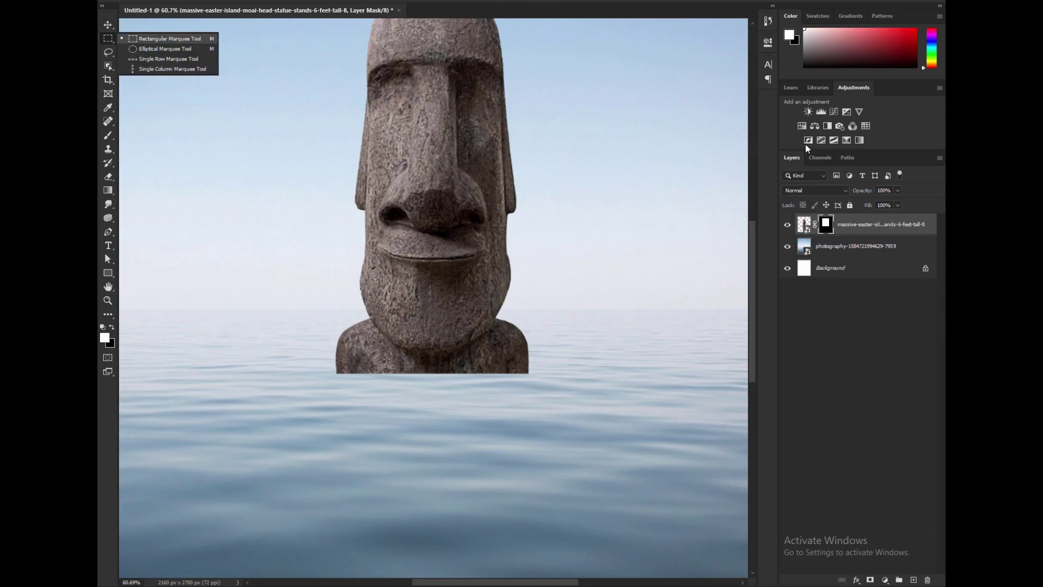
pyautogui.scroll(2, 433, 297)
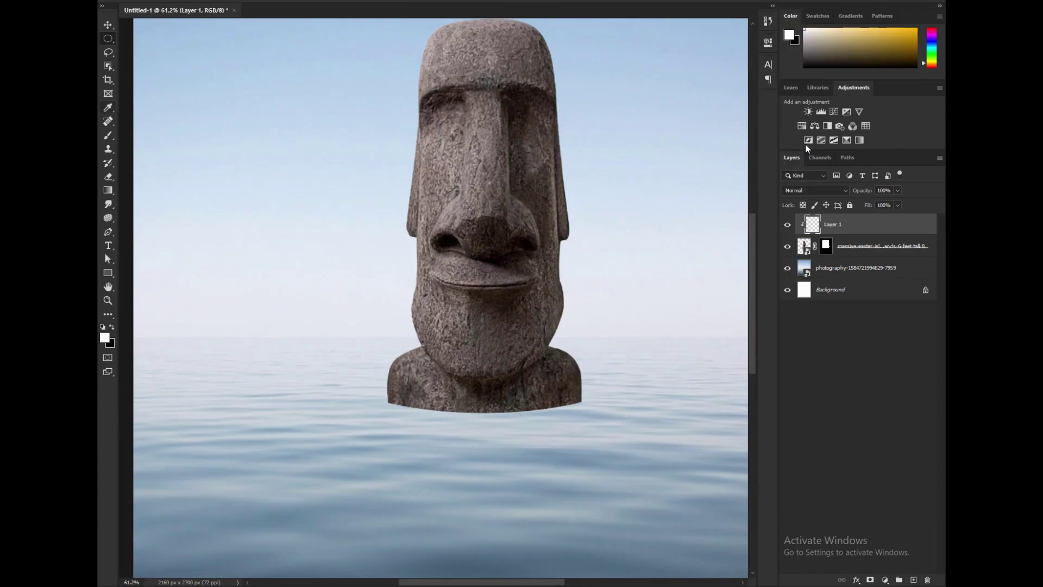
pyautogui.scroll(3, 448, 283)
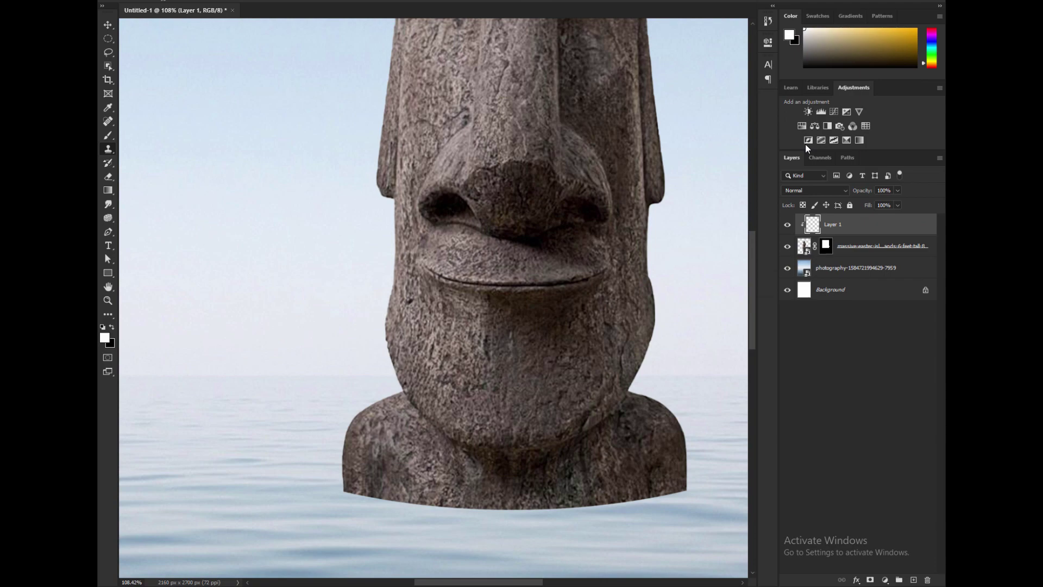
pyautogui.scroll(3, 400, 321)
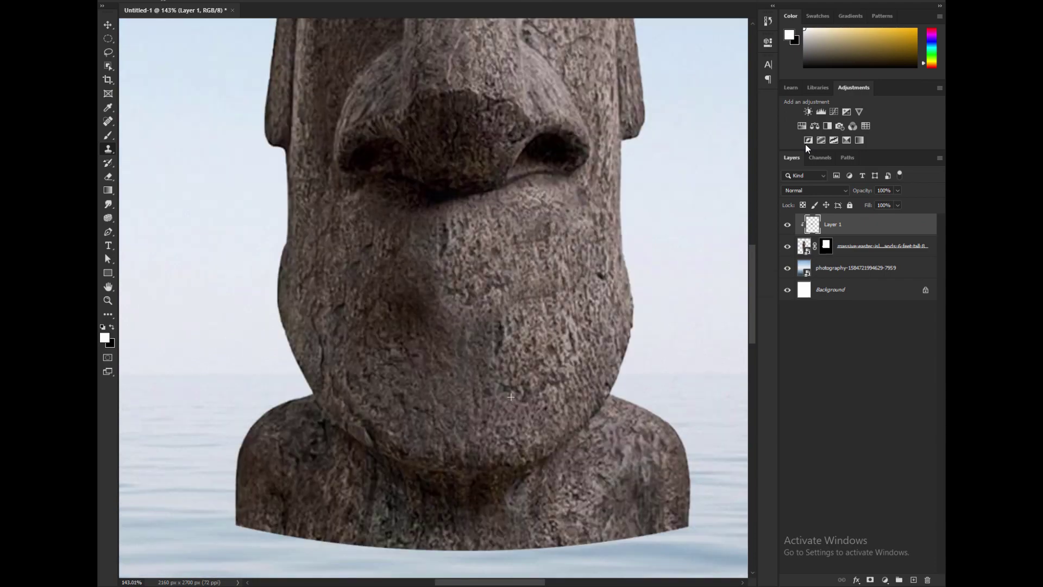
# Step: Place the wooden door where the statue's mouth was and two matching porthole windows as its eyes
pyautogui.scroll(-2, 512, 311)
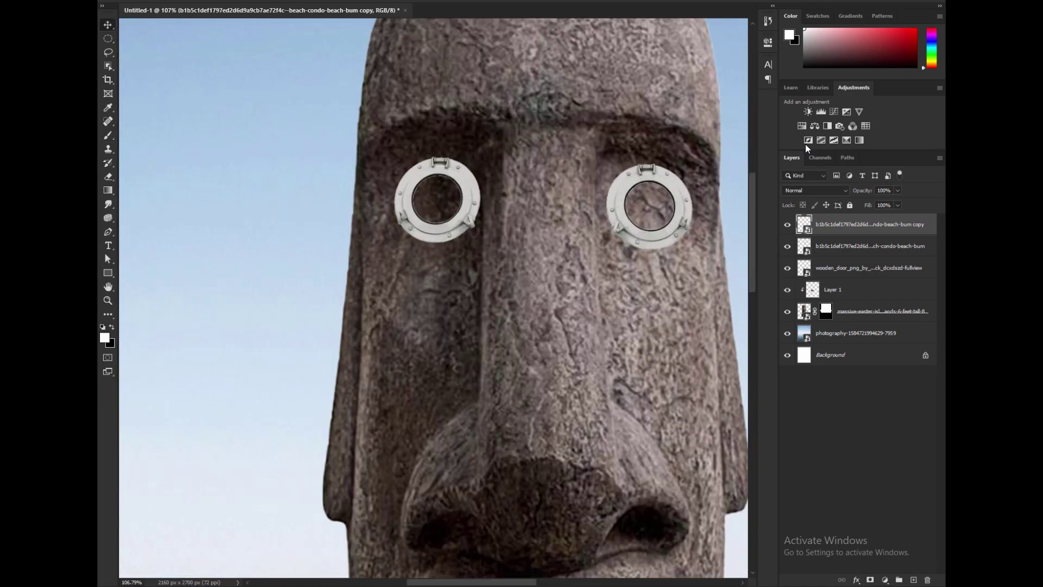
pyautogui.scroll(-12, 433, 297)
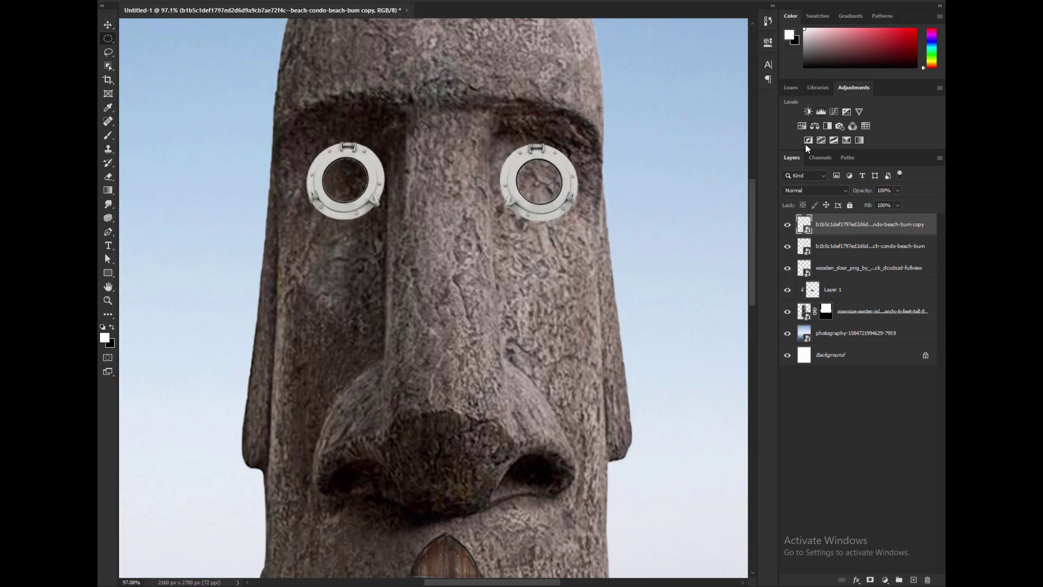
# Step: Darken both porthole frames with clipped Exposure adjustments and paint pale yellow glowing light inside them on separate layers
pyautogui.click(805, 144)
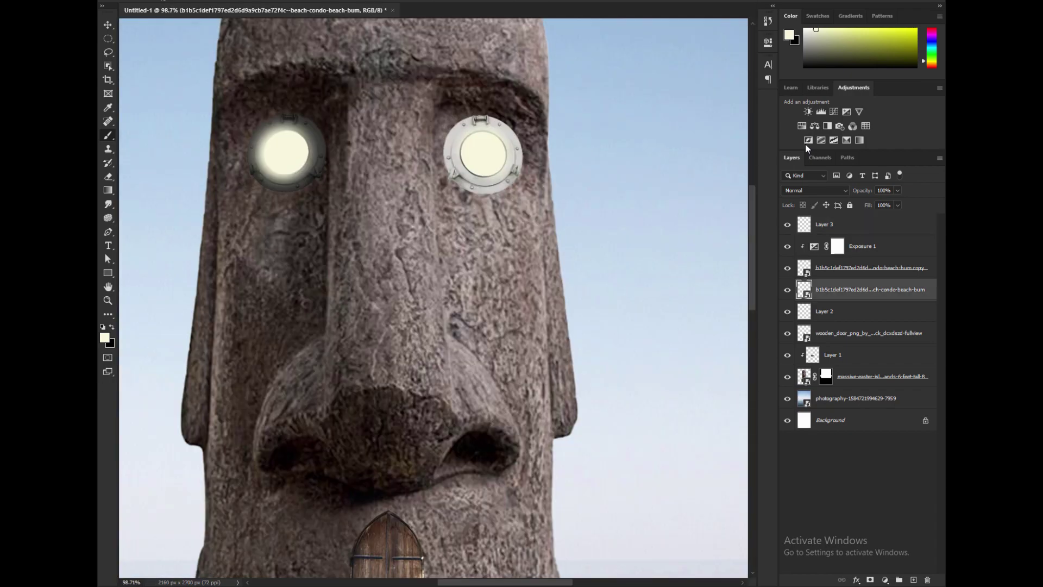
pyautogui.click(806, 142)
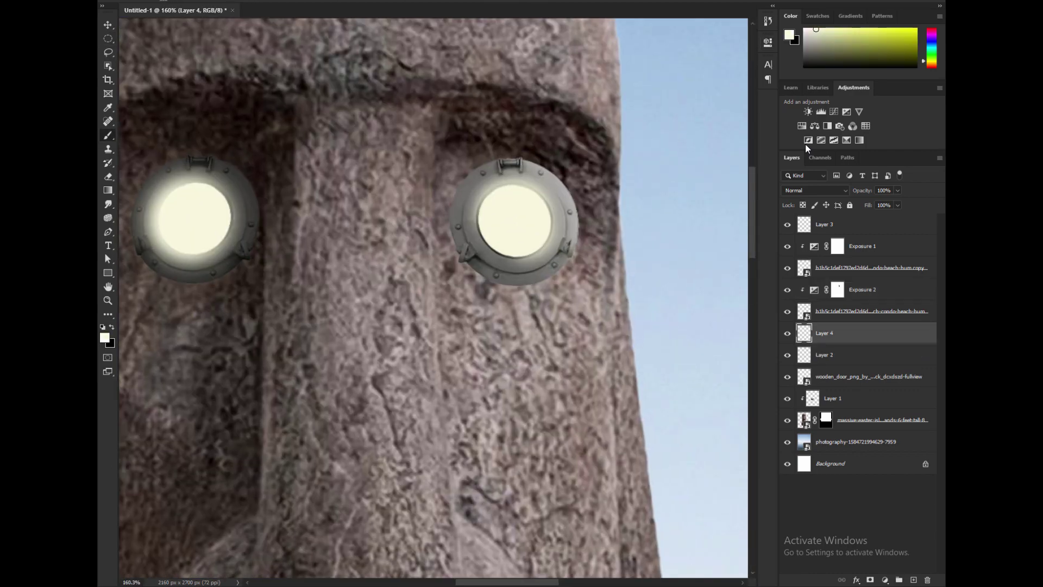
pyautogui.press('x')
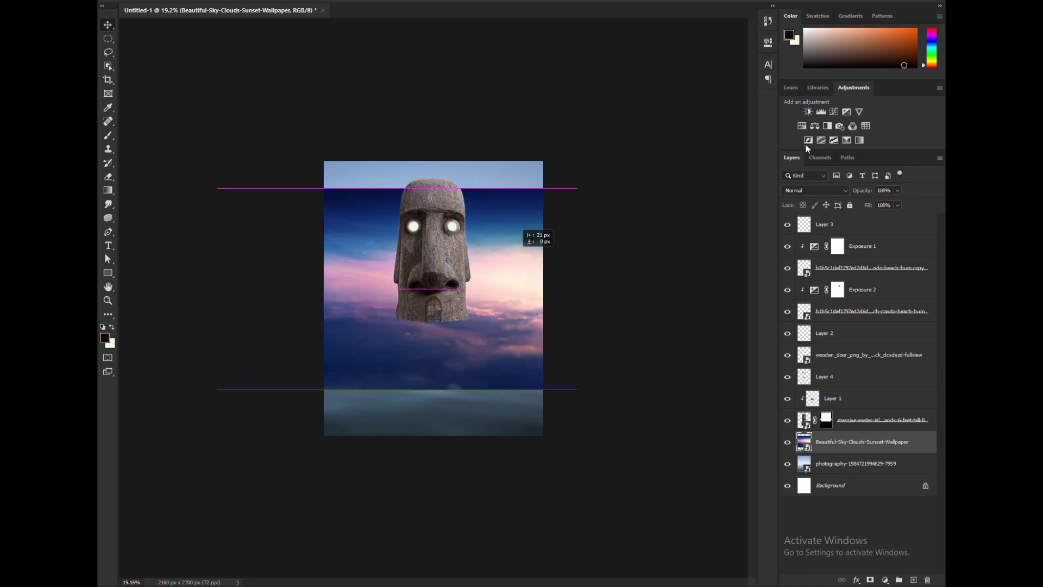
# Step: Position the sunset sky behind the statue and extend it to the canvas top with a copied strip on a new layer
pyautogui.moveTo(516, 253); pyautogui.dragTo(538, 251)
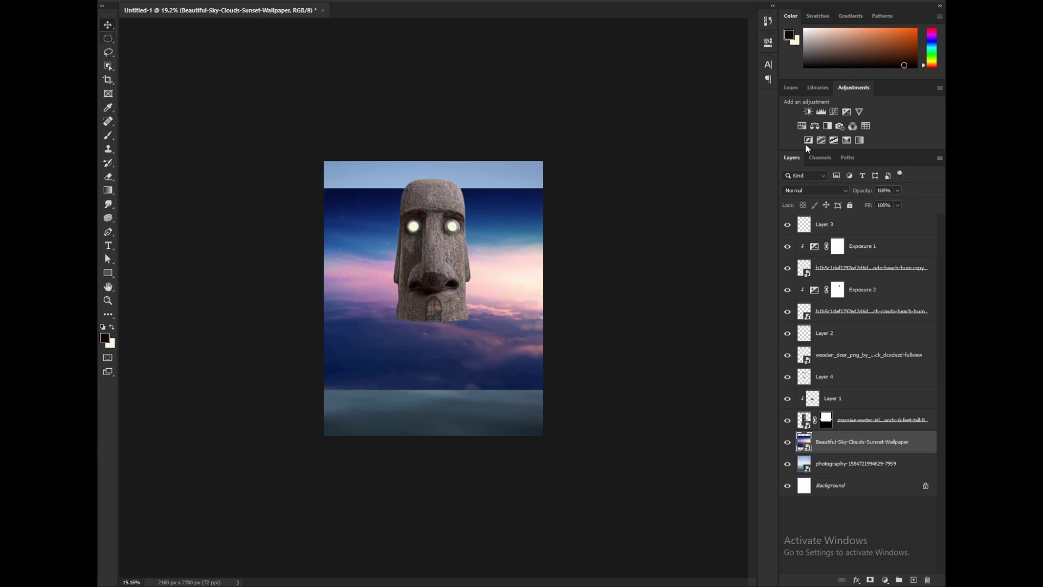
pyautogui.rightClick(473, 233)
pyautogui.click(521, 328)
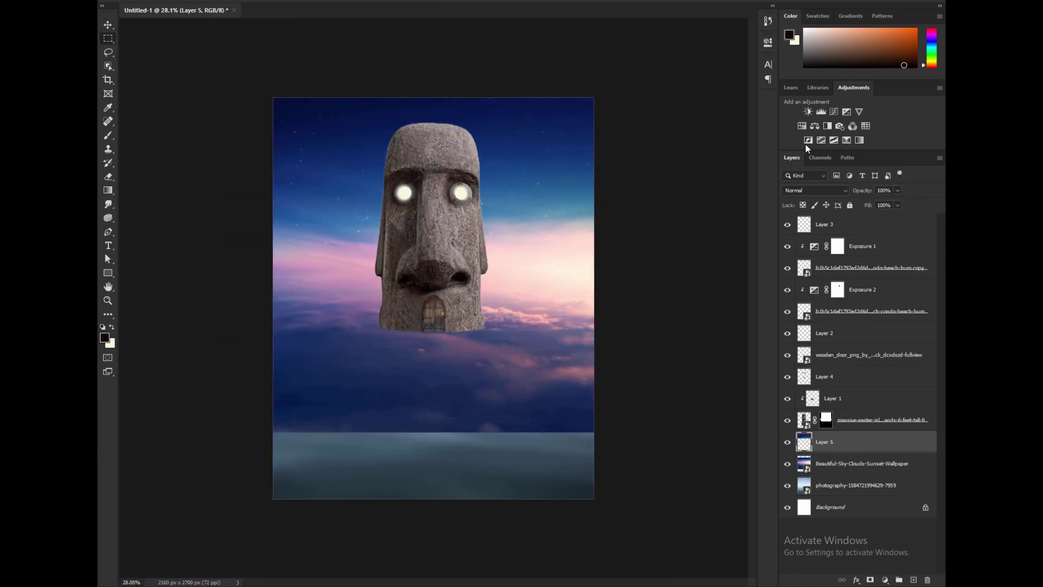
# Step: Add a layer mask to the sunset sky and fade its lower part into the sea with a gradient
pyautogui.click(869, 463)
pyautogui.click(870, 580)
pyautogui.press('g')
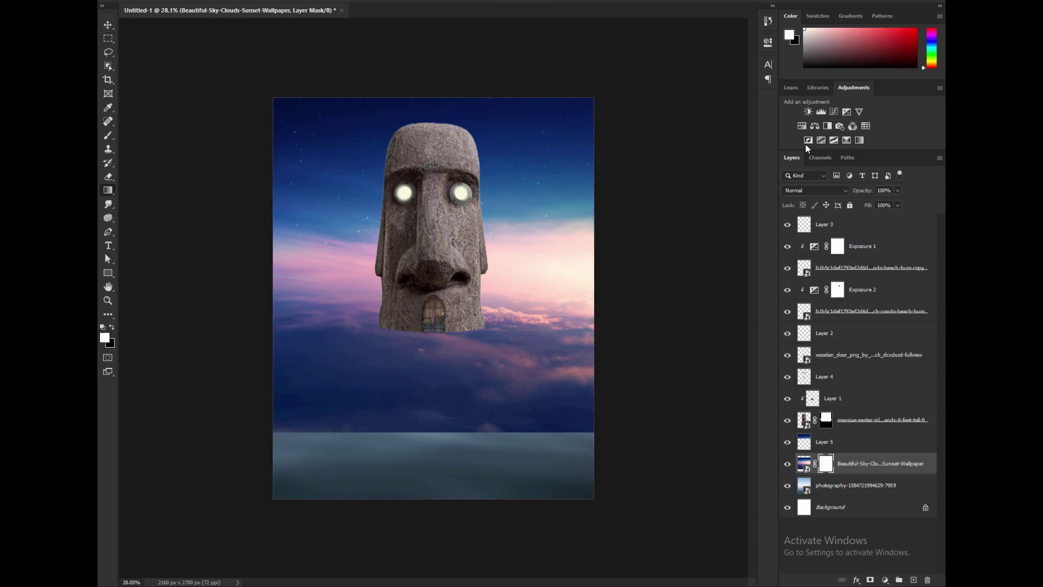
pyautogui.moveTo(434, 277); pyautogui.dragTo(434, 430)
pyautogui.scroll(-1, 433, 298)
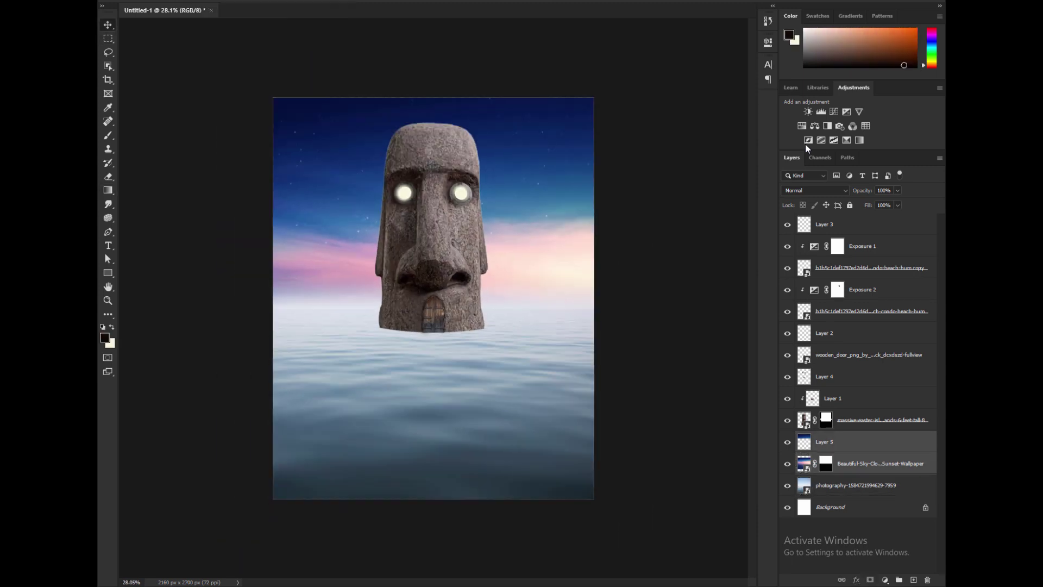
# Step: Add a warming Photo Filter adjustment directly above the sea photo
pyautogui.scroll(1, 434, 299)
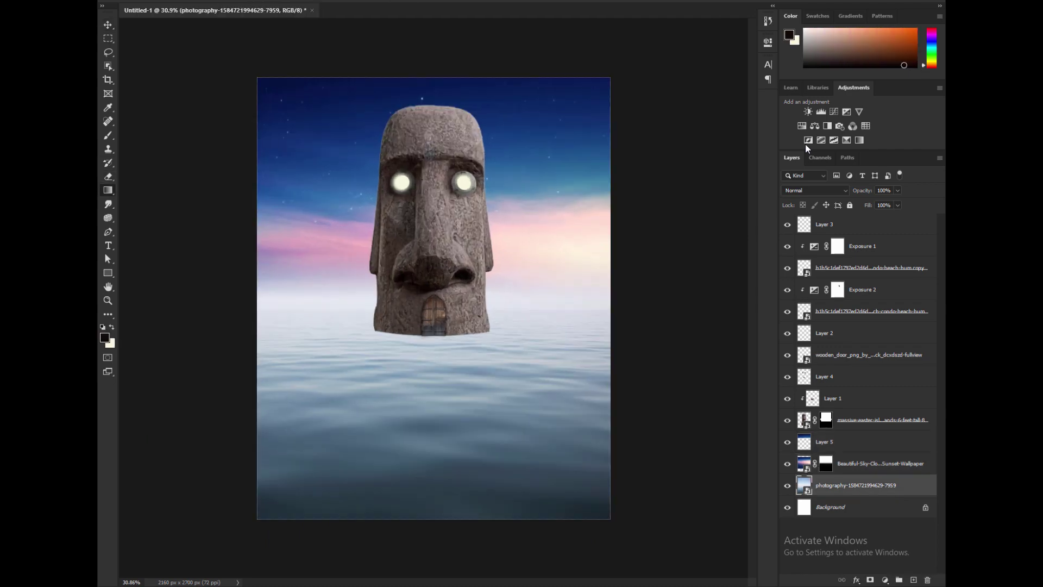
pyautogui.click(839, 125)
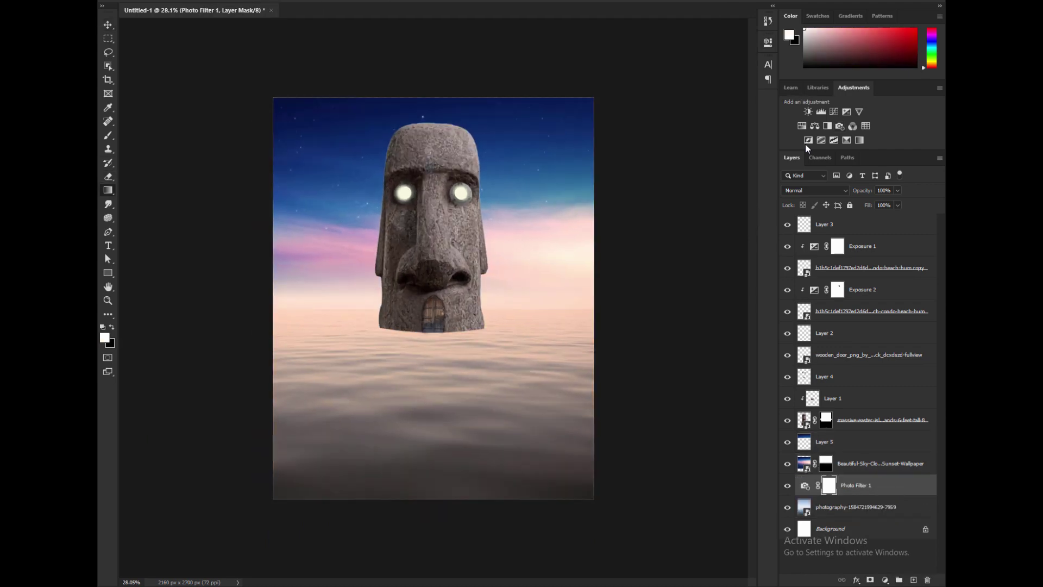
pyautogui.scroll(5, 448, 301)
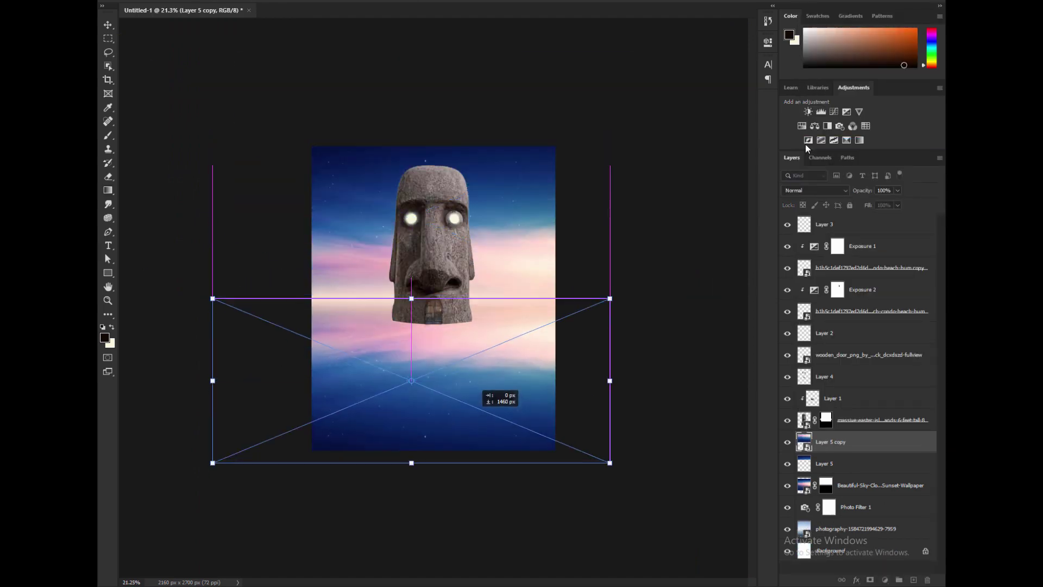
# Step: Position the flipped sky copy below the horizon as a water reflection and change its blend mode
pyautogui.moveTo(476, 411); pyautogui.dragTo(475, 408)
pyautogui.press('Return')
pyautogui.click(815, 191)
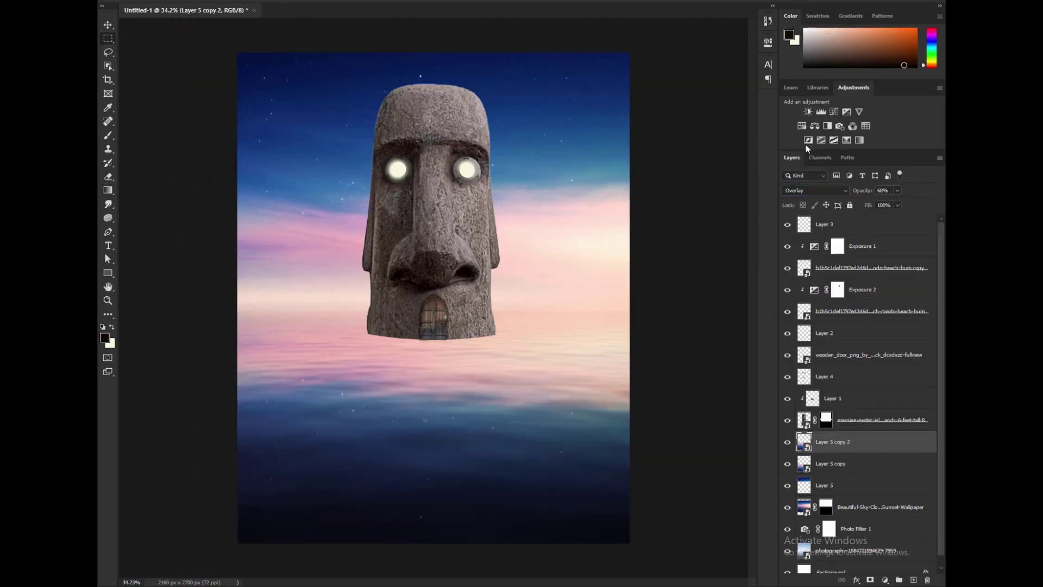
# Step: Set the upper Overlay reflection copy's opacity to 100% and group the reflection layers under a gradient mask
pyautogui.click(830, 463)
pyautogui.click(815, 191)
pyautogui.press('Escape')
pyautogui.click(833, 442)
pyautogui.click(897, 191)
pyautogui.moveTo(898, 203); pyautogui.dragTo(918, 203)
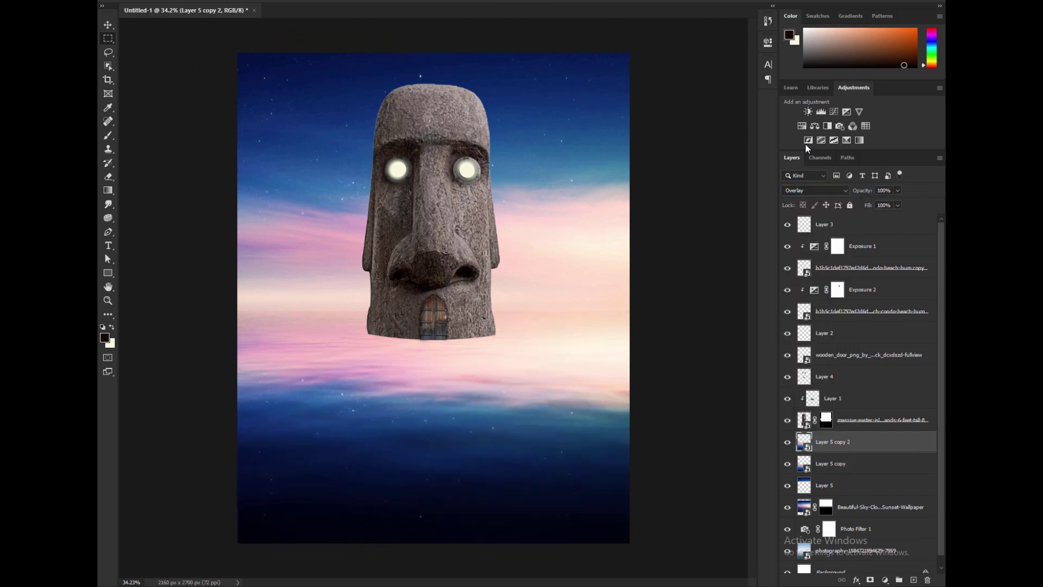
pyautogui.hotkey('ctrl', '[')
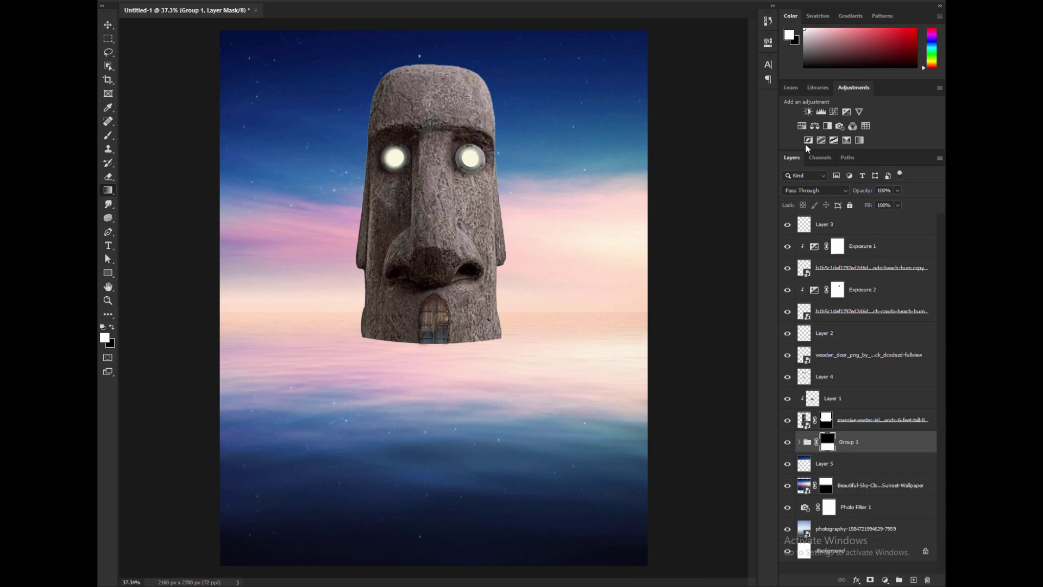
# Step: Place the wood plank image on the water in front of the statue's door
pyautogui.scroll(4, 526, 337)
pyautogui.scroll(-8, 526, 336)
pyautogui.press('m')
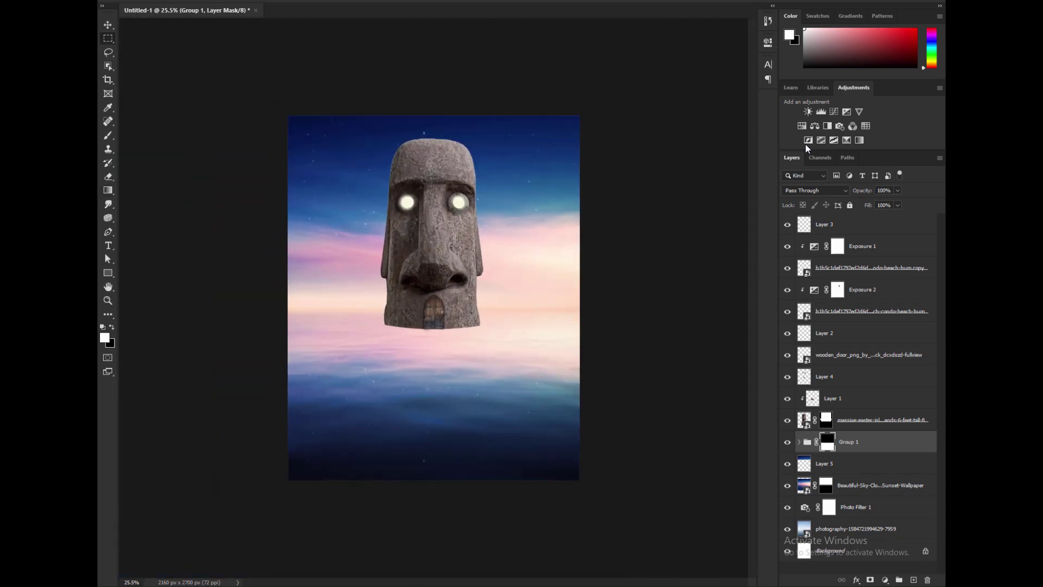
pyautogui.moveTo(370, 585)
pyautogui.click(431, 546)
pyautogui.moveTo(699, 163); pyautogui.dragTo(434, 407)
pyautogui.moveTo(462, 312); pyautogui.dragTo(442, 383)
# Step: Distort the wood planks in perspective, wide at the front and narrow toward the door, and move them below the statue
pyautogui.moveTo(479, 302); pyautogui.dragTo(472, 308)
pyautogui.moveTo(472, 436); pyautogui.dragTo(519, 435)
pyautogui.moveTo(349, 435); pyautogui.dragTo(228, 449)
pyautogui.moveTo(519, 435); pyautogui.dragTo(484, 433)
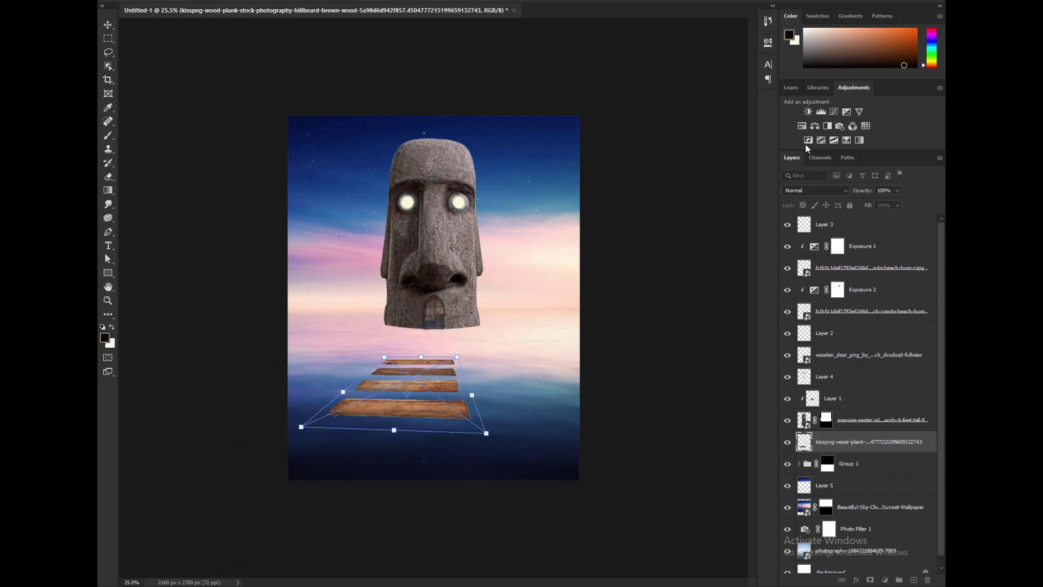
pyautogui.moveTo(413, 399); pyautogui.dragTo(425, 373)
pyautogui.press('Return')
# Step: Group Layer 5 with the masked sunset sky and scale the group down behind the statue
pyautogui.scroll(4, 433, 298)
pyautogui.scroll(-3, 434, 298)
pyautogui.click(847, 485)
pyautogui.keyDown('shift'); pyautogui.click(880, 507); pyautogui.keyUp('shift')
pyautogui.hotkey('ctrl', 'g')
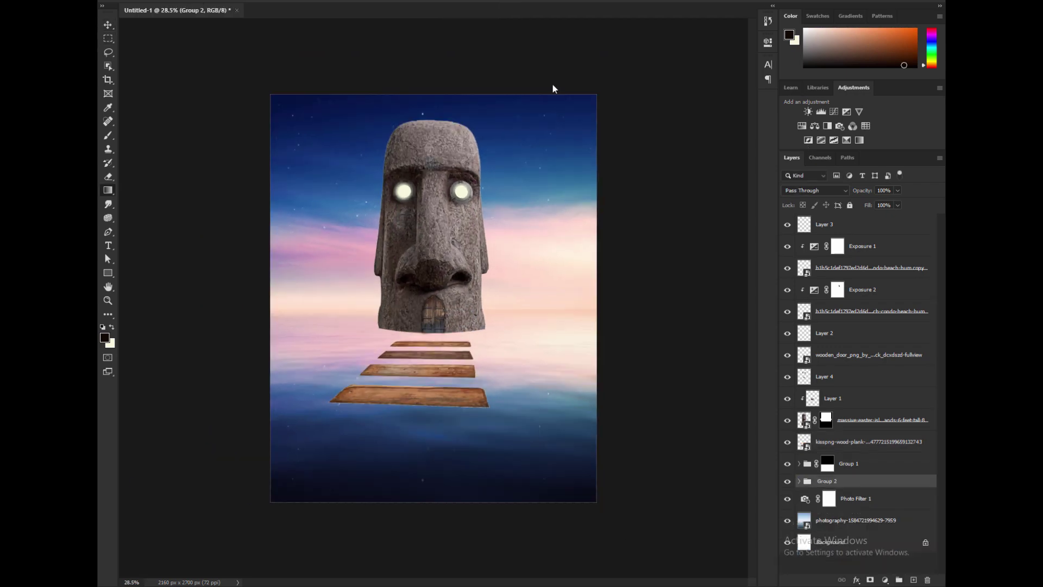
pyautogui.hotkey('ctrl', 't')
pyautogui.moveTo(670, 77); pyautogui.dragTo(603, 122)
pyautogui.moveTo(547, 170); pyautogui.dragTo(545, 163)
pyautogui.press('Return')
# Step: Delete Layer 5, the old top sky strip, from the sky group
pyautogui.click(799, 481)
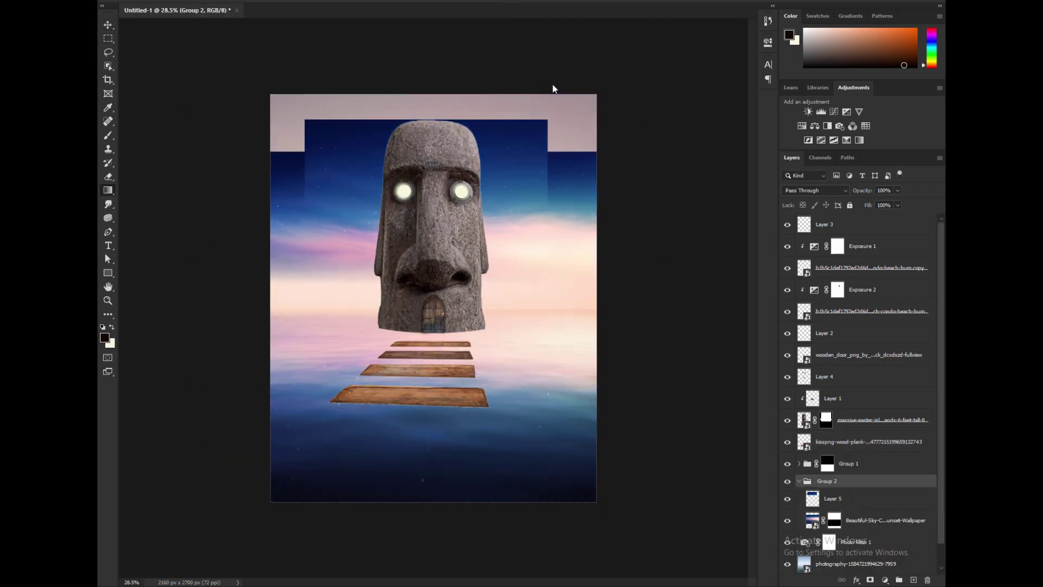
pyautogui.click(848, 499)
pyautogui.press('Delete')
# Step: Redraw the gradient on the sunset sky's mask around the horizon and move the sky up
pyautogui.click(834, 498)
pyautogui.moveTo(521, 272); pyautogui.dragTo(522, 326)
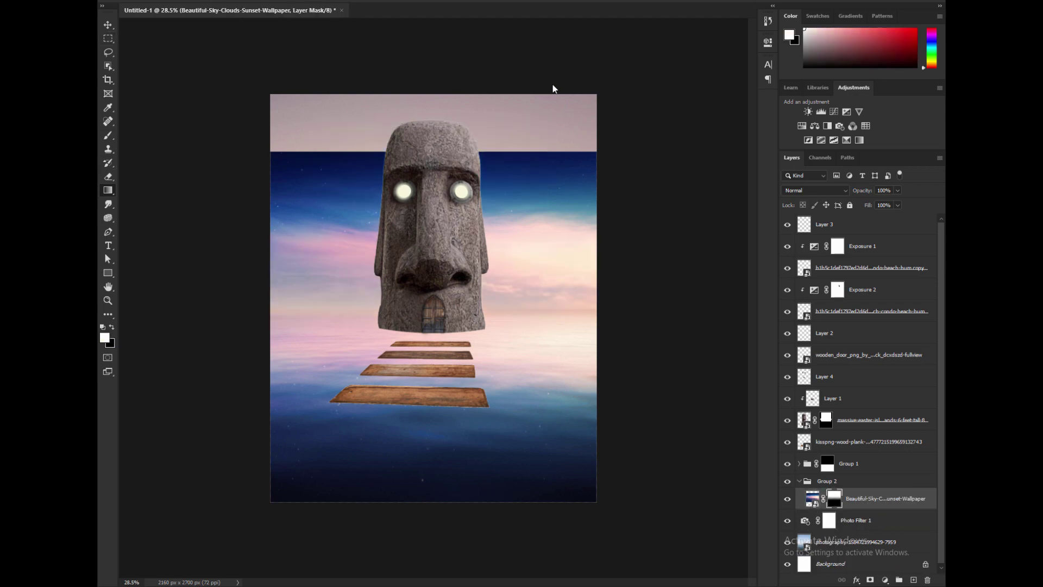
pyautogui.moveTo(522, 228); pyautogui.dragTo(522, 318)
pyautogui.moveTo(365, 285); pyautogui.dragTo(365, 304)
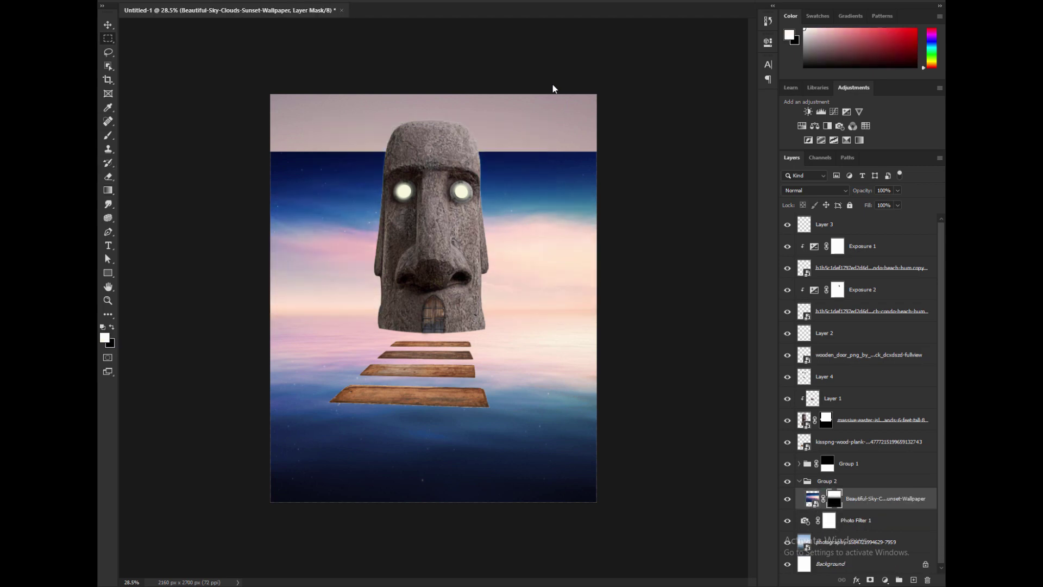
pyautogui.press('v')
pyautogui.moveTo(395, 201); pyautogui.dragTo(395, 186)
# Step: Try to copy the upper strip of the sunset sky to a new layer and stretch it upward
pyautogui.press('m')
pyautogui.moveTo(264, 90); pyautogui.dragTo(670, 172)
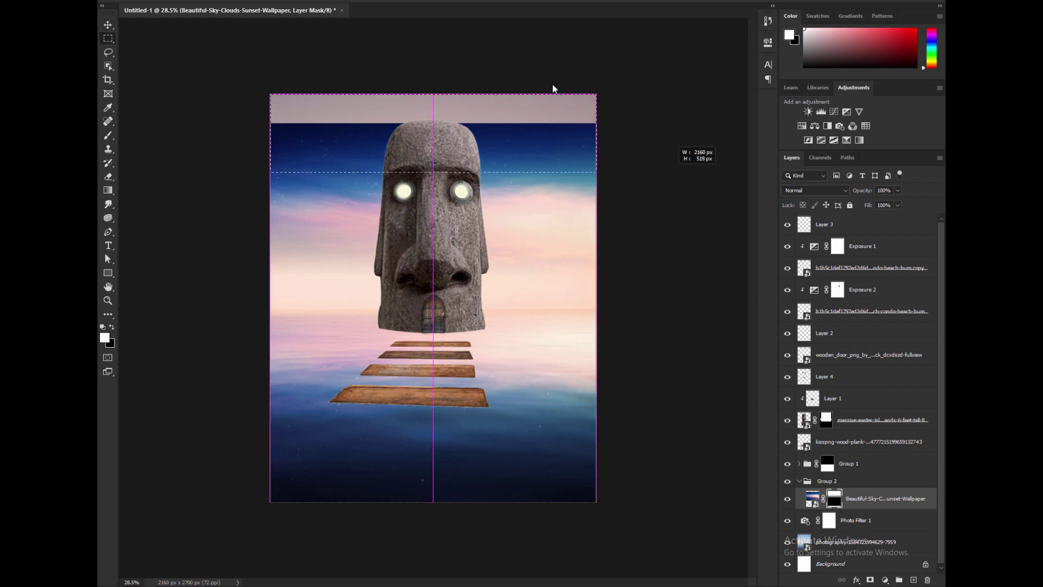
pyautogui.rightClick(487, 150)
pyautogui.click(813, 497)
pyautogui.rightClick(467, 248)
pyautogui.moveTo(264, 90); pyautogui.dragTo(609, 211)
pyautogui.rightClick(516, 185)
pyautogui.click(556, 255)
pyautogui.hotkey('ctrl', 't')
pyautogui.moveTo(433, 123); pyautogui.dragTo(433, 99)
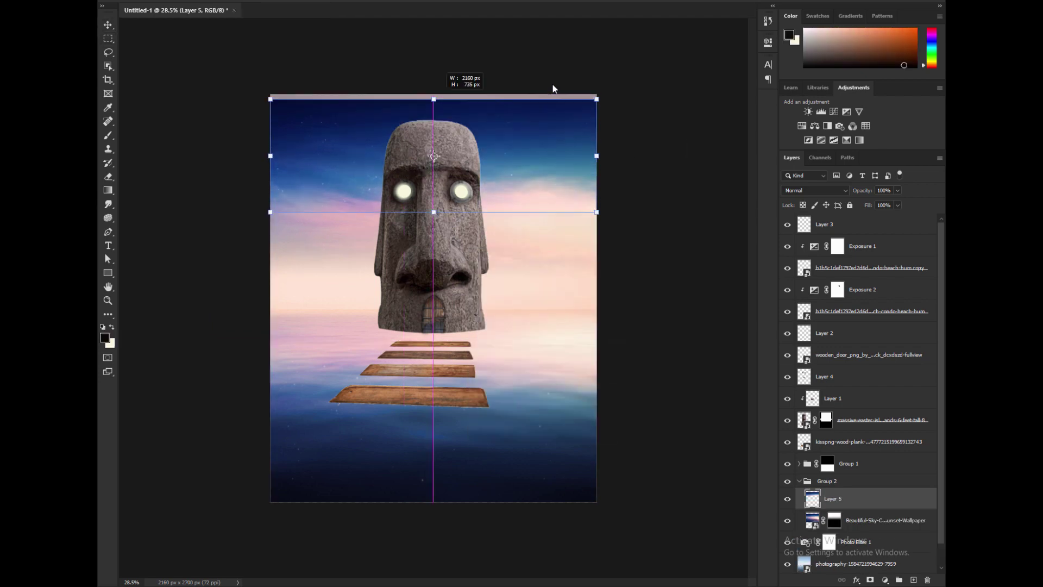
pyautogui.hotkey('ctrl', 'z')
pyautogui.hotkey('ctrl', 'z')
# Step: Copy the upper band of the sunset sky to a new layer and stretch it up to the canvas edge
pyautogui.moveTo(264, 89); pyautogui.dragTo(604, 194)
pyautogui.rightClick(545, 153)
pyautogui.click(576, 223)
pyautogui.hotkey('ctrl', 't')
pyautogui.moveTo(433, 124); pyautogui.dragTo(434, 94)
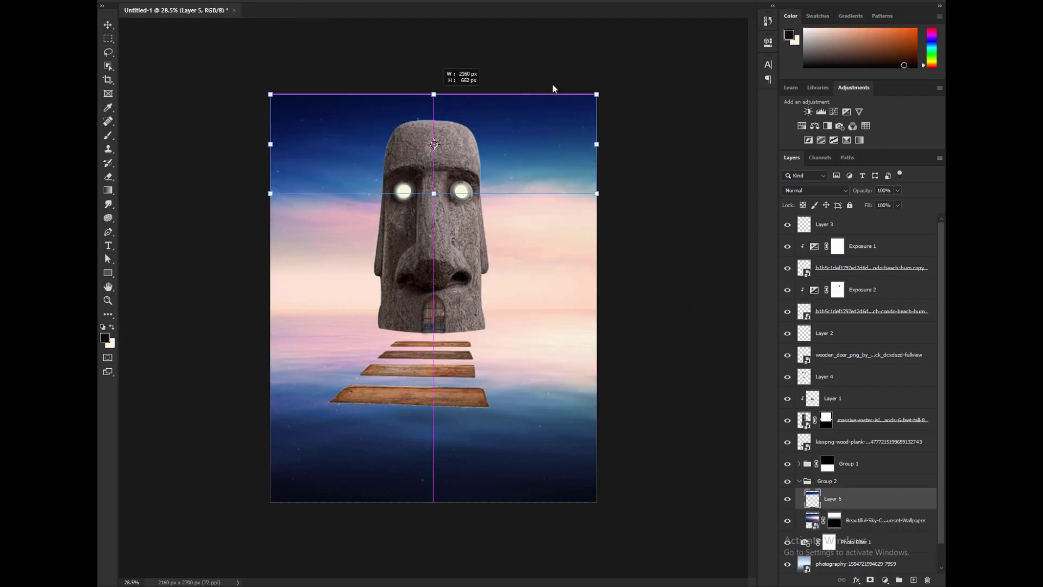
pyautogui.press('Return')
pyautogui.scroll(2, 552, 85)
pyautogui.press('e')
pyautogui.rightClick(285, 196)
pyautogui.press('Escape')
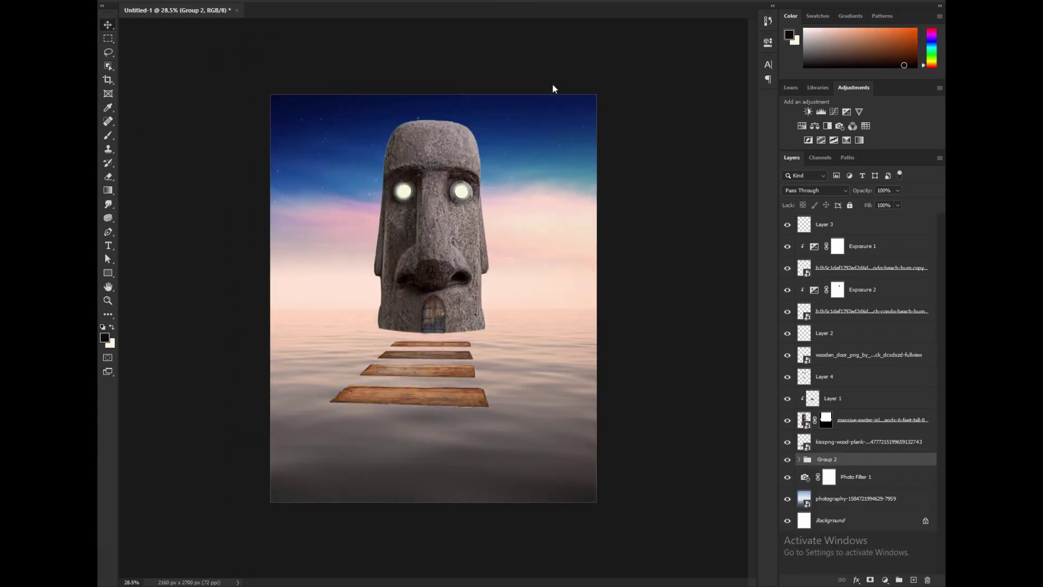
# Step: Duplicate Group 2, flip the copy vertically and move it below the horizon as a sky reflection
pyautogui.hotkey('ctrl', 't')
pyautogui.rightClick(499, 234)
pyautogui.click(520, 421)
pyautogui.moveTo(504, 213); pyautogui.dragTo(402, 326)
pyautogui.press('Return')
# Step: Hide Layer 5 in Group 2 copy and redraw the gradient on the reflected sky's mask toward the horizon
pyautogui.click(833, 498)
pyautogui.press('g')
pyautogui.moveTo(353, 375); pyautogui.dragTo(450, 326)
pyautogui.moveTo(429, 413); pyautogui.dragTo(424, 307)
pyautogui.scroll(-3, 552, 84)
pyautogui.click(787, 477)
pyautogui.moveTo(429, 355); pyautogui.dragTo(429, 312)
pyautogui.hotkey('ctrl', '0')
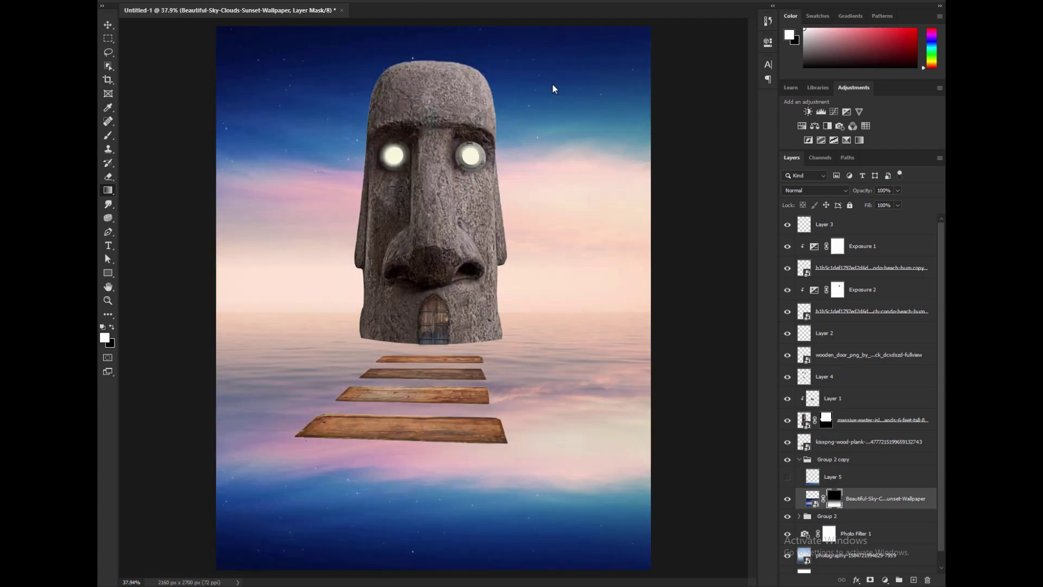
pyautogui.moveTo(432, 402); pyautogui.dragTo(432, 331)
pyautogui.moveTo(432, 364); pyautogui.dragTo(432, 321)
pyautogui.scroll(-3, 553, 83)
pyautogui.moveTo(452, 430); pyautogui.dragTo(452, 308)
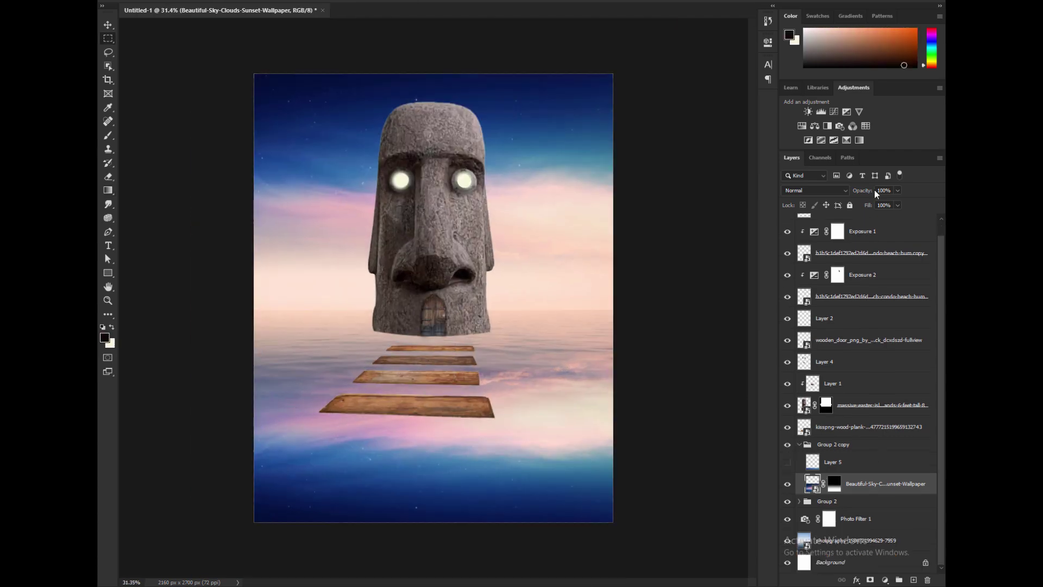
# Step: Duplicate the reflected sky layer with Overlay blending and redraw the gradient on the copy's mask around the walkway
pyautogui.click(815, 190)
pyautogui.click(795, 230)
pyautogui.click(897, 190)
pyautogui.moveTo(897, 203); pyautogui.dragTo(873, 203)
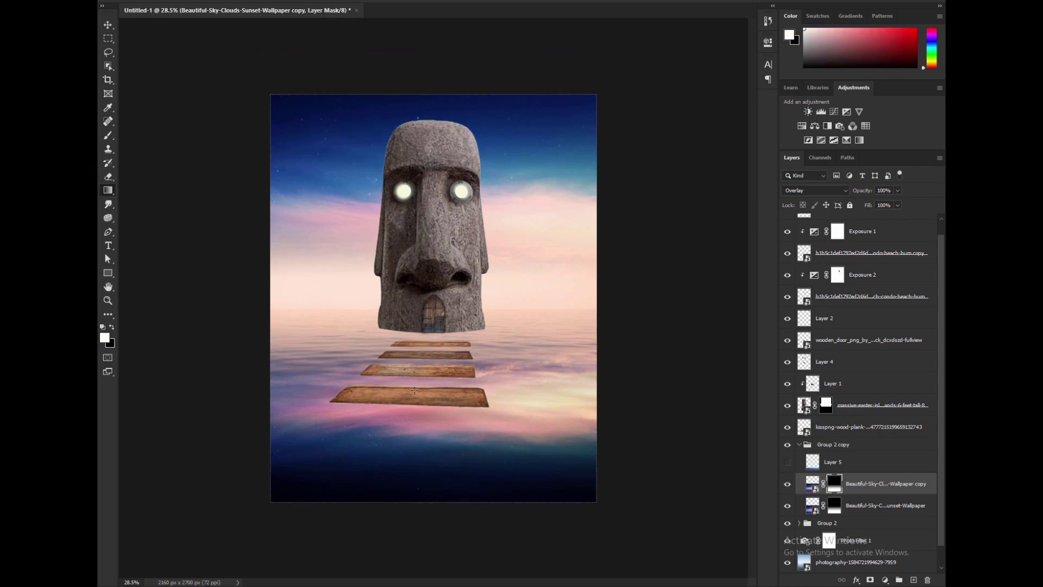
pyautogui.moveTo(414, 390); pyautogui.dragTo(414, 348)
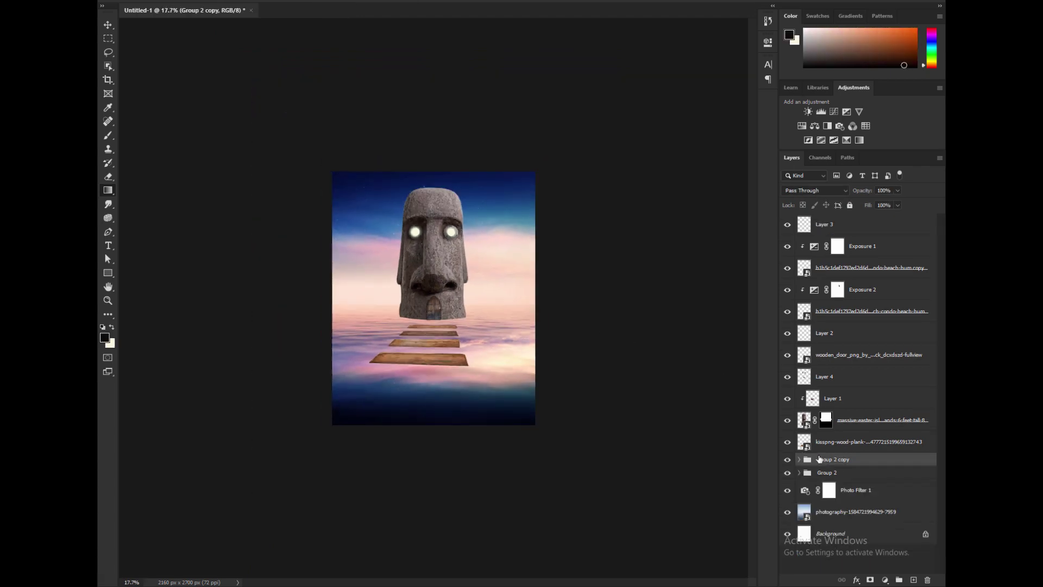
# Step: Hide Layer 5 in Group 2 and redraw the gradient on the sunset sky's mask vertically beside the statue
pyautogui.click(799, 472)
pyautogui.click(832, 490)
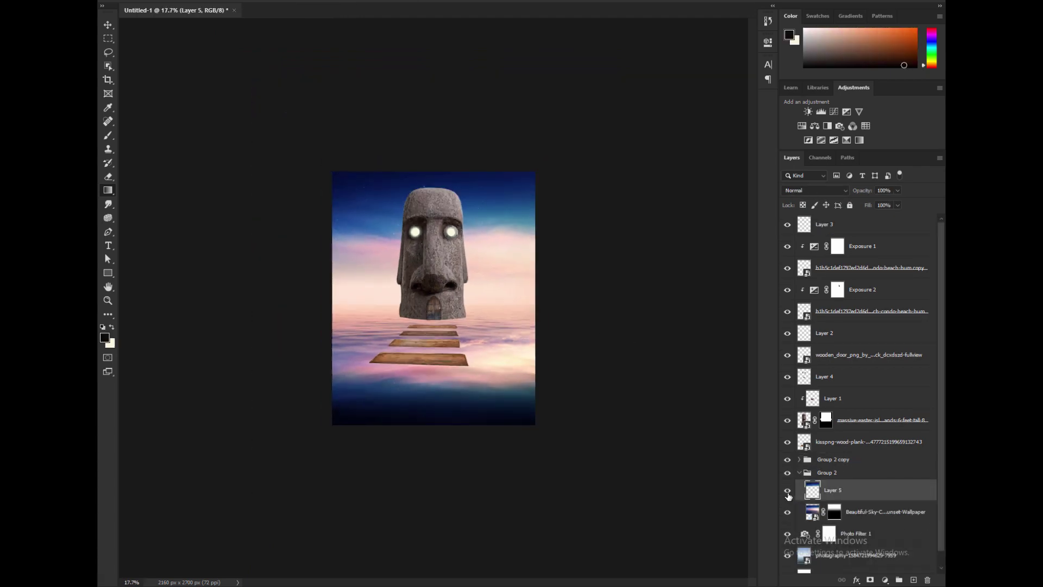
pyautogui.click(787, 490)
pyautogui.click(873, 510)
pyautogui.hotkey('ctrl', 't')
pyautogui.moveTo(291, 326); pyautogui.dragTo(326, 305)
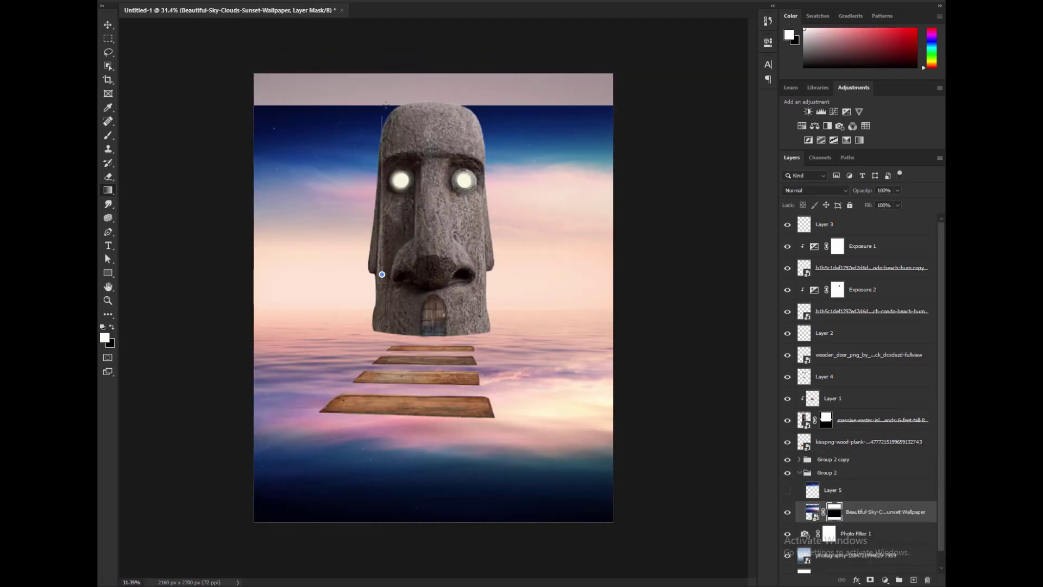
pyautogui.moveTo(382, 274); pyautogui.dragTo(382, 275)
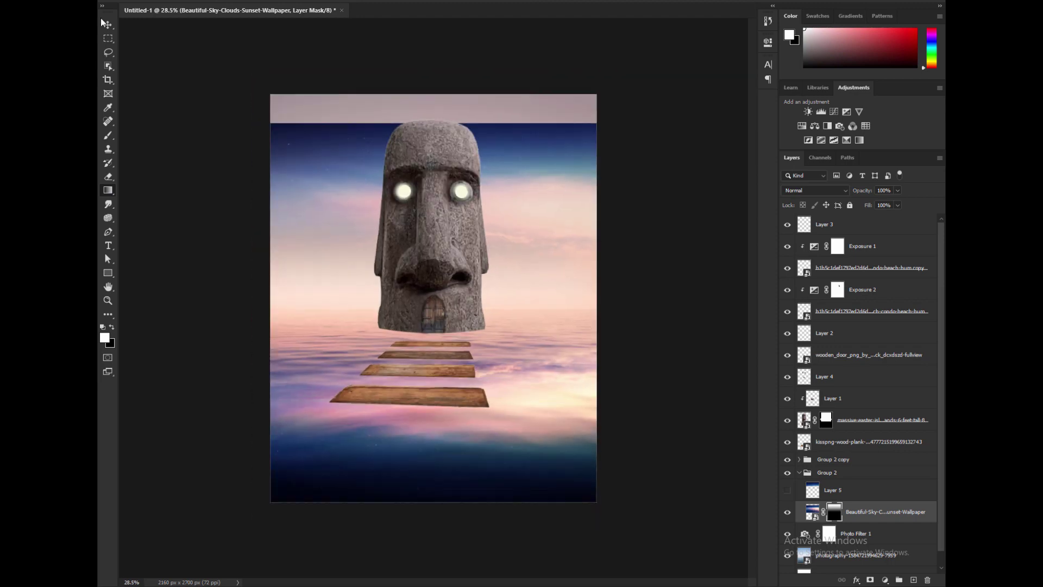
# Step: Copy a strip of the upper sky to a new layer in Group 2 and stretch it to fill the canvas top
pyautogui.moveTo(270, 112); pyautogui.dragTo(597, 170)
pyautogui.rightClick(547, 156)
pyautogui.click(575, 228)
pyautogui.hotkey('ctrl', 't')
pyautogui.moveTo(432, 122); pyautogui.dragTo(433, 94)
pyautogui.press('Return')
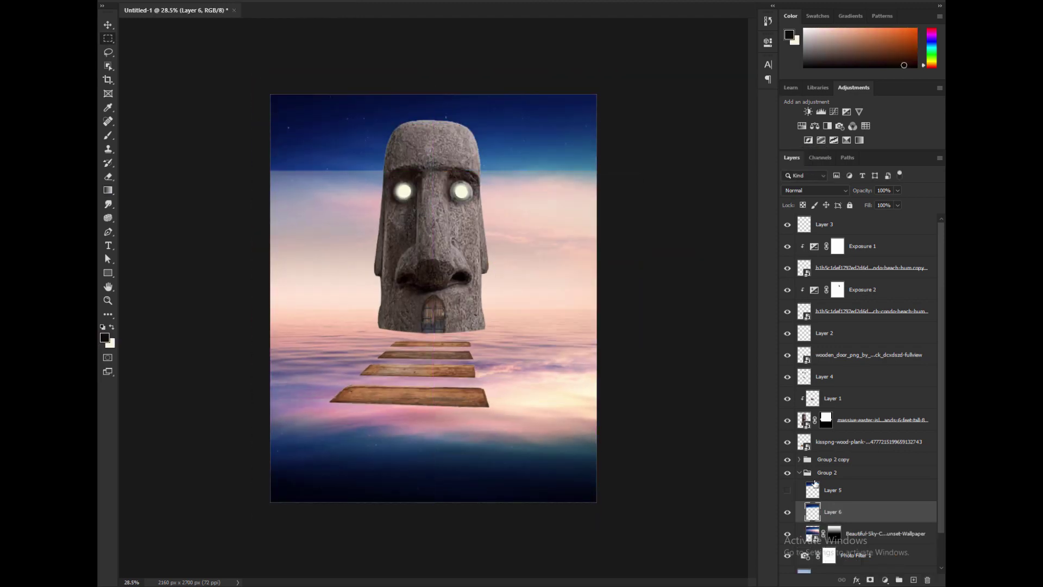
# Step: Transfer the gradient mask from the sunset sky layer to Group 2
pyautogui.moveTo(834, 534); pyautogui.dragTo(834, 472)
pyautogui.scroll(-3, 521, 269)
pyautogui.scroll(2, 529, 272)
# Step: Move the reflected sky in Group 2 copy slightly down over the water
pyautogui.click(852, 476)
pyautogui.click(851, 461)
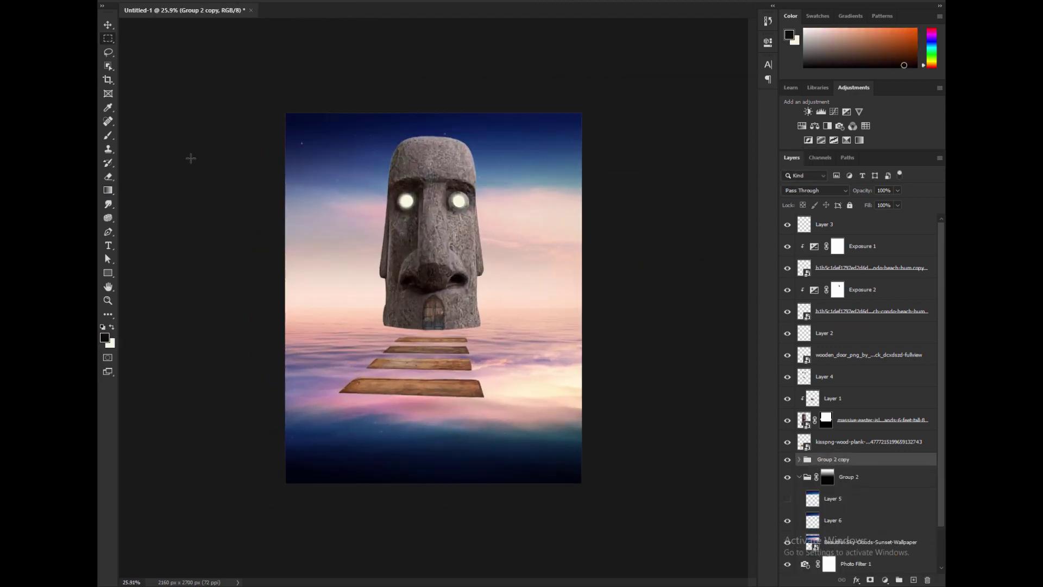
pyautogui.click(108, 25)
pyautogui.moveTo(427, 276); pyautogui.dragTo(439, 298)
pyautogui.scroll(3, 439, 299)
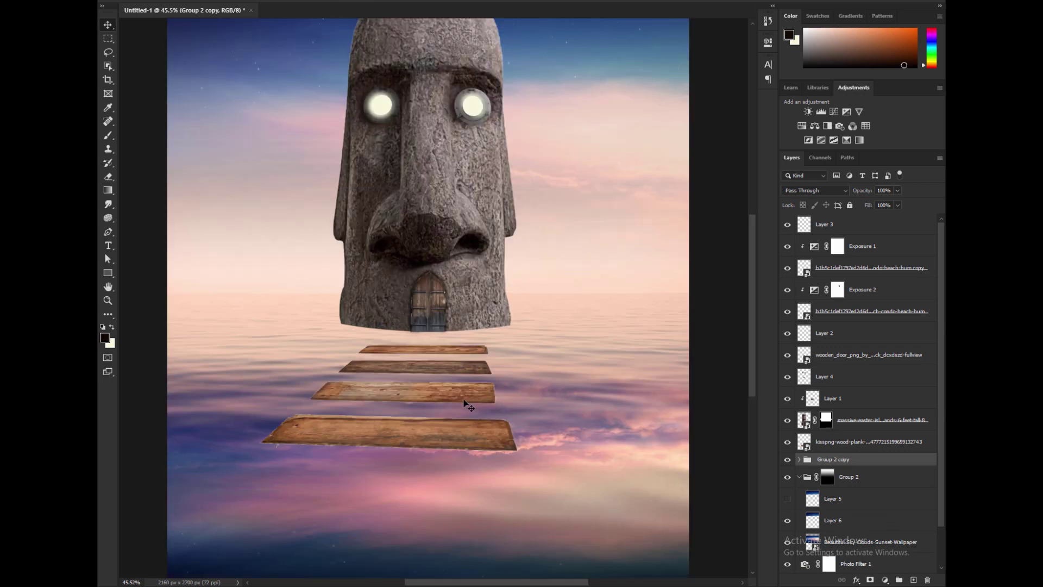
# Step: Apply a Motion Blur to the Overlay copy of the sunset sky inside Group 2 copy
pyautogui.click(798, 459)
pyautogui.click(829, 472)
pyautogui.click(239, 1)
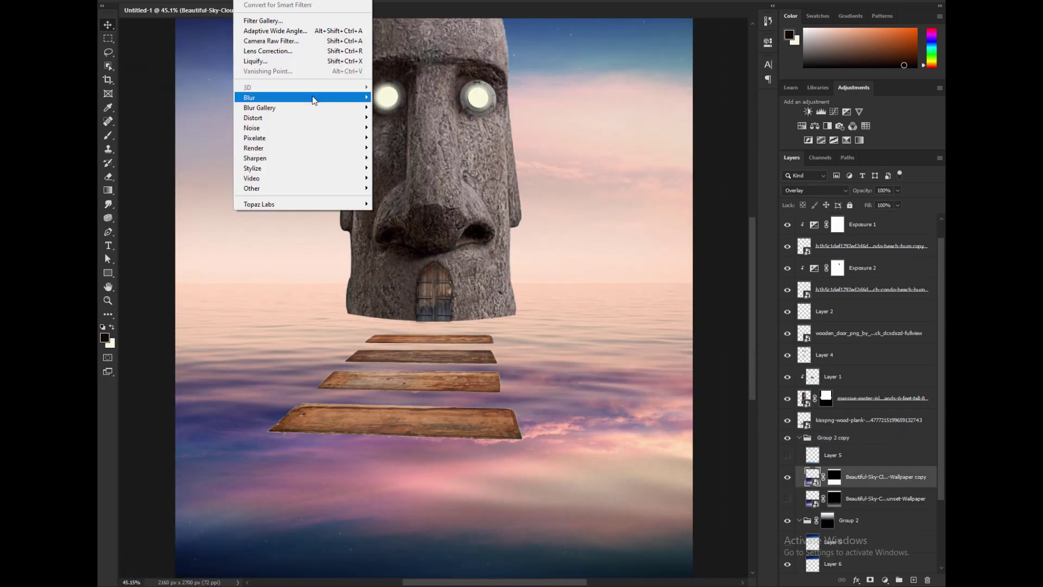
pyautogui.moveTo(314, 98)
pyautogui.click(405, 159)
pyautogui.press('Return')
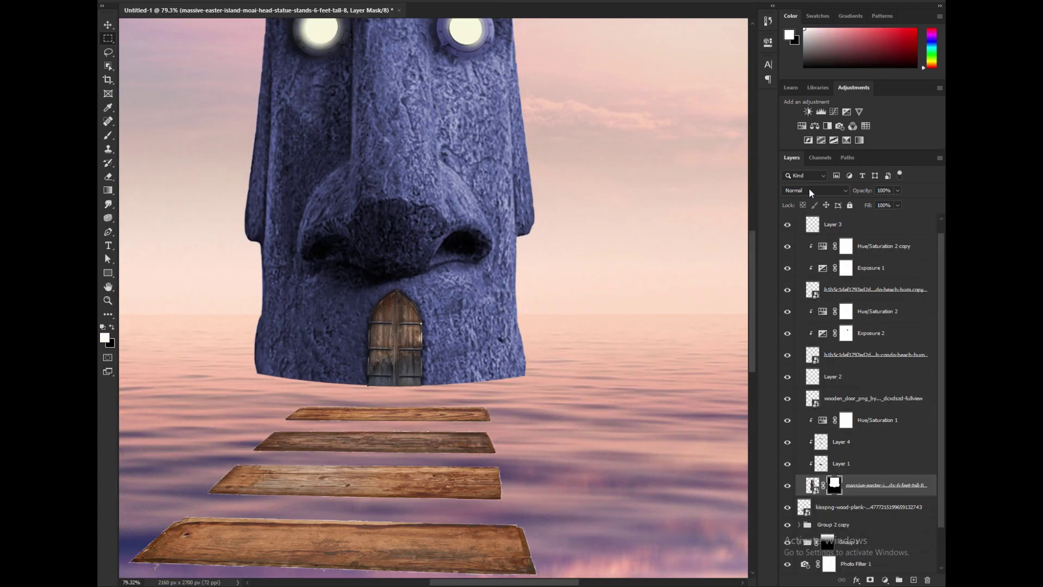
# Step: Round the statue's base on its mask and transform the wood planks narrower toward the door
pyautogui.press('l')
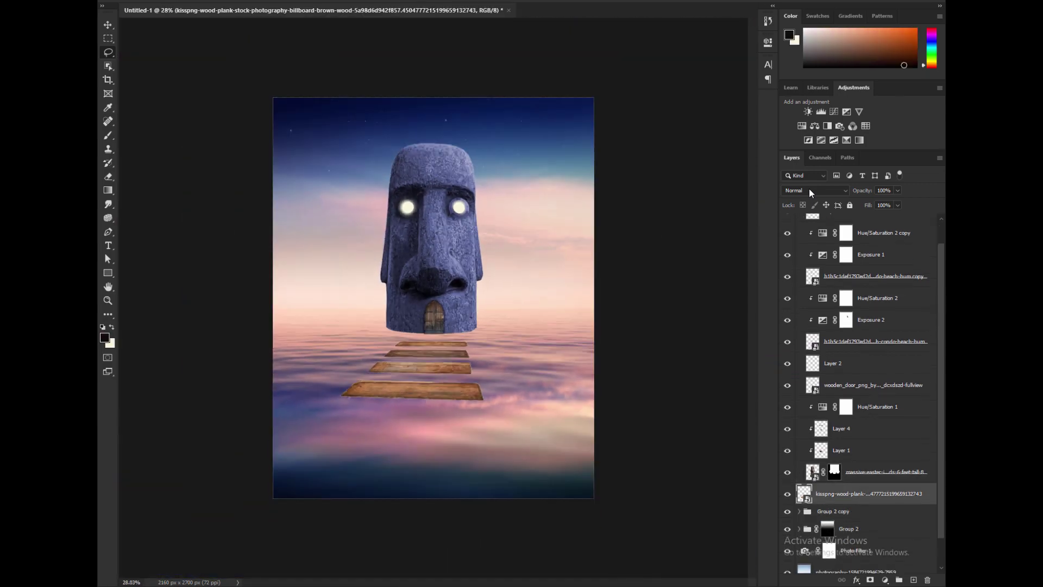
pyautogui.hotkey('ctrl', 't')
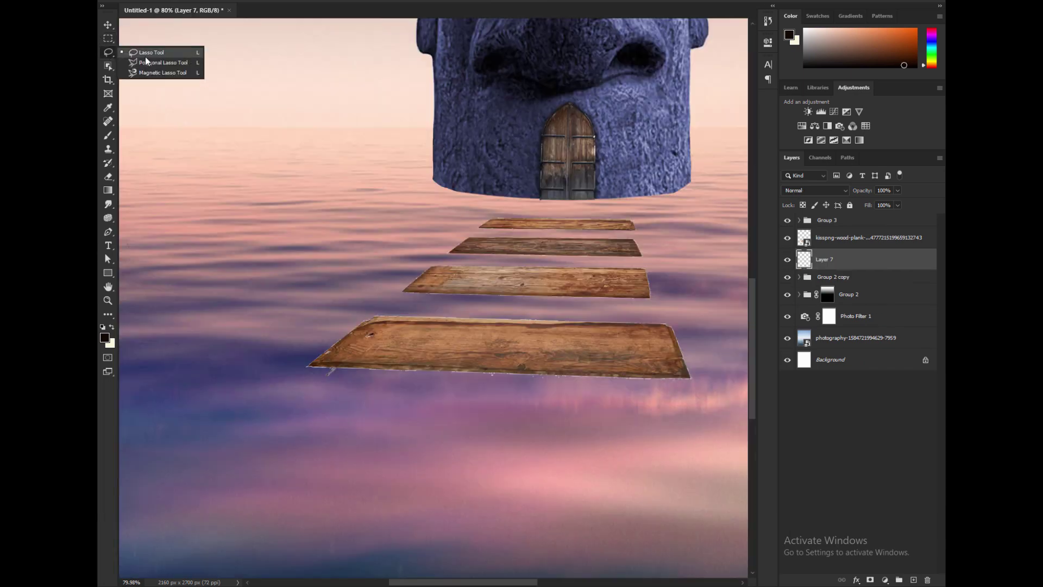
# Step: Outline a thin front edge beneath the nearest plank with the Polygonal Lasso and fill it with dark brown 22150a
pyautogui.click(308, 367)
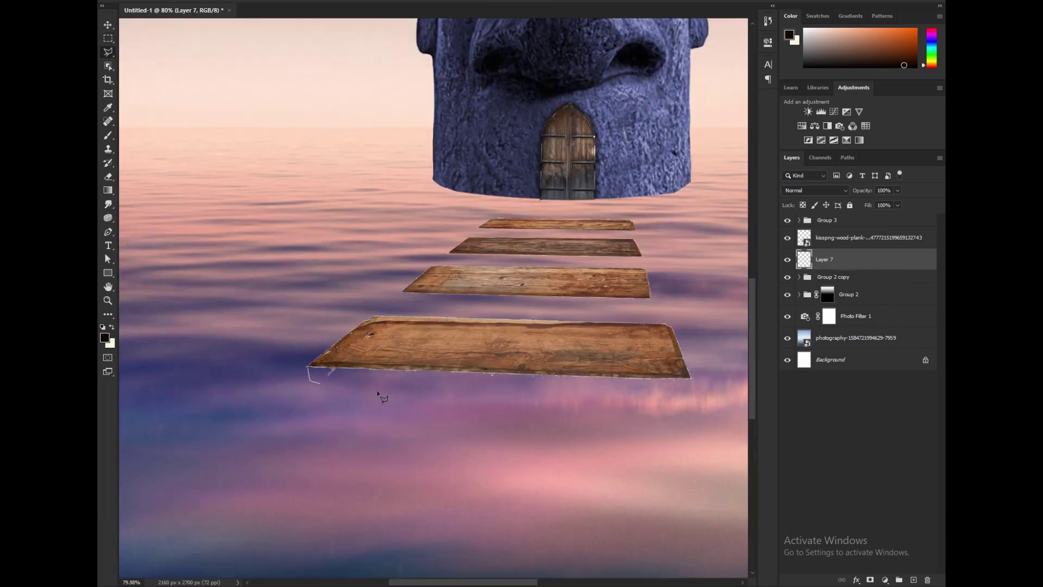
pyautogui.doubleClick(534, 378)
pyautogui.scroll(1, 464, 339)
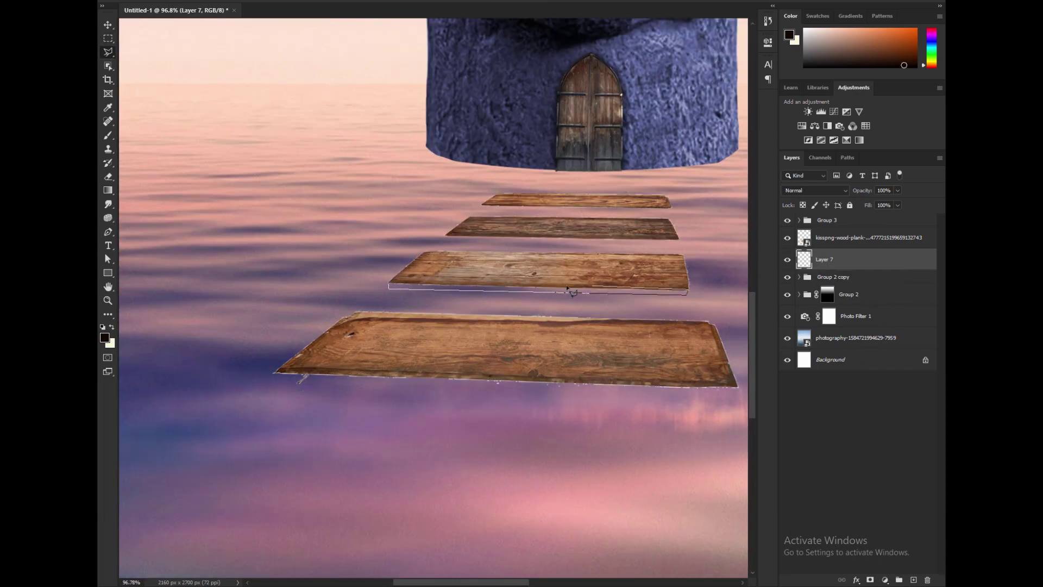
pyautogui.doubleClick(566, 286)
pyautogui.press('Return')
pyautogui.scroll(1, 554, 252)
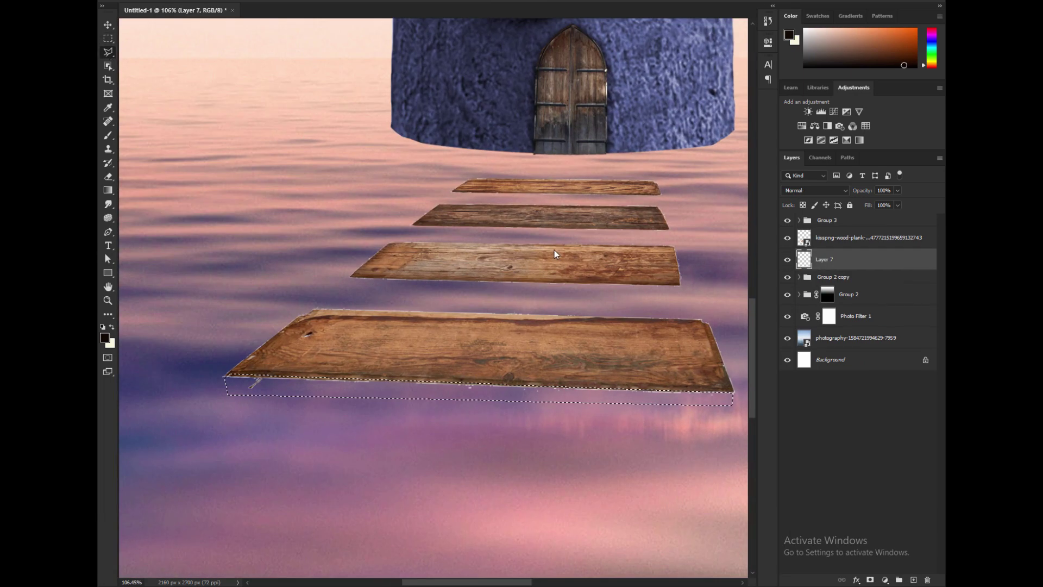
pyautogui.hotkey('shift', 'F5')
pyautogui.click(524, 141)
pyautogui.click(516, 167)
pyautogui.press('Escape')
pyautogui.click(525, 140)
pyautogui.click(516, 167)
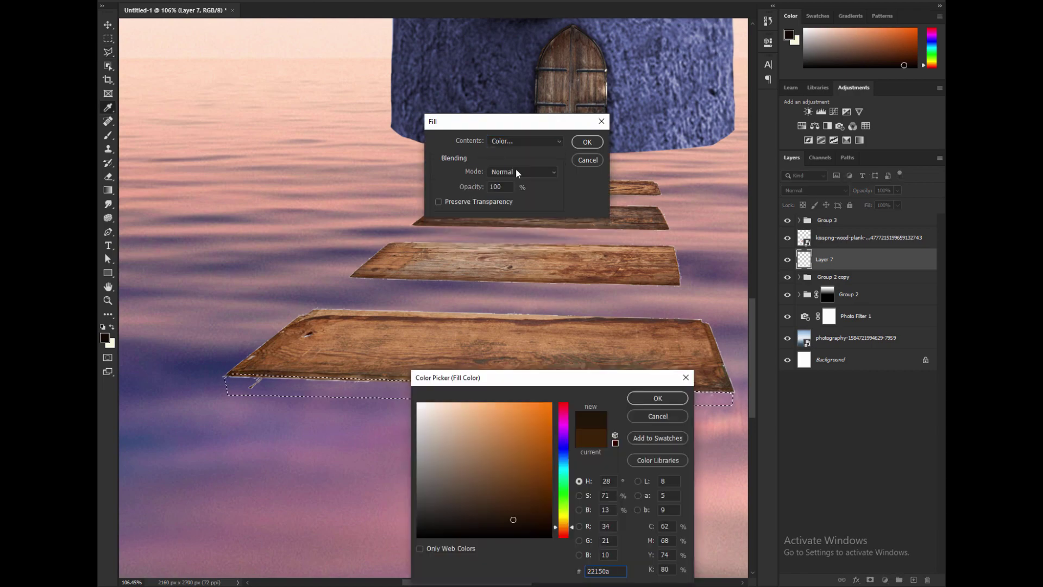
pyautogui.press('Return')
pyautogui.press('Return')
# Step: Duplicate the dark plank edge and scale and position the copy beneath the second plank from the front
pyautogui.scroll(-3, 517, 168)
pyautogui.hotkey('ctrl', 'j')
pyautogui.hotkey('ctrl', 't')
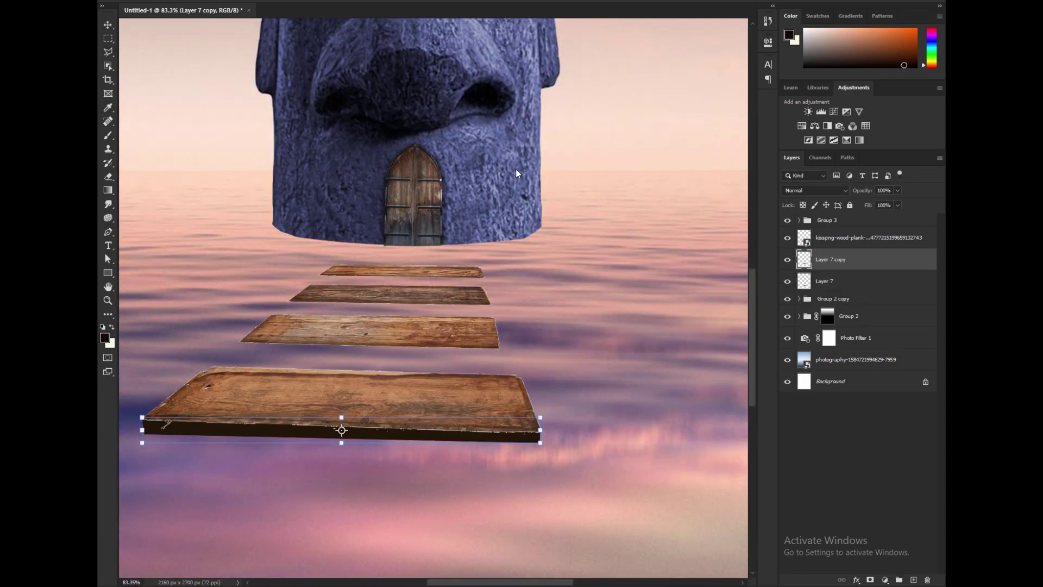
pyautogui.moveTo(341, 429); pyautogui.dragTo(483, 347)
pyautogui.scroll(1, 516, 168)
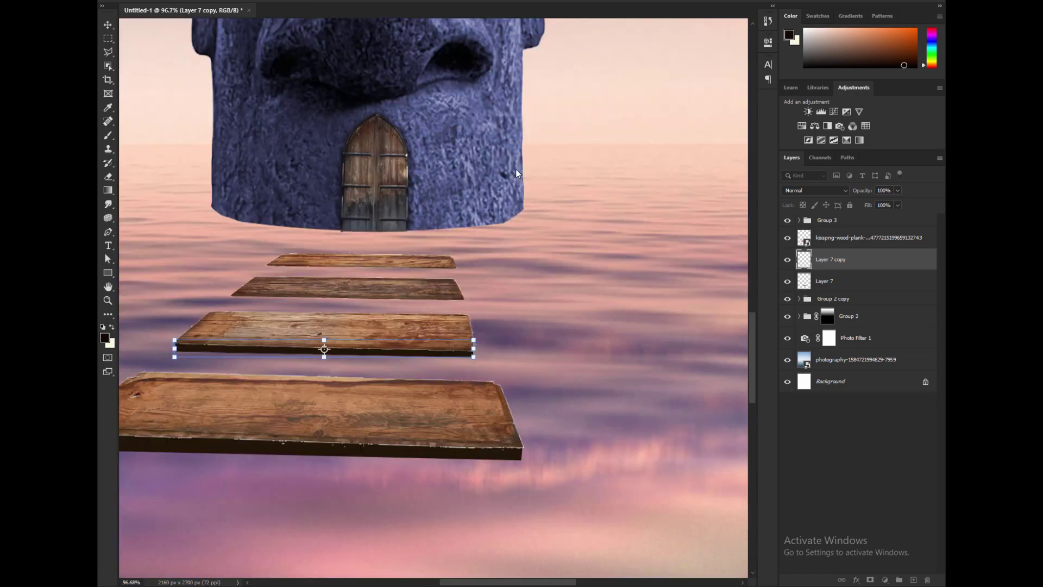
pyautogui.scroll(3, 155, 363)
pyautogui.moveTo(187, 353); pyautogui.dragTo(188, 349)
pyautogui.press('Return')
# Step: Duplicate the second plank's dark edge and fit the copy beneath the third plank from the front
pyautogui.scroll(1, 303, 330)
pyautogui.hotkey('ctrl', 'j')
pyautogui.moveTo(446, 301); pyautogui.dragTo(455, 238)
pyautogui.hotkey('ctrl', 't')
pyautogui.moveTo(205, 245); pyautogui.dragTo(271, 245)
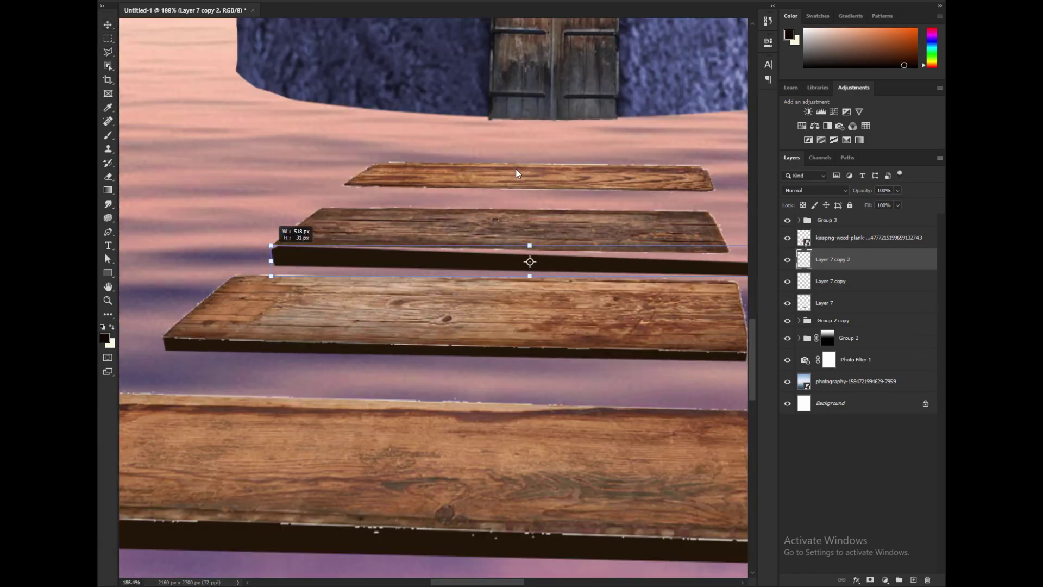
pyautogui.scroll(-2, 281, 242)
pyautogui.moveTo(616, 254); pyautogui.dragTo(577, 254)
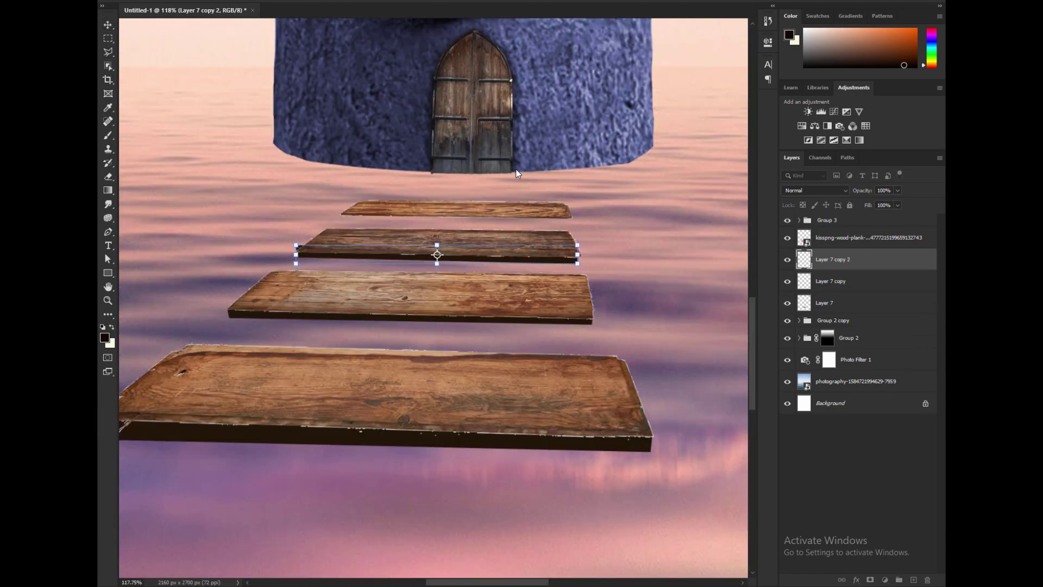
pyautogui.scroll(2, 516, 170)
pyautogui.scroll(-1, 516, 170)
pyautogui.scroll(2, 516, 170)
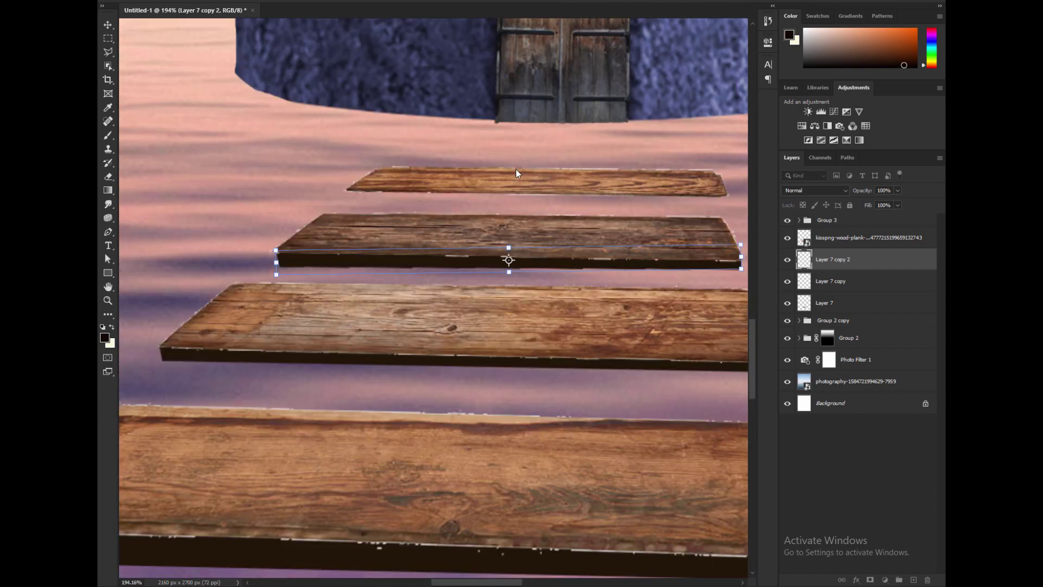
pyautogui.scroll(-6, 516, 174)
pyautogui.scroll(8, 516, 174)
pyautogui.press('Return')
# Step: Duplicate the third plank's dark edge and fit the copy beneath the rearmost plank near the door
pyautogui.hotkey('ctrl', 'j')
pyautogui.hotkey('ctrl', 't')
pyautogui.hotkey('shift', 'Up')
pyautogui.hotkey('shift', 'Up')
pyautogui.hotkey('shift', 'Up')
pyautogui.hotkey('shift', 'Up')
pyautogui.hotkey('shift', 'Up')
pyautogui.hotkey('shift', 'Up')
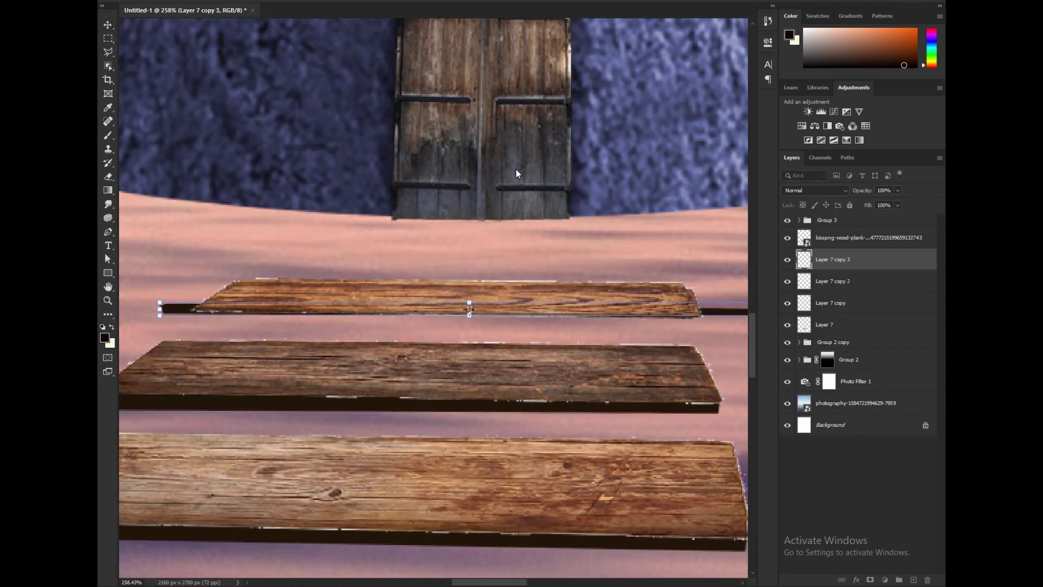
pyautogui.scroll(-8, 516, 174)
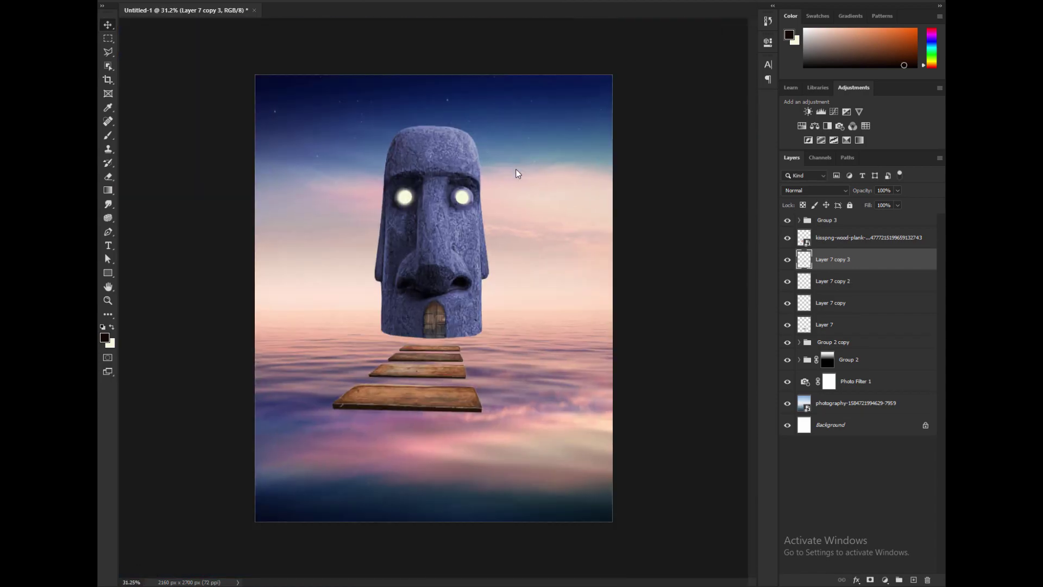
# Step: Group the four dark plank edge layers
pyautogui.hotkey('alt', 'shift', '[')
pyautogui.hotkey('alt', 'shift', '[')
pyautogui.hotkey('alt', 'shift', '[')
pyautogui.hotkey('ctrl', 'g')
# Step: Clip a new layer to the wood planks and brush sampled dark brown along the front plank's lower edge
pyautogui.hotkey('alt', ']')
pyautogui.scroll(5, 516, 173)
pyautogui.hotkey('ctrl', 'shift', 'alt', 'n')
pyautogui.hotkey('ctrl', 'alt', 'g')
pyautogui.press('b')
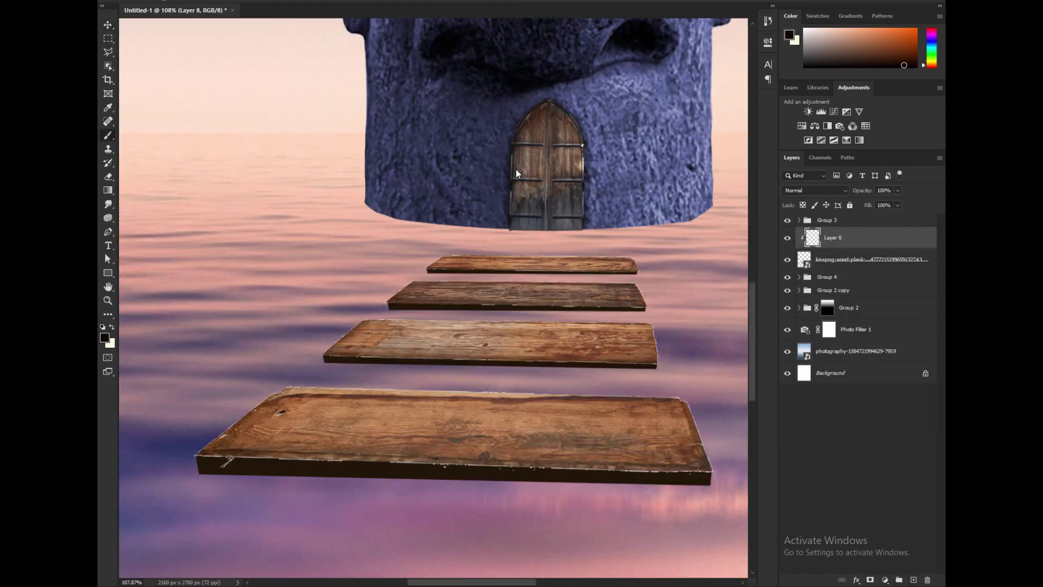
pyautogui.keyDown('alt'); pyautogui.click(217, 467); pyautogui.keyUp('alt')
pyautogui.moveTo(197, 456); pyautogui.dragTo(246, 461)
pyautogui.moveTo(246, 459); pyautogui.dragTo(711, 471)
pyautogui.scroll(-3, 516, 174)
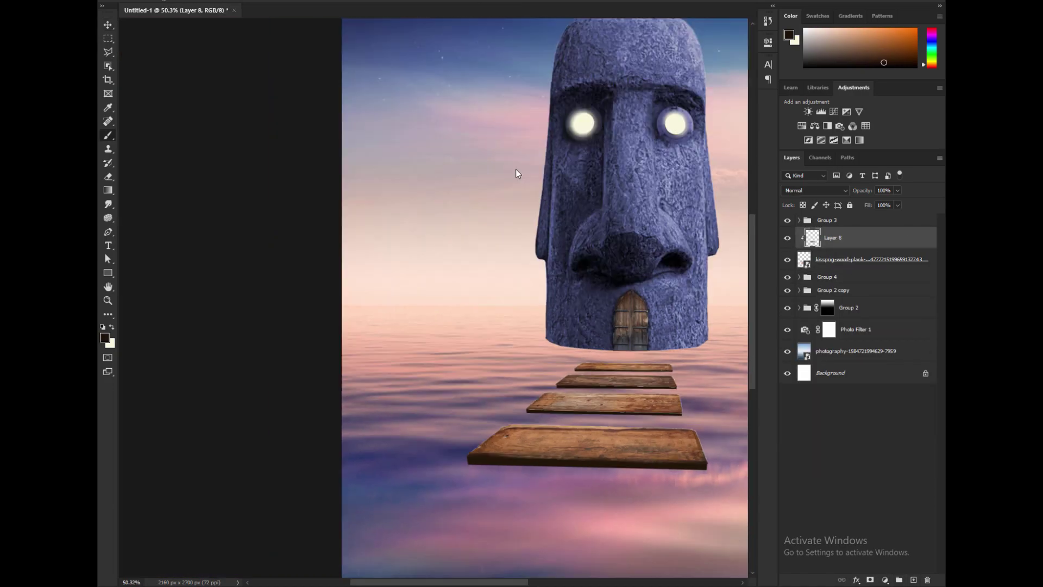
# Step: Paint over the light fringe along the lower edges of the remaining planks on the clipped layer
pyautogui.scroll(3, 516, 174)
pyautogui.scroll(3, 516, 170)
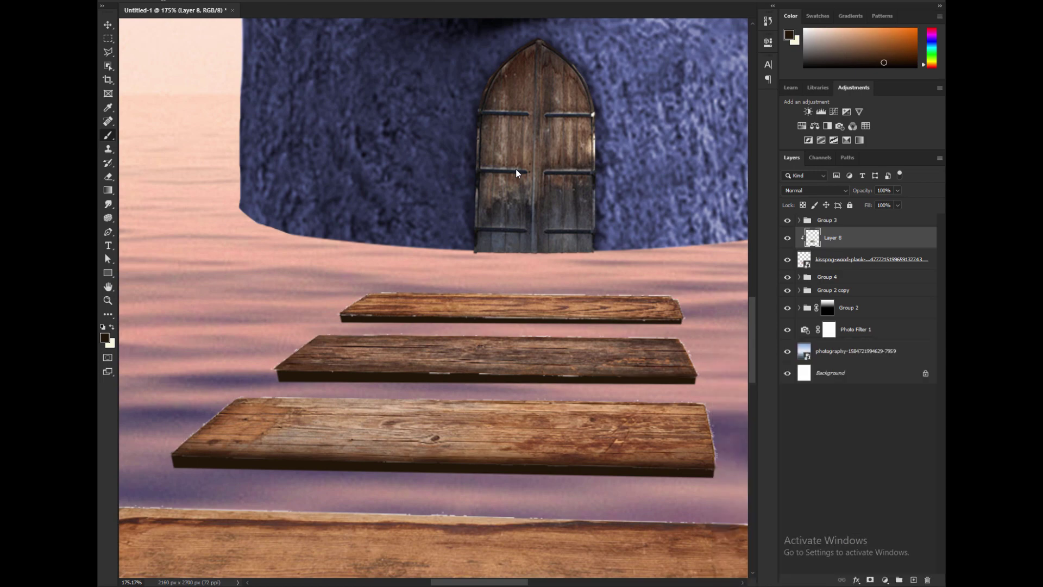
pyautogui.scroll(-2, 516, 172)
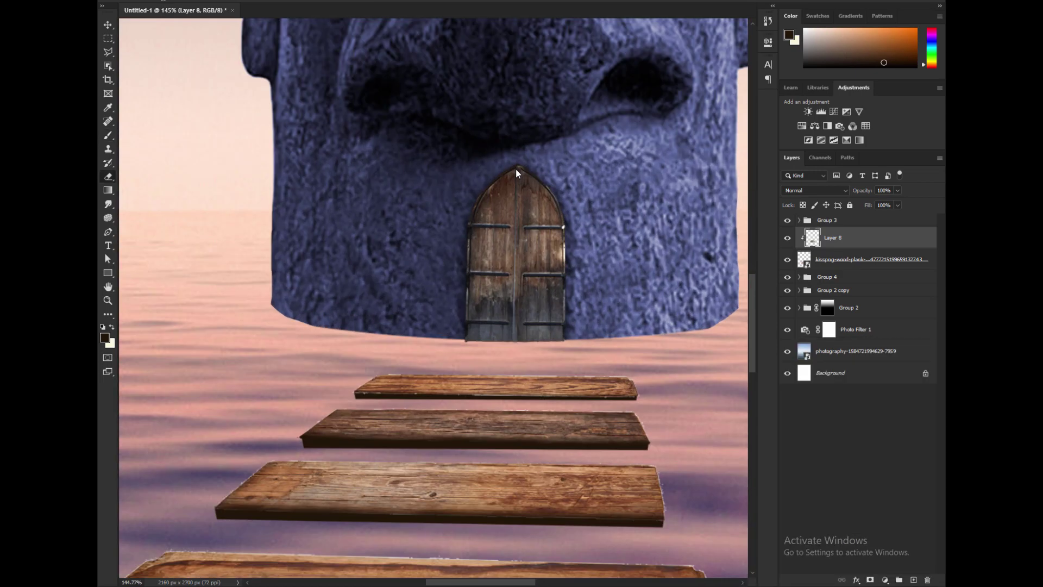
pyautogui.scroll(-4, 516, 173)
pyautogui.scroll(1, 516, 173)
# Step: Add a Hue/Saturation adjustment clipped to the wood planks, slightly lowering their hue and saturation
pyautogui.hotkey('alt', '[')
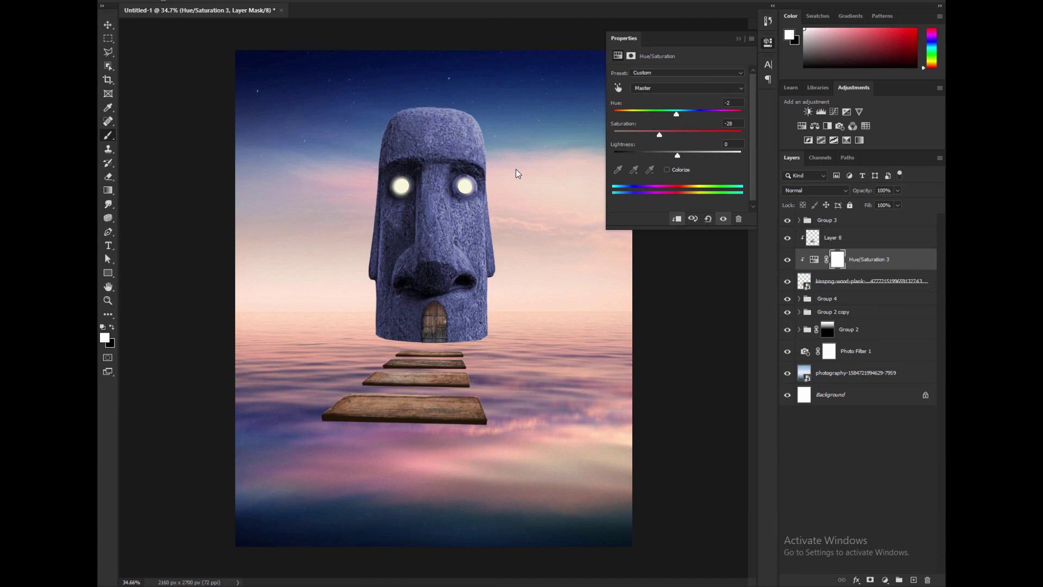
pyautogui.moveTo(676, 114); pyautogui.dragTo(675, 114)
pyautogui.moveTo(677, 156)
pyautogui.mouseDown()
pyautogui.moveTo(662, 156)
pyautogui.moveTo(687, 156)
pyautogui.moveTo(672, 134)
pyautogui.mouseUp()
pyautogui.click(739, 39)
pyautogui.scroll(-4, 516, 173)
pyautogui.scroll(8, 516, 173)
pyautogui.scroll(-6, 516, 173)
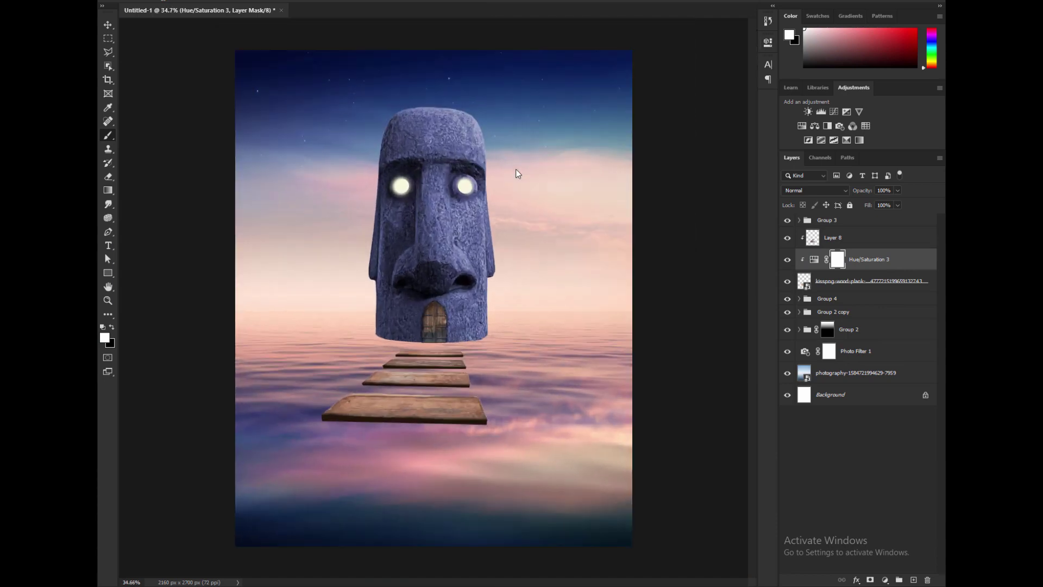
# Step: Fine-tune the Hue/Saturation adjustment clipped to the wood planks
pyautogui.scroll(6, 516, 173)
pyautogui.doubleClick(814, 260)
pyautogui.scroll(-3, 516, 173)
pyautogui.click(738, 39)
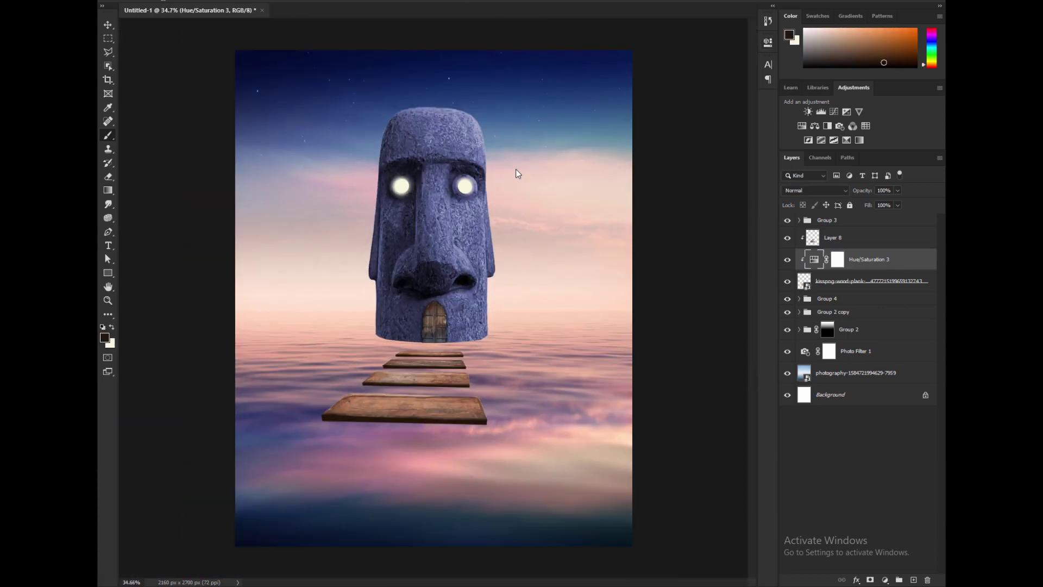
# Step: Add a Color Balance adjustment clipped to the wood planks, shift its midtones toward red, and place it above the Hue/Saturation adjustment
pyautogui.hotkey('alt', '[')
pyautogui.click(814, 125)
pyautogui.moveTo(663, 97); pyautogui.dragTo(674, 97)
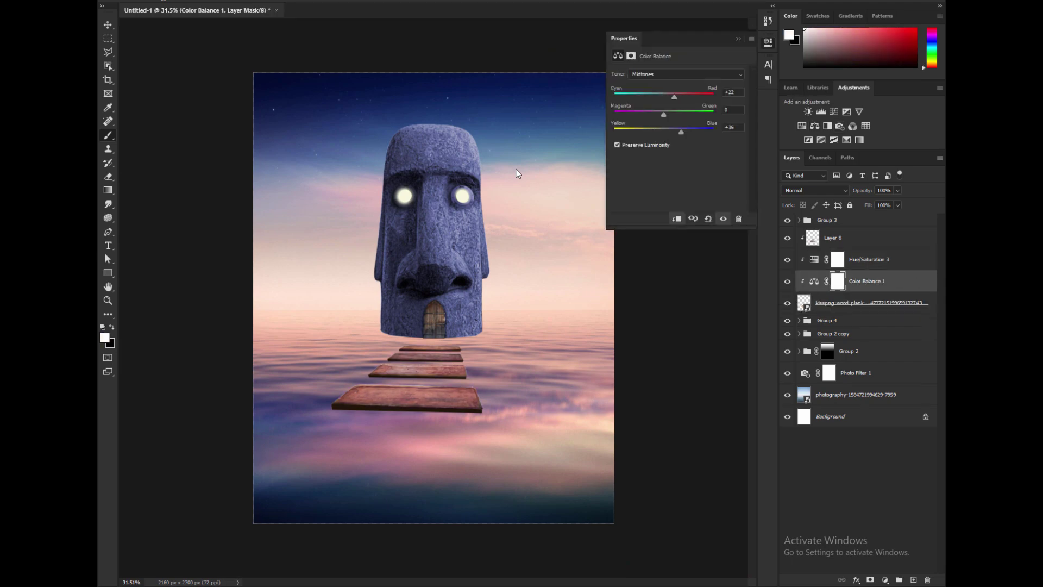
pyautogui.moveTo(663, 131); pyautogui.dragTo(665, 115)
pyautogui.click(739, 38)
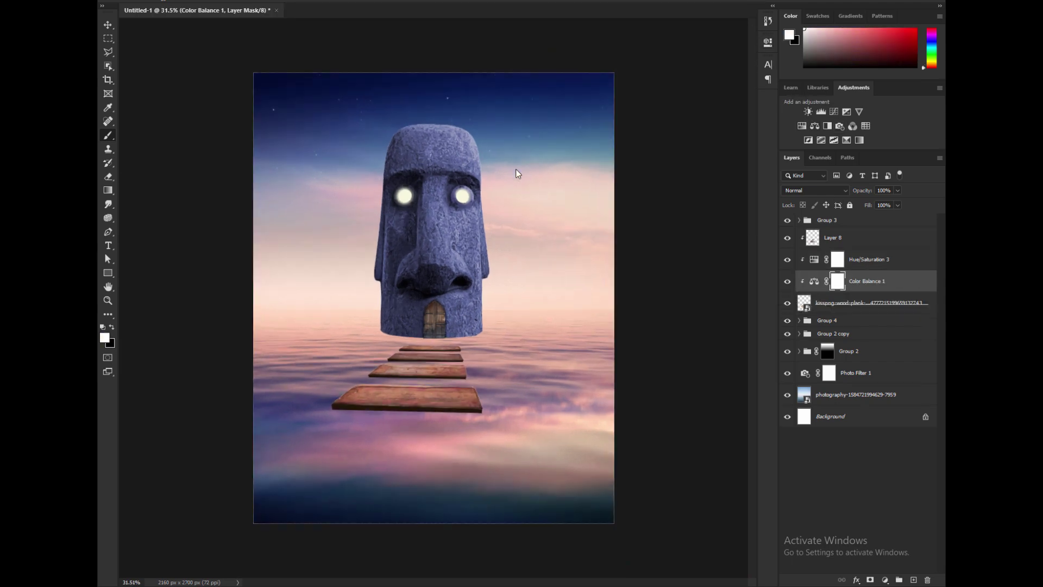
pyautogui.hotkey('ctrl', ']')
# Step: Add a Color Balance adjustment clipped to the moai head group and adjust its midtone blue-yellow balance
pyautogui.scroll(-1, 516, 172)
pyautogui.press('m')
pyautogui.click(827, 220)
pyautogui.click(814, 126)
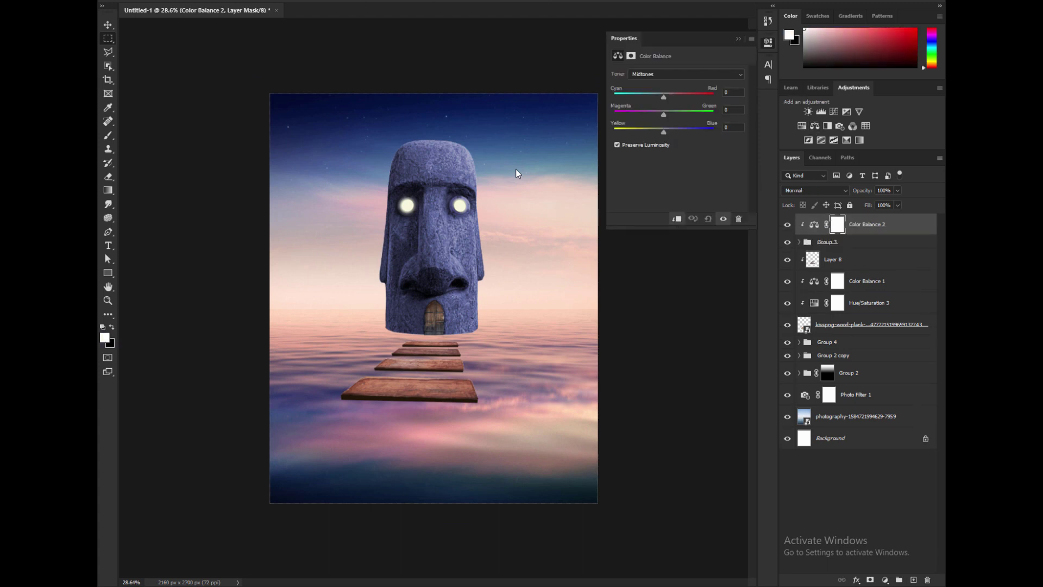
pyautogui.moveTo(663, 132); pyautogui.dragTo(665, 114)
# Step: Add a Hue/Saturation adjustment clipped to the moai head group, colorized and lightened to a pale beige
pyautogui.click(802, 126)
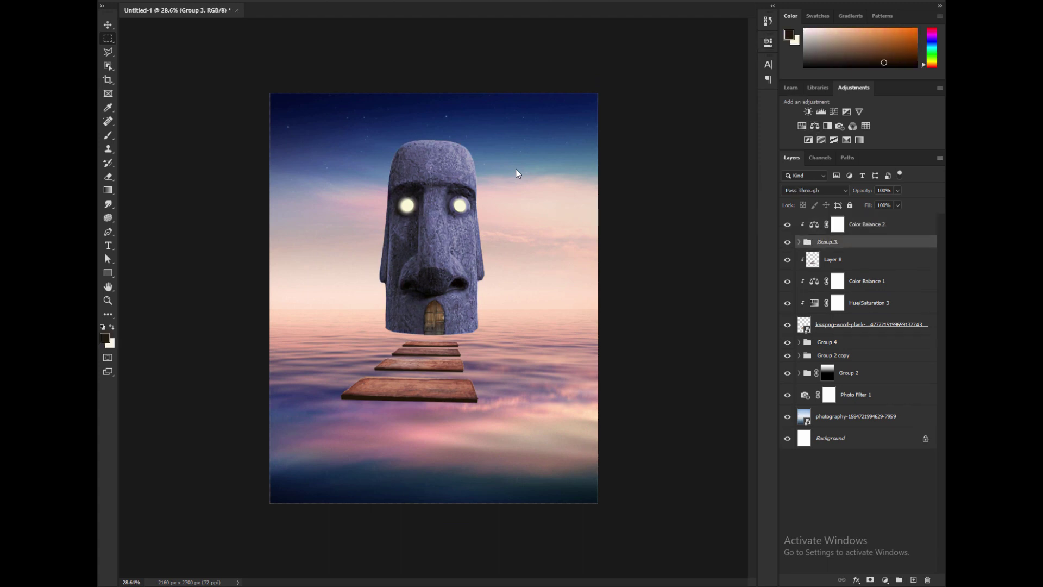
pyautogui.moveTo(677, 156); pyautogui.dragTo(698, 155)
pyautogui.moveTo(678, 135); pyautogui.dragTo(684, 135)
pyautogui.click(667, 170)
pyautogui.moveTo(614, 114); pyautogui.dragTo(624, 114)
pyautogui.moveTo(677, 155); pyautogui.dragTo(708, 155)
pyautogui.moveTo(645, 135); pyautogui.dragTo(643, 135)
pyautogui.click(738, 39)
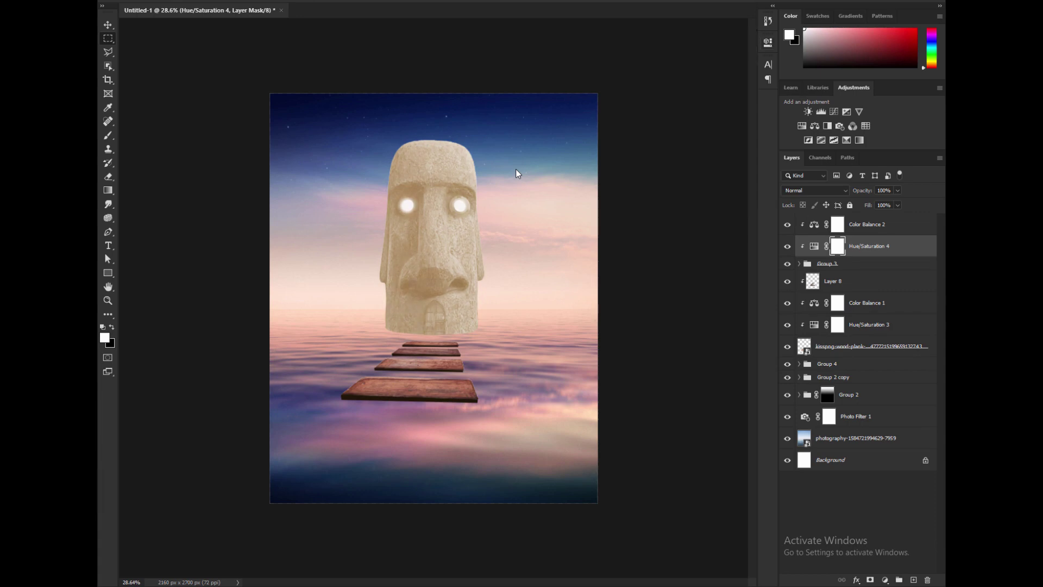
# Step: Invert the beige adjustment's mask and paint rim light along the head's right edge, ear and nostril with a soft brush
pyautogui.hotkey('ctrl', 'i')
pyautogui.press('b')
pyautogui.scroll(6, 457, 245)
pyautogui.rightClick(494, 175)
pyautogui.press('Return')
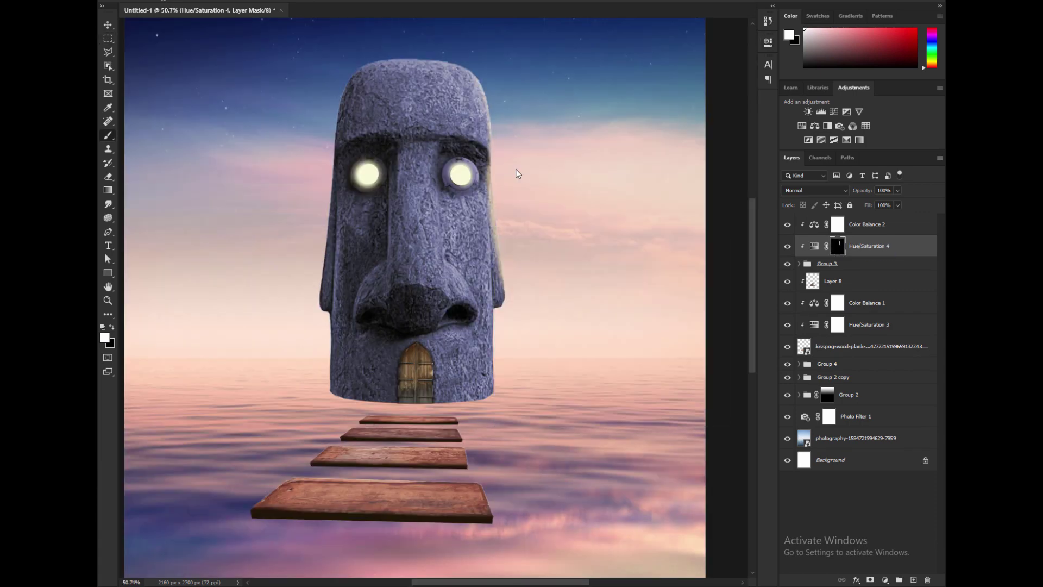
pyautogui.scroll(5, 518, 173)
pyautogui.scroll(-2, 517, 173)
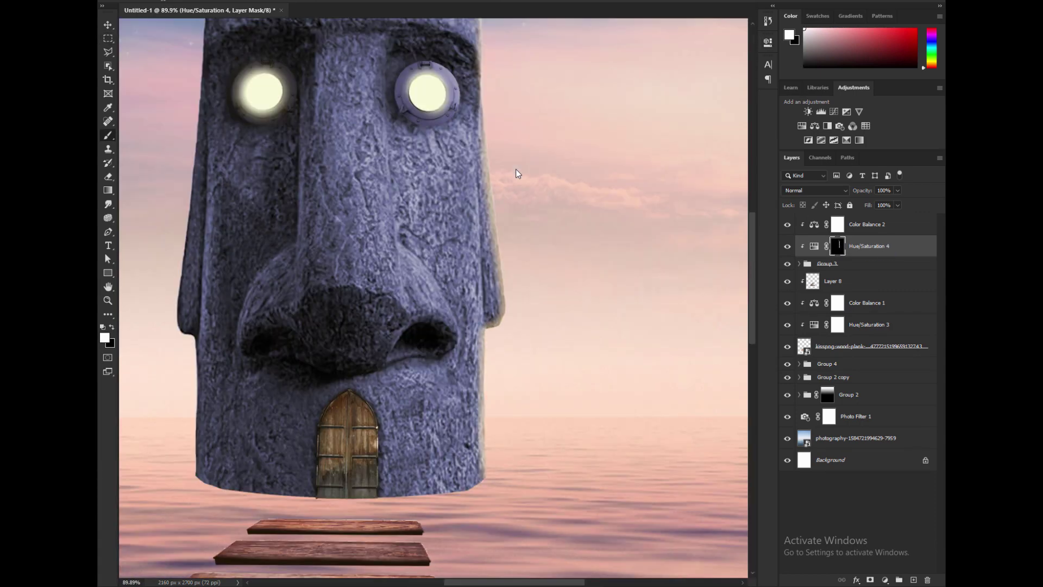
pyautogui.scroll(3, 516, 173)
pyautogui.scroll(-1, 516, 174)
pyautogui.press('x')
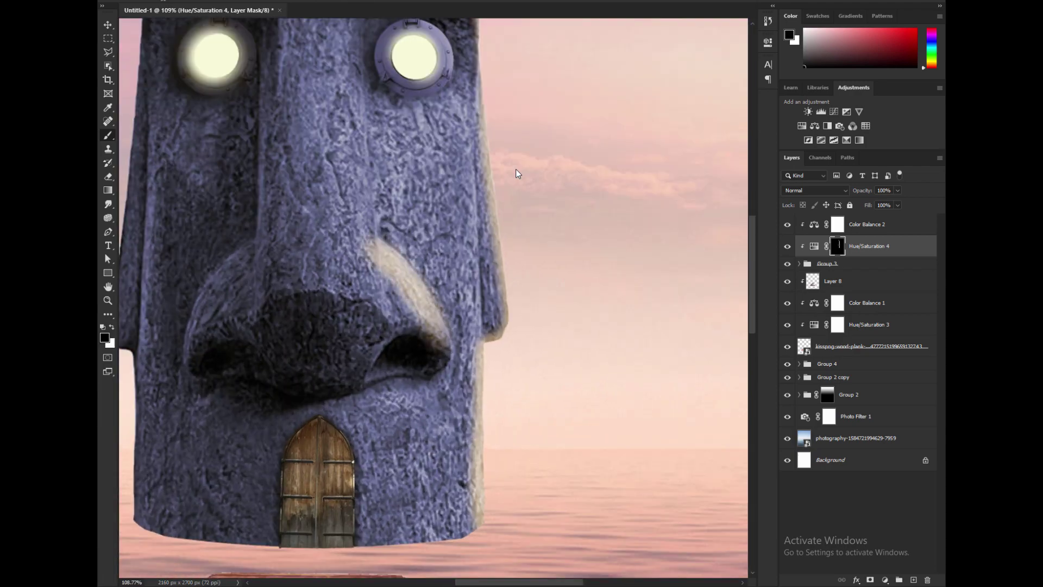
# Step: Refine the beige rim light on the forehead, right side and nose by painting white and black on the mask
pyautogui.scroll(5, 516, 173)
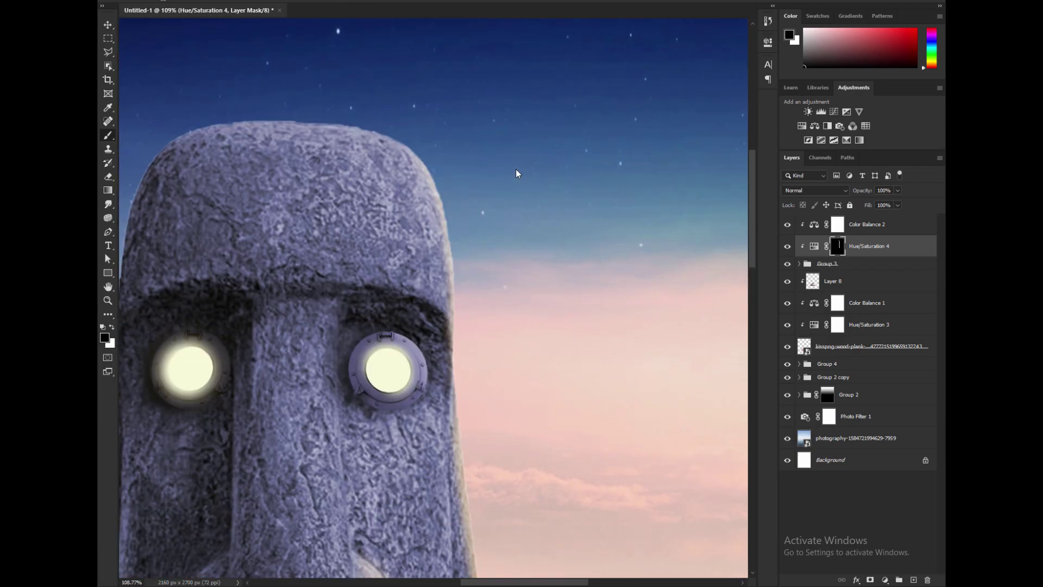
pyautogui.scroll(-2, 516, 173)
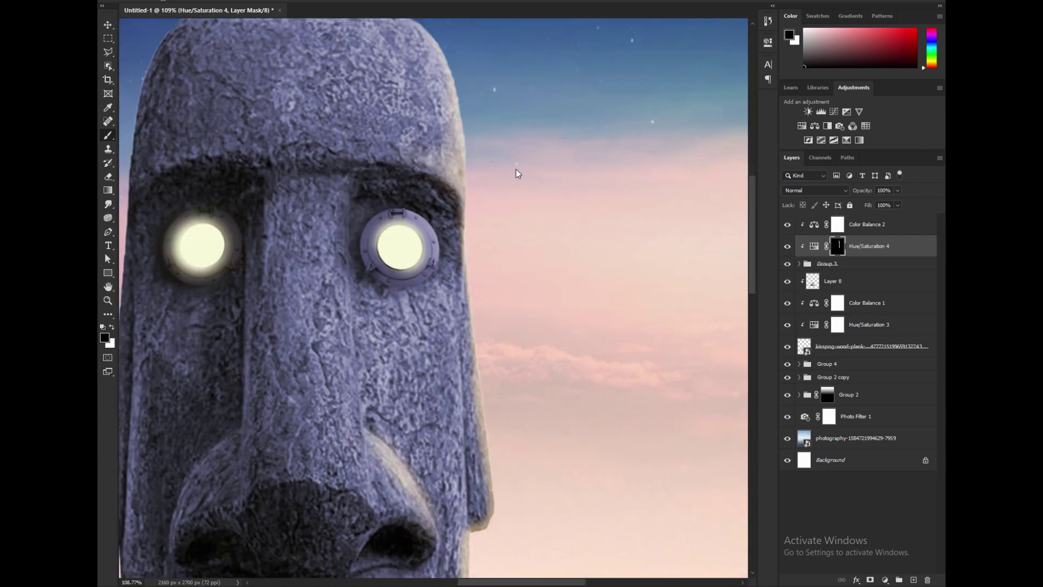
pyautogui.scroll(-1, 516, 173)
pyautogui.scroll(1, 517, 173)
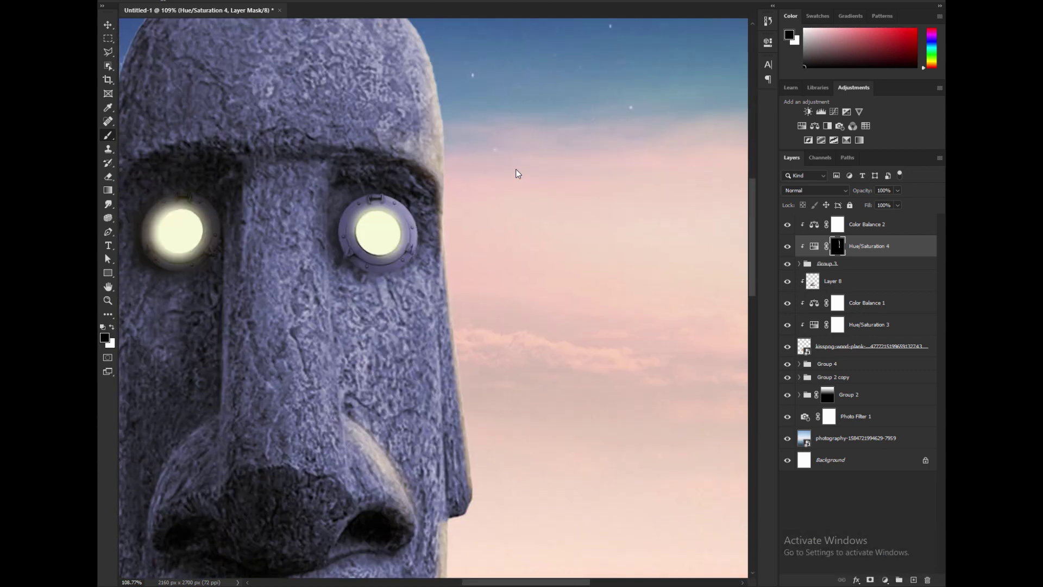
pyautogui.scroll(-1, 516, 173)
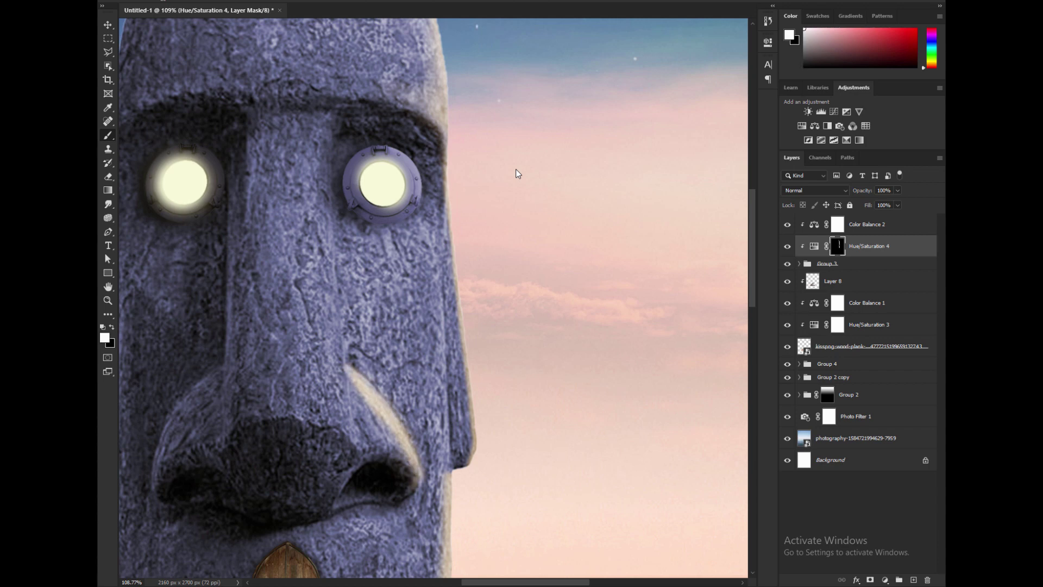
pyautogui.press('x')
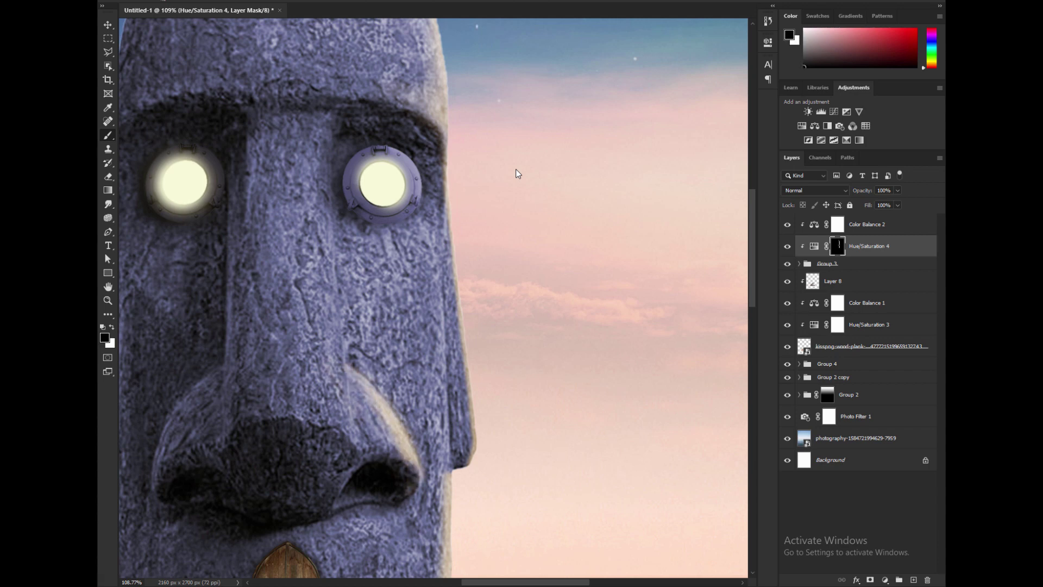
pyautogui.press('x')
pyautogui.hotkey('ctrl', '0')
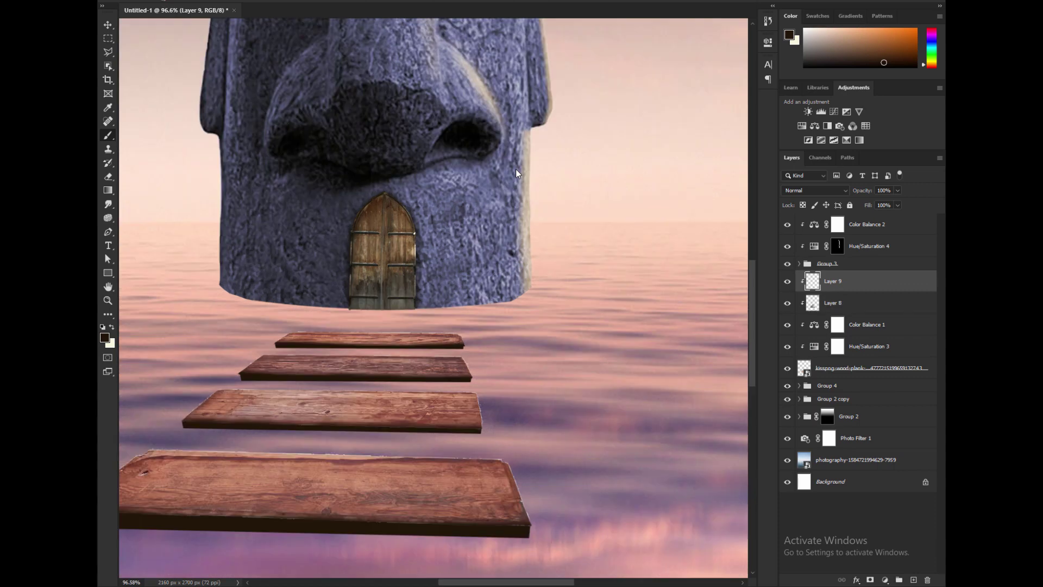
# Step: Paint soft pale-peach highlights along the planks' right and back edges on a new layer clipped to them
pyautogui.press('x')
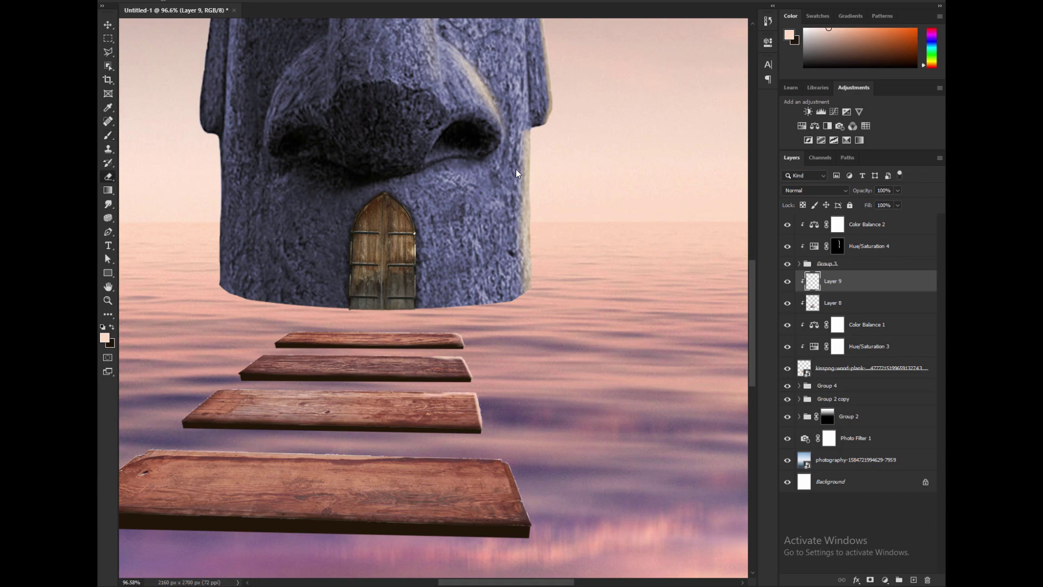
pyautogui.scroll(-3, 516, 174)
pyautogui.scroll(-5, 516, 169)
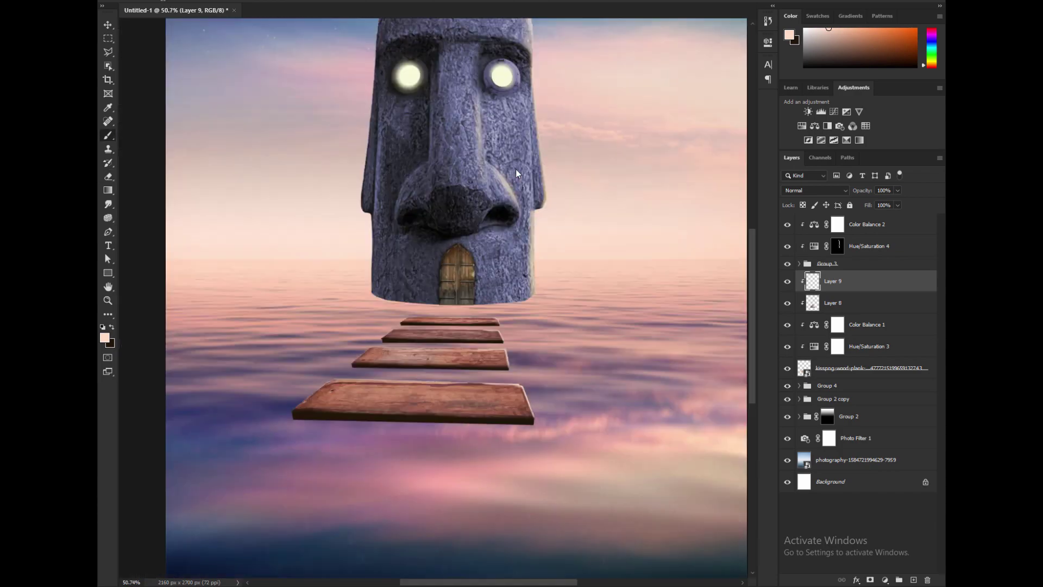
pyautogui.scroll(5, 516, 169)
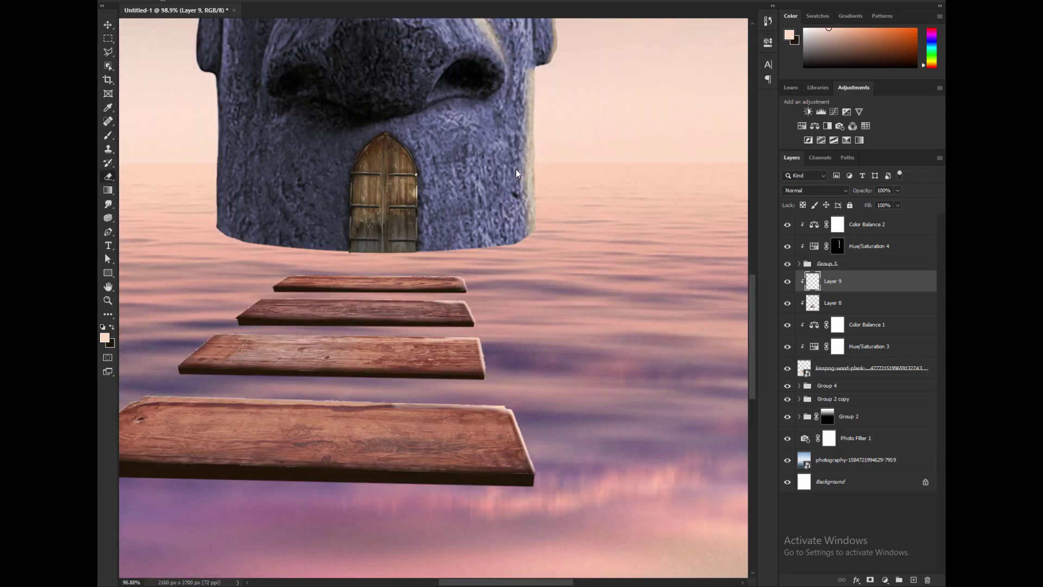
pyautogui.scroll(-5, 516, 173)
pyautogui.press('m')
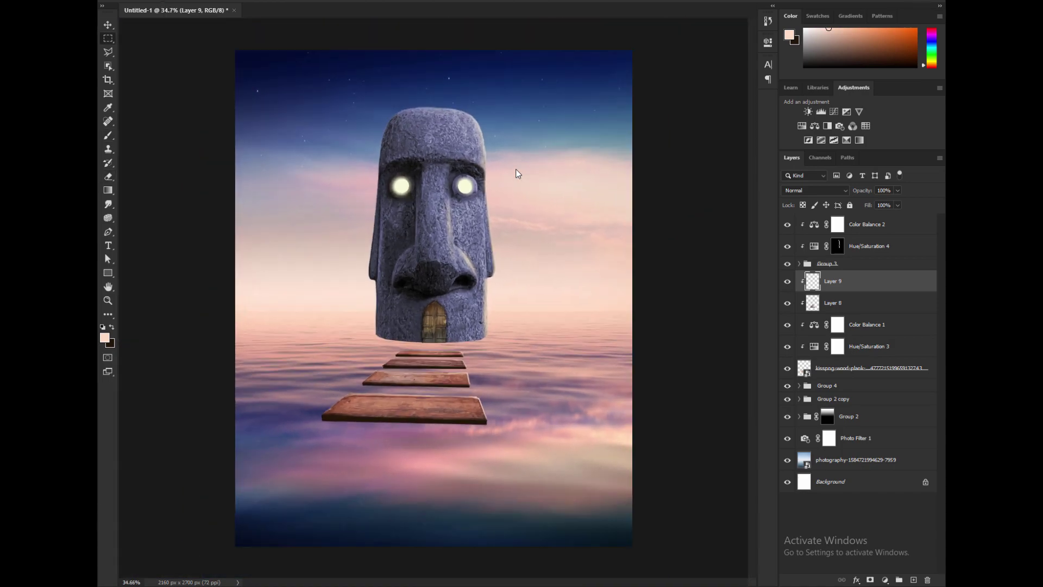
# Step: Create a new layer above all others and choose an IBO_Martini splash brush
pyautogui.scroll(3, 516, 173)
pyautogui.hotkey('ctrl', 'shift', 'alt', 'n')
pyautogui.press('b')
pyautogui.rightClick(516, 173)
pyautogui.scroll(-3, 459, 380)
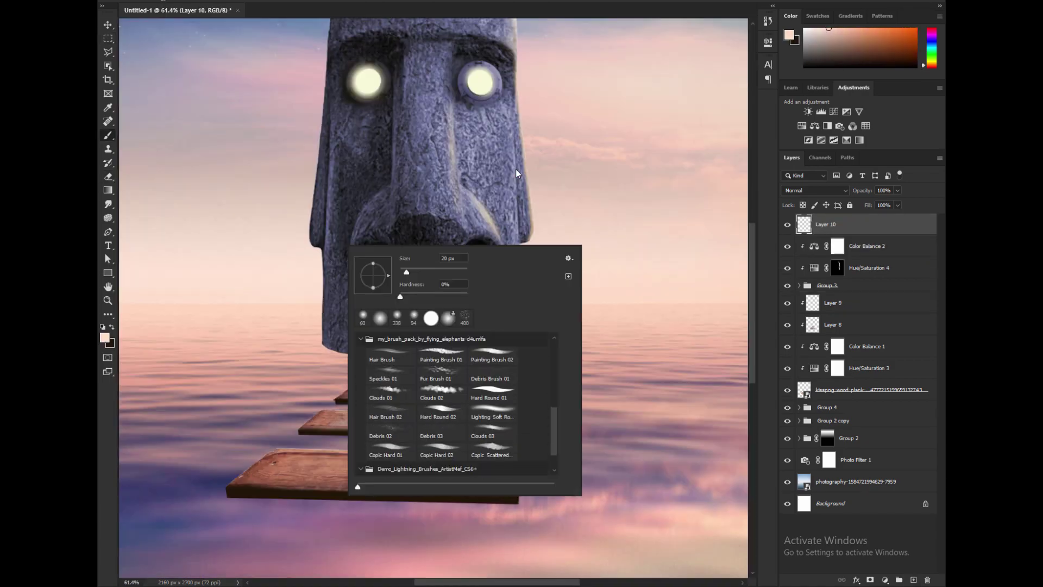
pyautogui.scroll(-3, 459, 381)
pyautogui.click(440, 374)
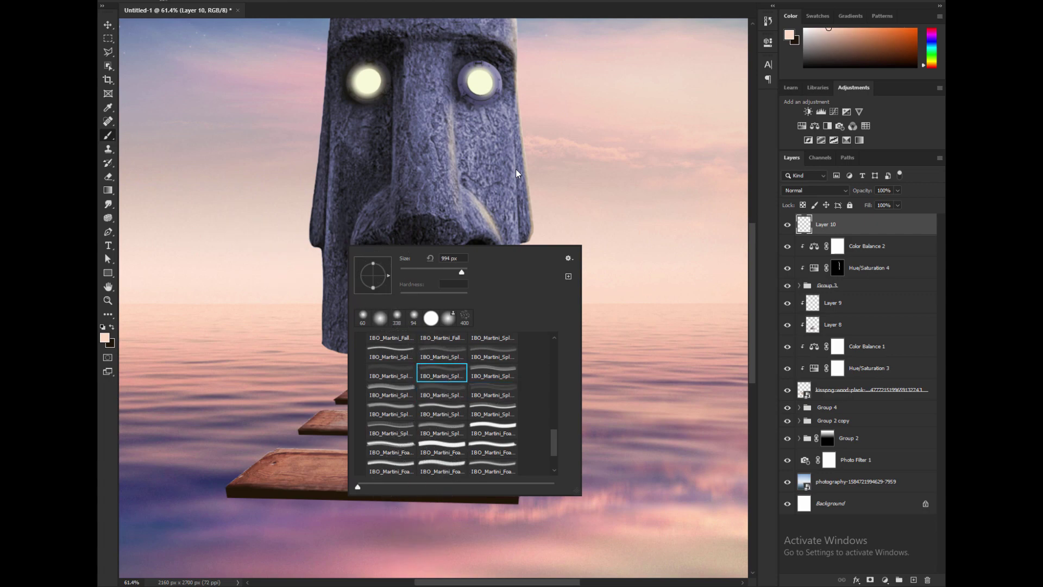
pyautogui.press('Return')
# Step: Set the foreground color to white and paint splash foam along the waterline at the head's base
pyautogui.scroll(2, 417, 326)
pyautogui.rightClick(450, 321)
pyautogui.click(104, 337)
pyautogui.click(420, 404)
pyautogui.click(655, 399)
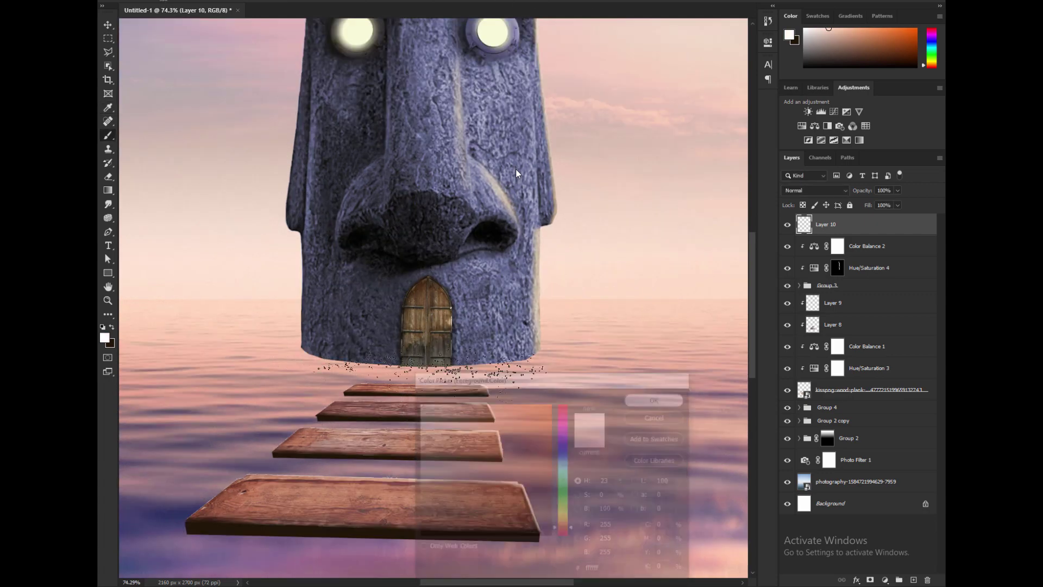
pyautogui.scroll(4, 370, 353)
pyautogui.moveTo(353, 361); pyautogui.dragTo(571, 372)
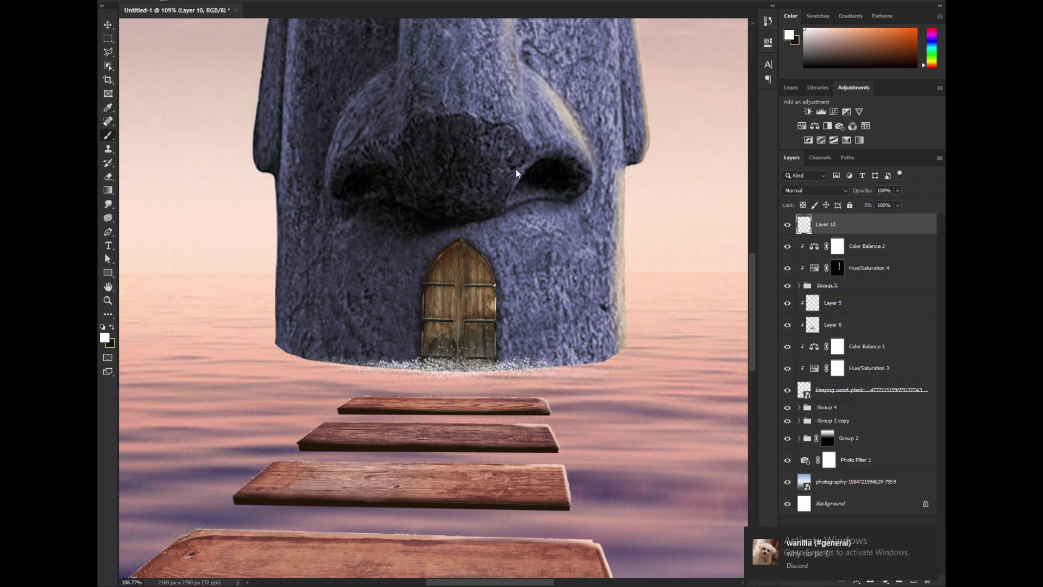
# Step: Rotate the 150 px splash brush and extend the white foam around the outer corners of the head's base
pyautogui.rightClick(516, 174)
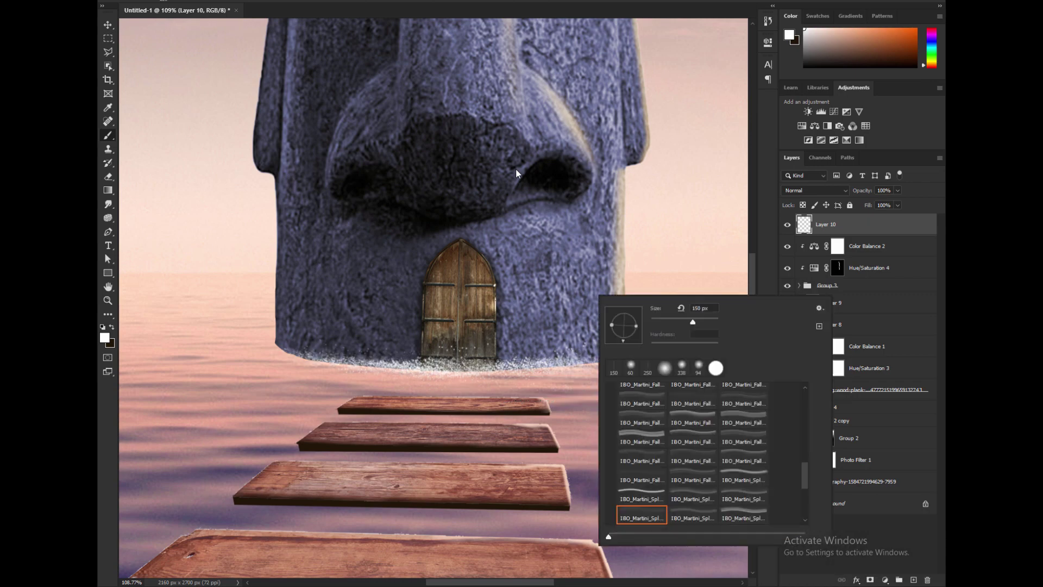
pyautogui.scroll(5, 516, 174)
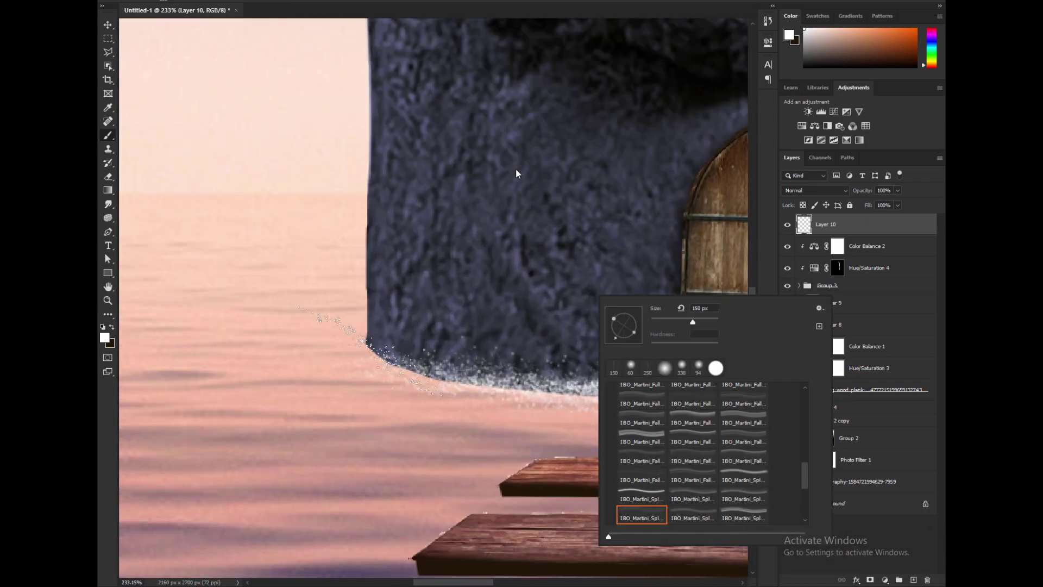
pyautogui.scroll(-5, 516, 174)
pyautogui.press('Escape')
pyautogui.scroll(3, 516, 170)
pyautogui.rightClick(516, 169)
pyautogui.press('Escape')
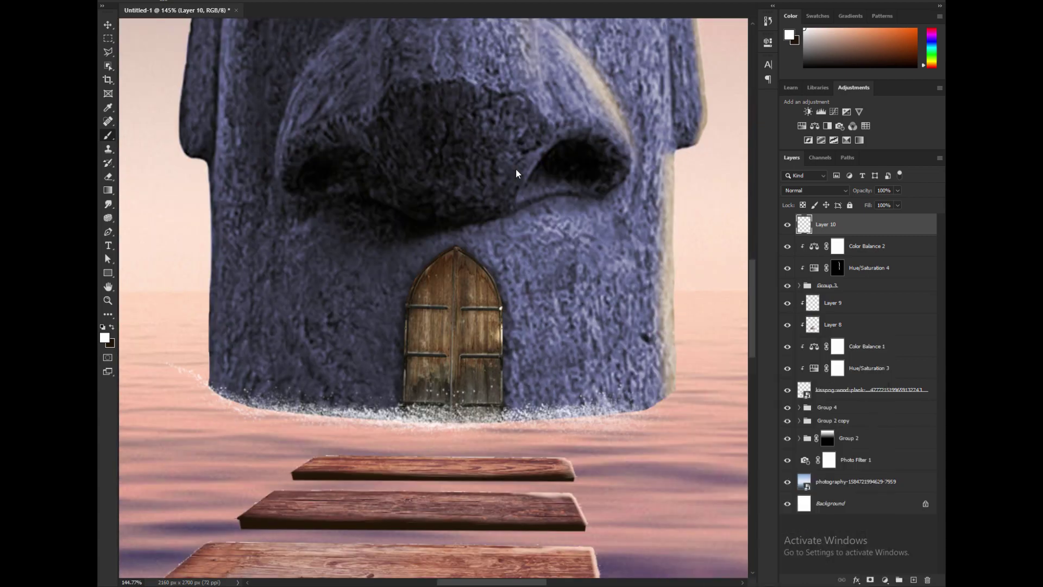
# Step: Duplicate the moai head group and clip Color Balance 2 and Hue/Saturation 4 to the copy
pyautogui.hotkey('ctrl', '0')
pyautogui.keyDown('ctrl'); pyautogui.click(516, 173); pyautogui.keyUp('ctrl')
pyautogui.hotkey('ctrl', 'j')
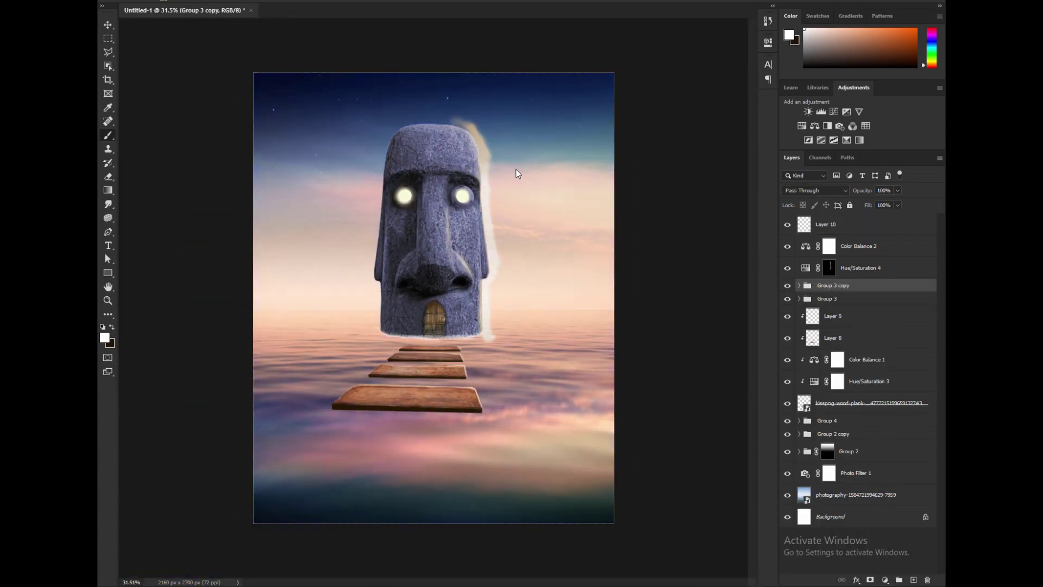
pyautogui.hotkey('ctrl', 'z')
pyautogui.hotkey('ctrl', 'j')
pyautogui.click(874, 246)
pyautogui.keyDown('shift'); pyautogui.click(880, 268); pyautogui.keyUp('shift')
pyautogui.rightClick(881, 268)
pyautogui.click(869, 298)
# Step: Convert the original head group to a smart object, flip it vertically and move it below the head's base as a reflection
pyautogui.hotkey('ctrl', 't')
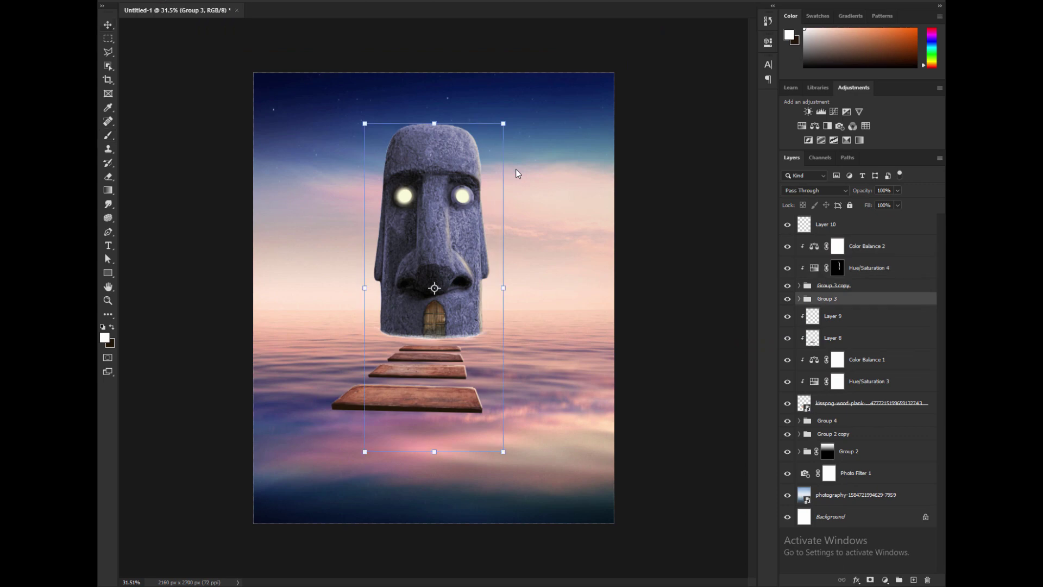
pyautogui.rightClick(886, 298)
pyautogui.rightClick(522, 282)
pyautogui.click(555, 427)
pyautogui.rightClick(459, 275)
pyautogui.click(478, 446)
pyautogui.moveTo(440, 256); pyautogui.dragTo(440, 451)
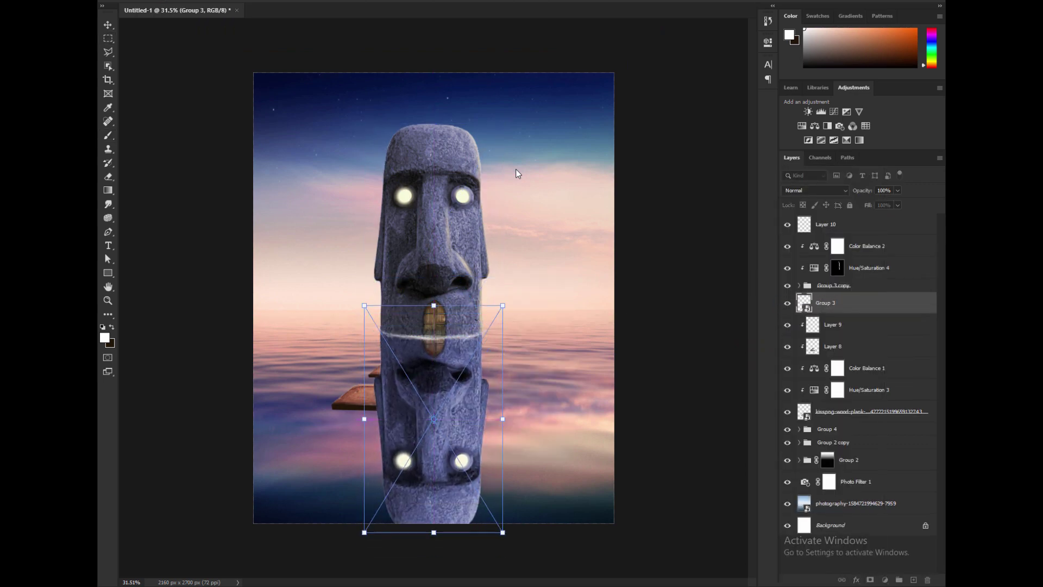
pyautogui.press('Return')
# Step: Move the reflection layer beneath the wood planks and set its blend mode to Darken with 40% opacity
pyautogui.moveTo(825, 303); pyautogui.dragTo(825, 422)
pyautogui.click(815, 190)
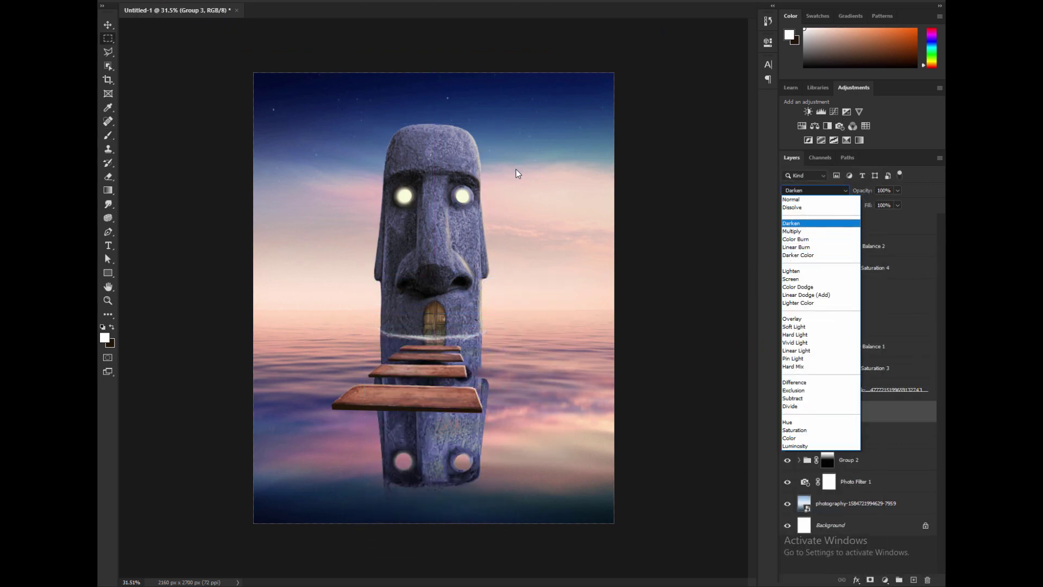
pyautogui.click(804, 223)
pyautogui.click(897, 191)
pyautogui.moveTo(897, 205); pyautogui.dragTo(869, 205)
# Step: Squash the reflection vertically and fade out its lower part with a gradient on a new layer mask
pyautogui.rightClick(481, 295)
pyautogui.click(514, 441)
pyautogui.moveTo(433, 533); pyautogui.dragTo(428, 351)
pyautogui.press('Return')
pyautogui.click(871, 579)
pyautogui.press('g')
pyautogui.scroll(6, 431, 324)
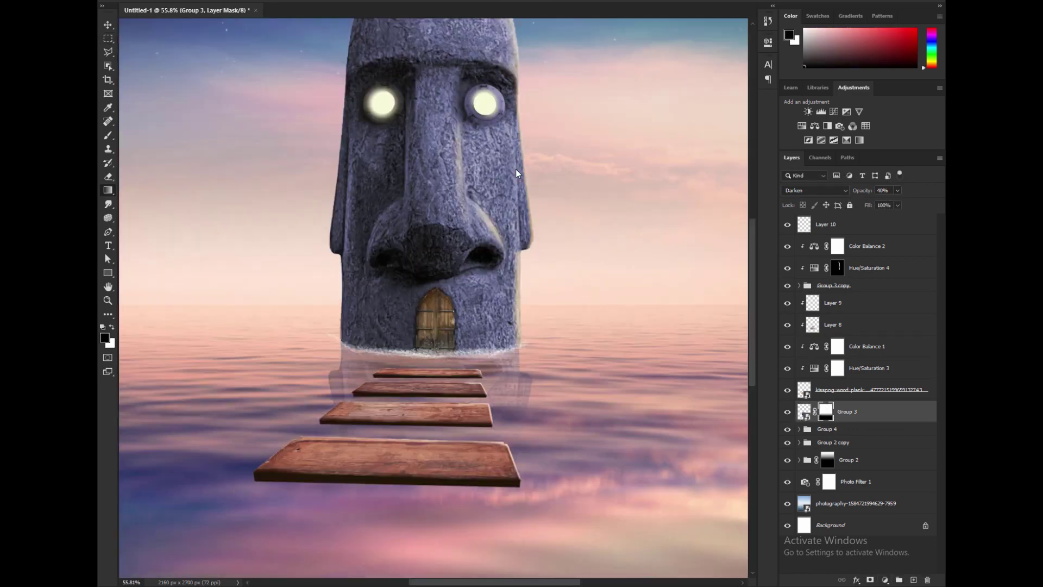
pyautogui.scroll(-5, 431, 324)
# Step: Apply a Motion Blur filter to the head's reflection smart object
pyautogui.click(804, 411)
pyautogui.click(244, 1)
pyautogui.moveTo(249, 98)
pyautogui.click(402, 158)
pyautogui.click(584, 112)
pyautogui.scroll(5, 440, 322)
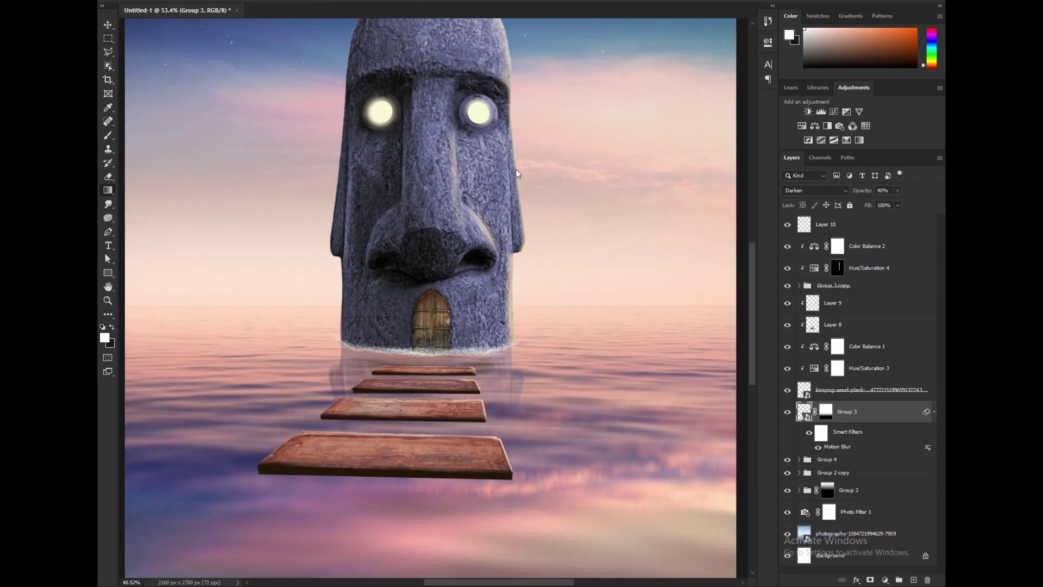
pyautogui.scroll(-3, 449, 269)
# Step: Add a mask to the splash foam layer and brush away the foam over the bottom of the door
pyautogui.scroll(5, 448, 269)
pyautogui.click(826, 224)
pyautogui.click(898, 190)
pyautogui.moveTo(871, 202); pyautogui.dragTo(900, 203)
pyautogui.click(871, 580)
pyautogui.press('b')
pyautogui.rightClick(462, 380)
pyautogui.moveTo(348, 432)
pyautogui.mouseDown()
pyautogui.moveTo(504, 425)
pyautogui.moveTo(331, 426)
pyautogui.moveTo(426, 427)
pyautogui.mouseUp()
pyautogui.press('x')
pyautogui.press('x')
pyautogui.press('x')
pyautogui.moveTo(387, 430); pyautogui.dragTo(426, 431)
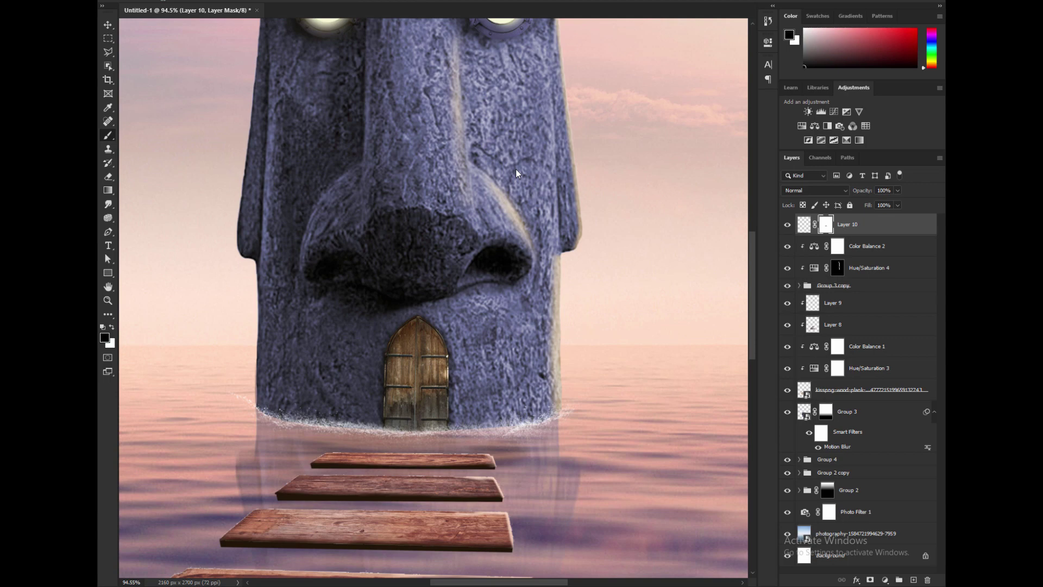
pyautogui.press('x')
pyautogui.scroll(-5, 516, 173)
pyautogui.scroll(1, 516, 173)
pyautogui.press('m')
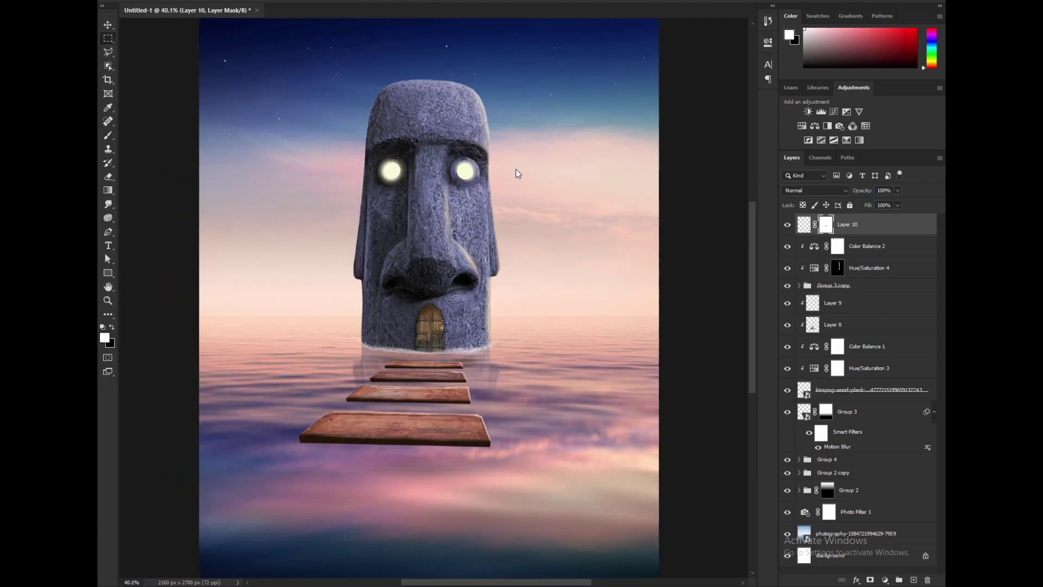
# Step: Create a new layer above the splash foam and select the Painting Brush 02 brush at 72 px
pyautogui.scroll(5, 389, 458)
pyautogui.click(913, 580)
pyautogui.rightClick(445, 353)
pyautogui.press('Escape')
pyautogui.press('b')
pyautogui.rightClick(398, 284)
pyautogui.scroll(10, 510, 450)
pyautogui.click(542, 443)
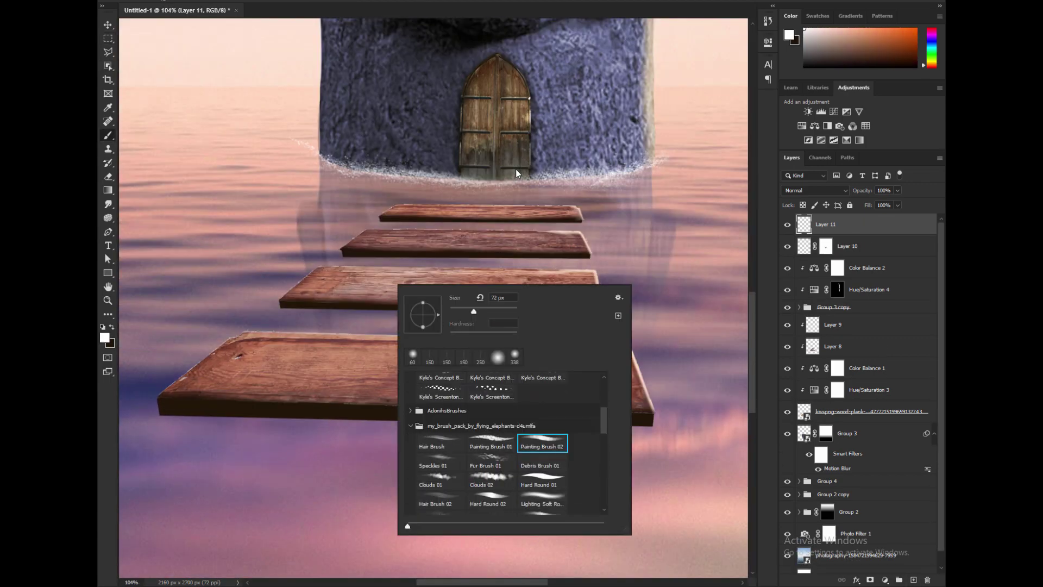
# Step: Try painting white water-foam strokes along the front edges of the wood planks
pyautogui.moveTo(150, 422); pyautogui.dragTo(196, 423)
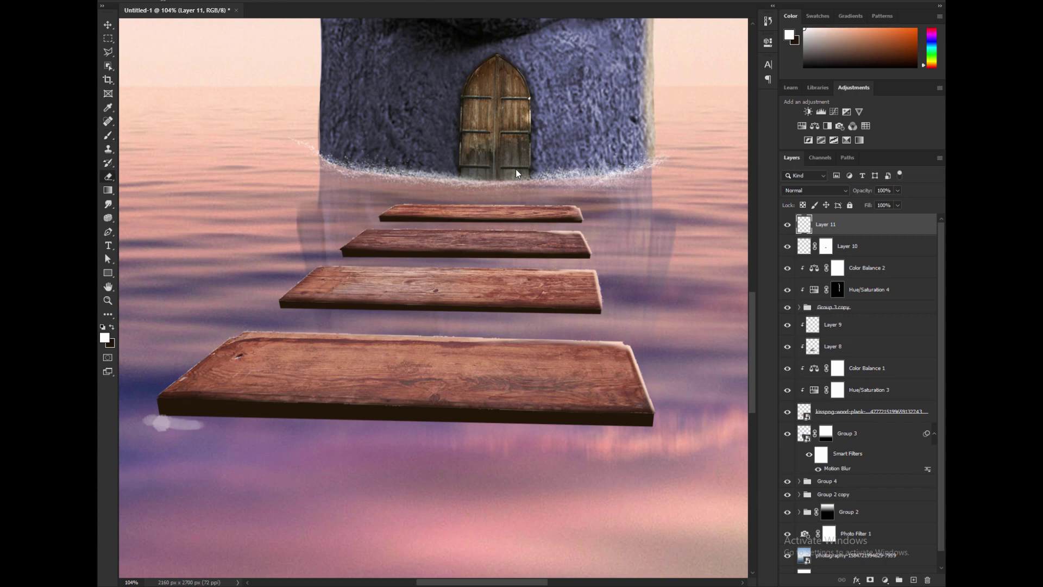
pyautogui.hotkey('ctrl', 'z')
pyautogui.press('b')
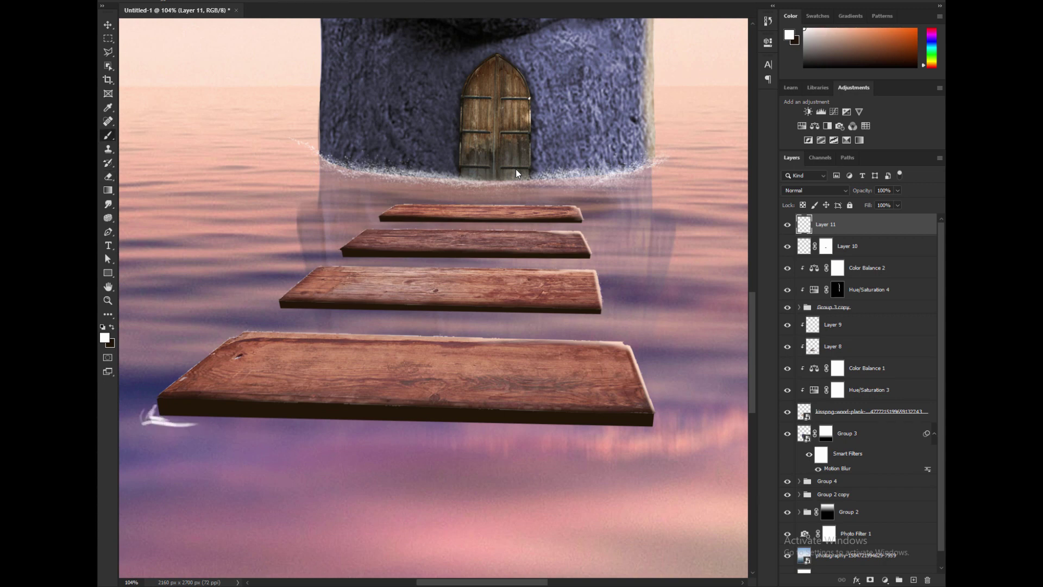
pyautogui.moveTo(210, 425); pyautogui.dragTo(376, 427)
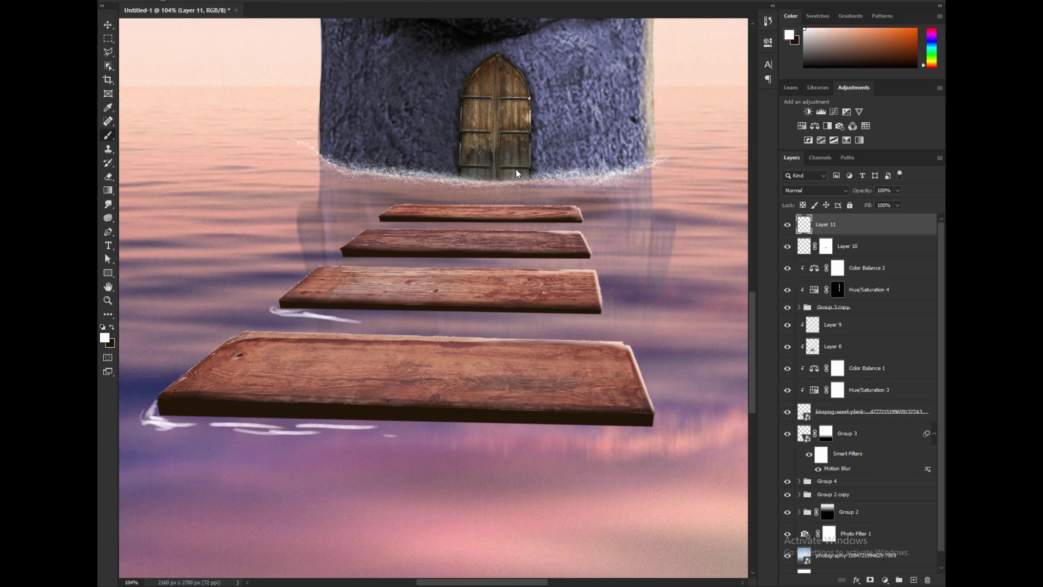
pyautogui.moveTo(334, 255); pyautogui.dragTo(377, 261)
# Step: Try blending the plank foam layer in Overlay mode at 41% opacity
pyautogui.scroll(-4, 521, 256)
pyautogui.click(815, 190)
pyautogui.click(796, 313)
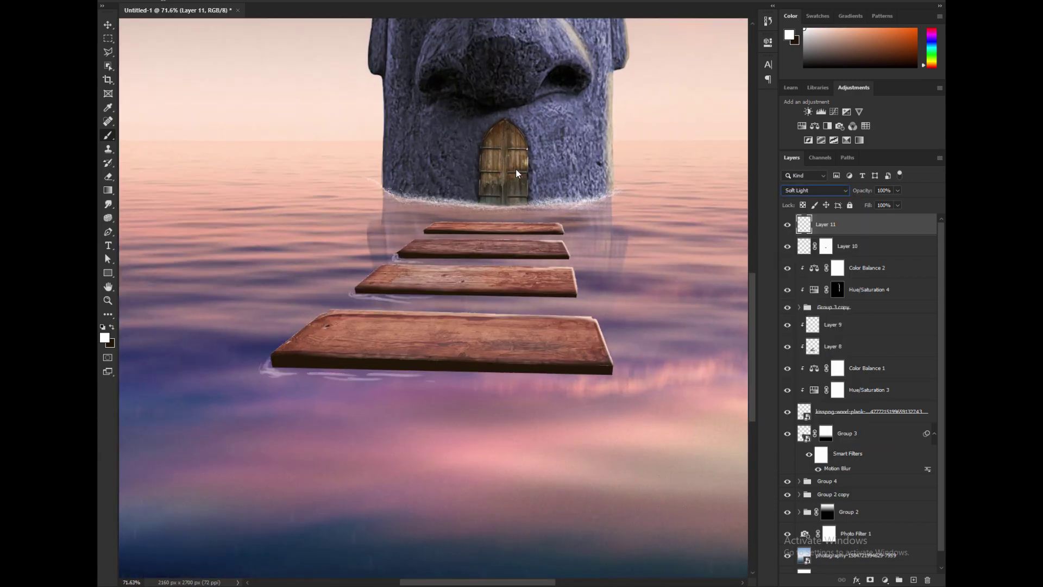
pyautogui.click(897, 191)
pyautogui.moveTo(901, 203); pyautogui.dragTo(869, 202)
pyautogui.scroll(-5, 382, 413)
pyautogui.scroll(9, 367, 407)
pyautogui.press('m')
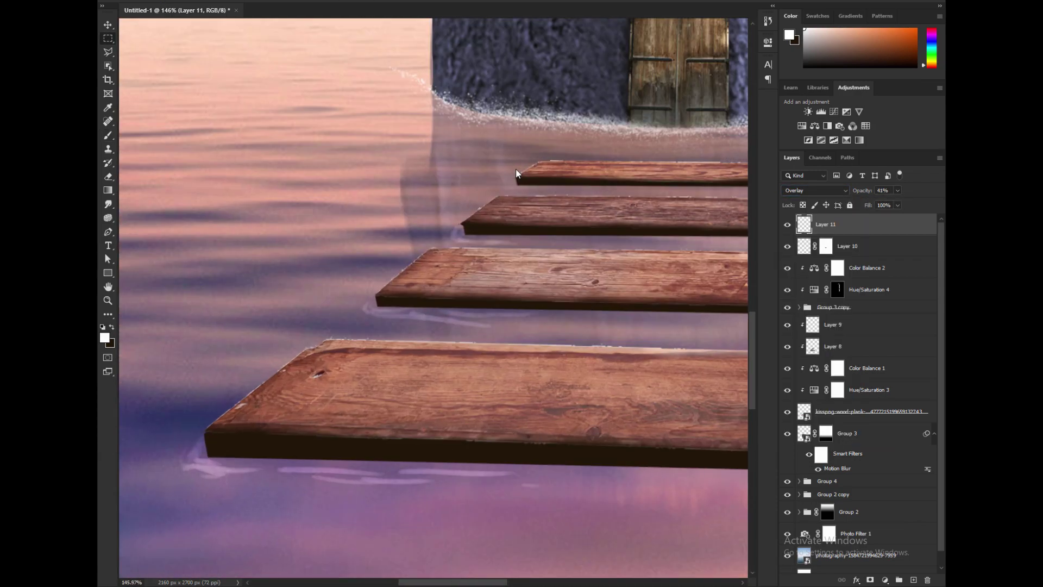
pyautogui.scroll(-6, 516, 174)
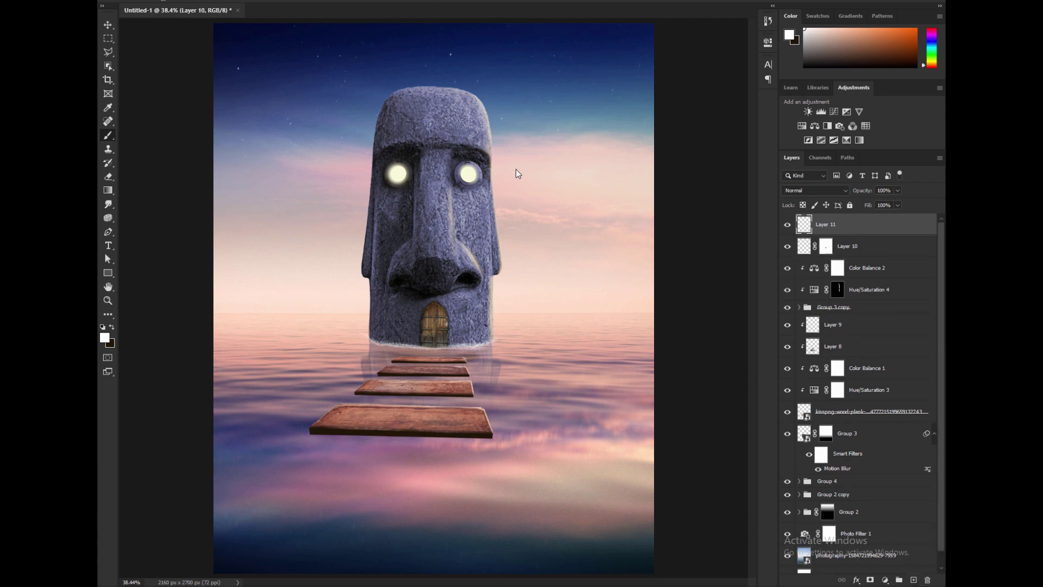
# Step: Paint fresh white foam strokes on Layer 11 along the front edges of the planks, undoing the rough first strokes
pyautogui.rightClick(502, 338)
pyautogui.scroll(1, 614, 489)
pyautogui.press('Escape')
pyautogui.scroll(3, 370, 454)
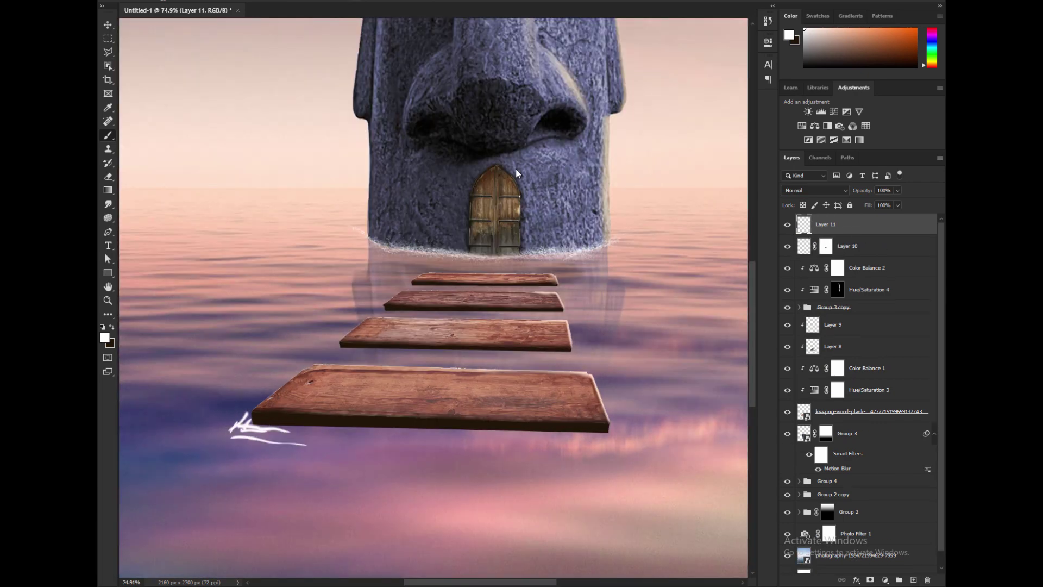
pyautogui.hotkey('ctrl', 'z')
pyautogui.press('e')
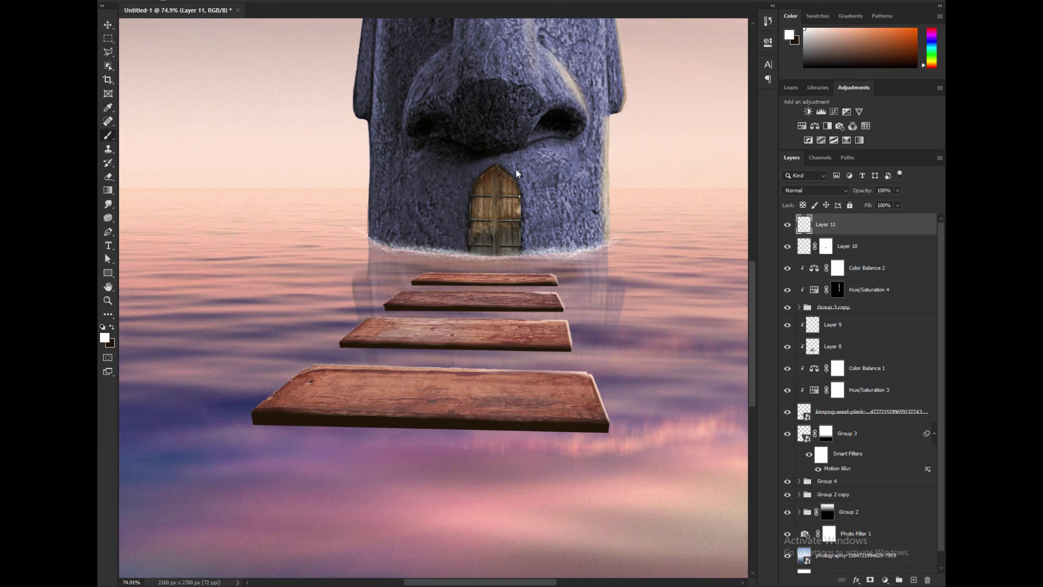
pyautogui.moveTo(342, 436); pyautogui.dragTo(487, 442)
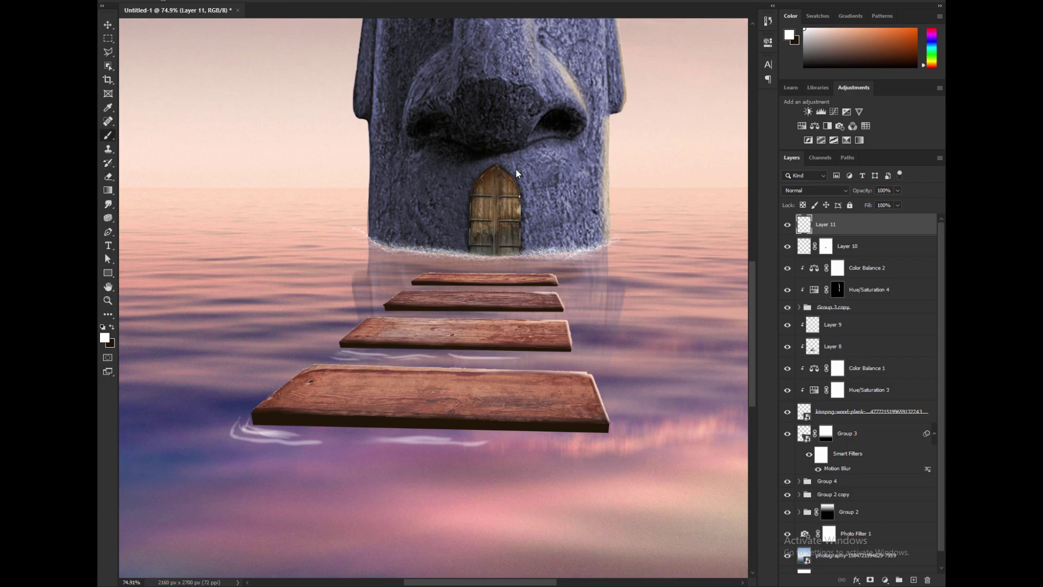
pyautogui.press('e')
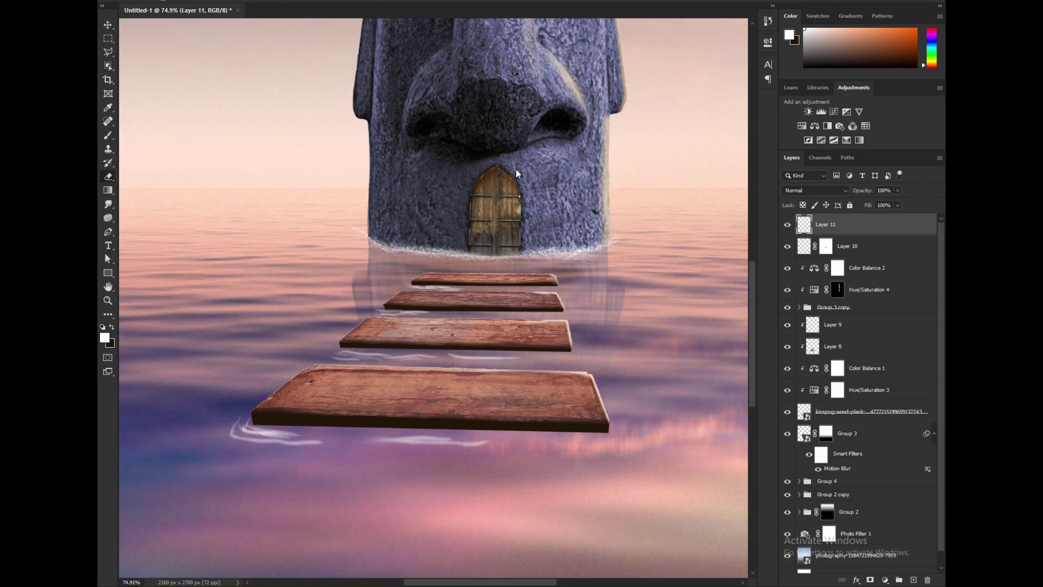
# Step: Paint curved foam ripples around the base of the head and sample a pale peach as the foreground color
pyautogui.hotkey('ctrl', '0')
pyautogui.scroll(7, 516, 169)
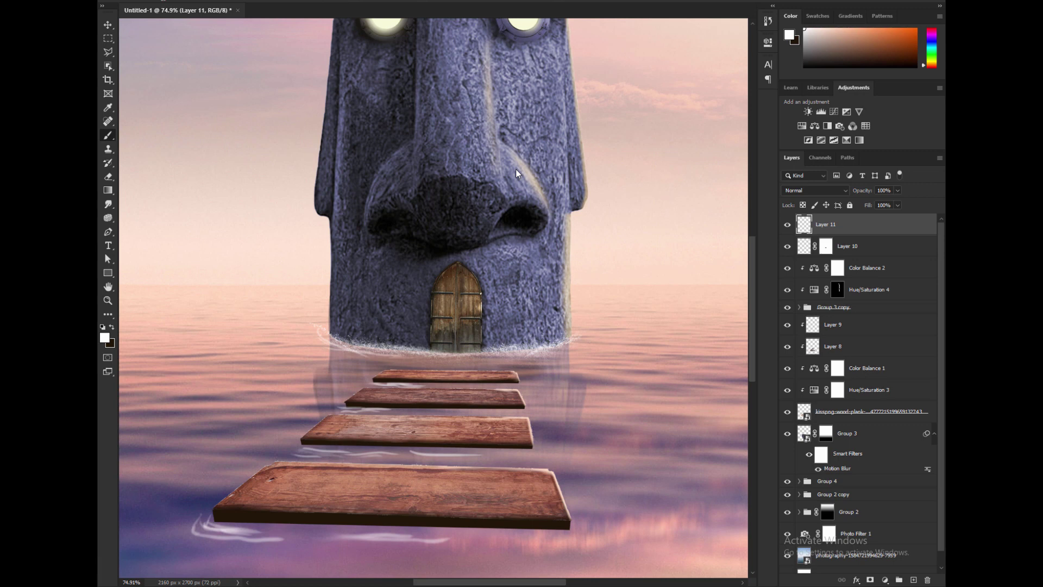
pyautogui.keyDown('alt'); pyautogui.click(516, 169); pyautogui.keyUp('alt')
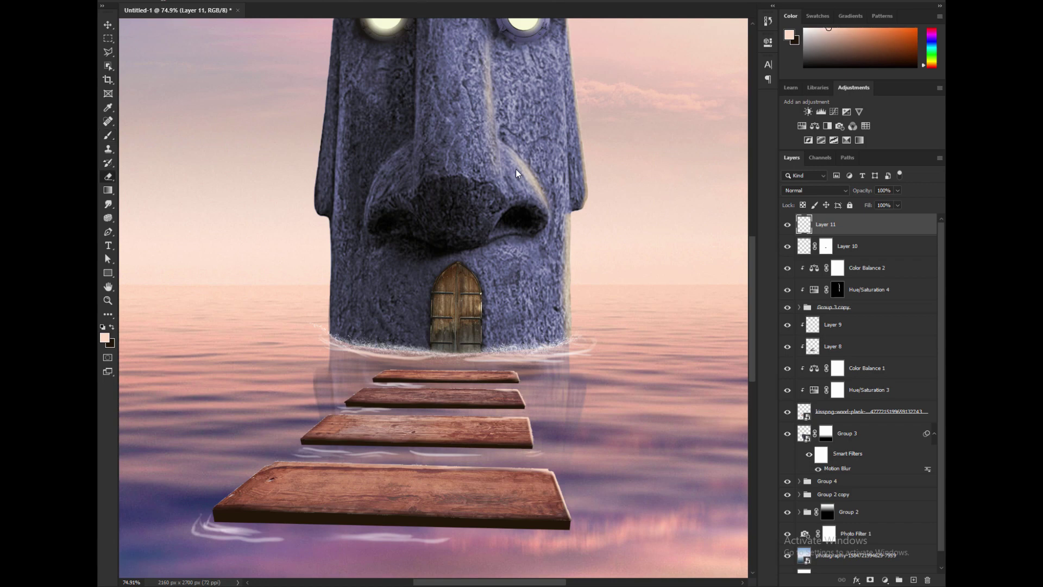
# Step: Add pale peach foam strokes beside the planks and erase the excess to soften them
pyautogui.hotkey('ctrl', '0')
pyautogui.scroll(3, 516, 169)
pyautogui.press('b')
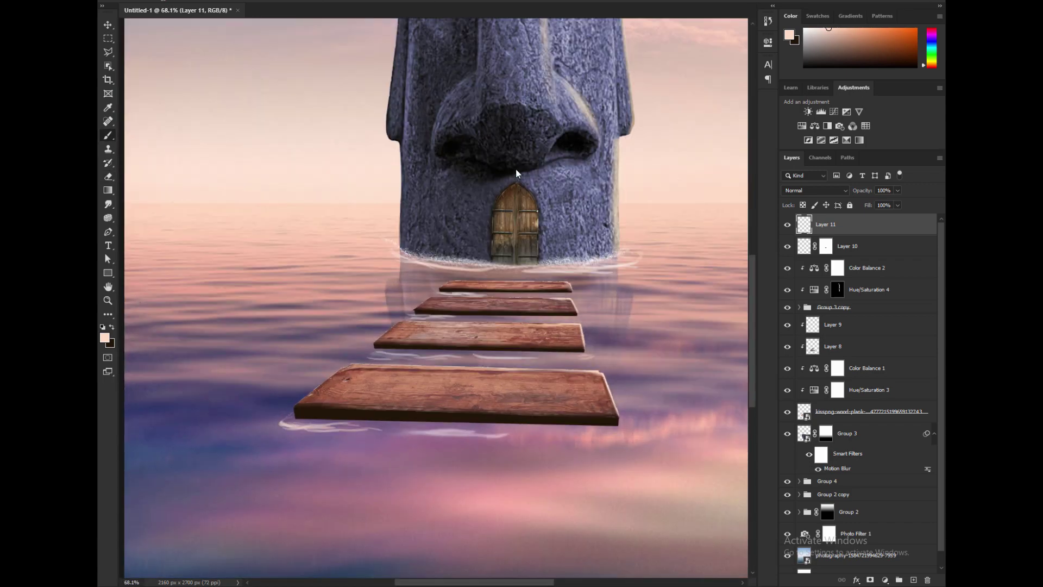
pyautogui.press('e')
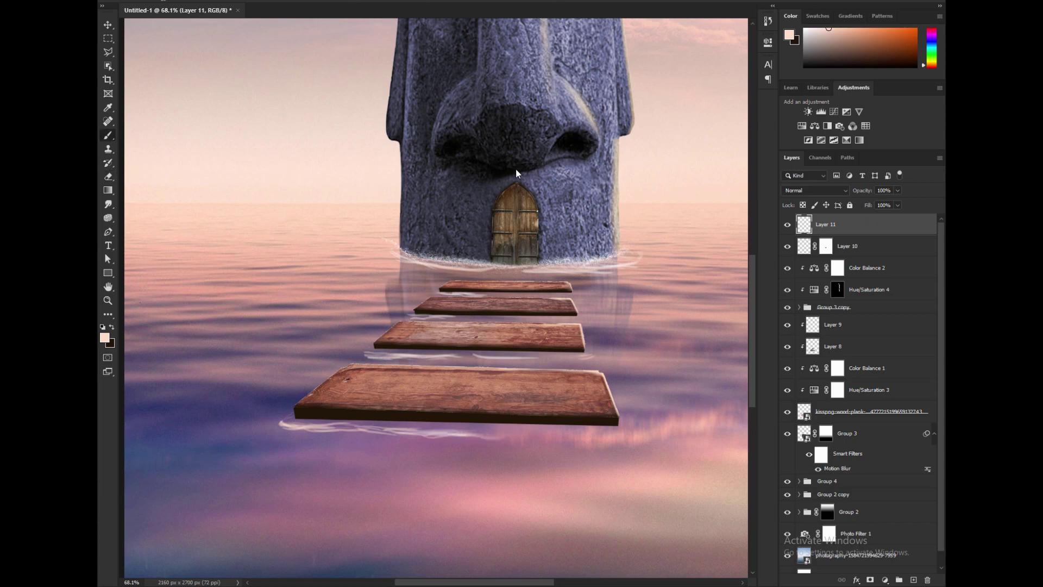
pyautogui.scroll(1, 516, 168)
pyautogui.hotkey('ctrl', '0')
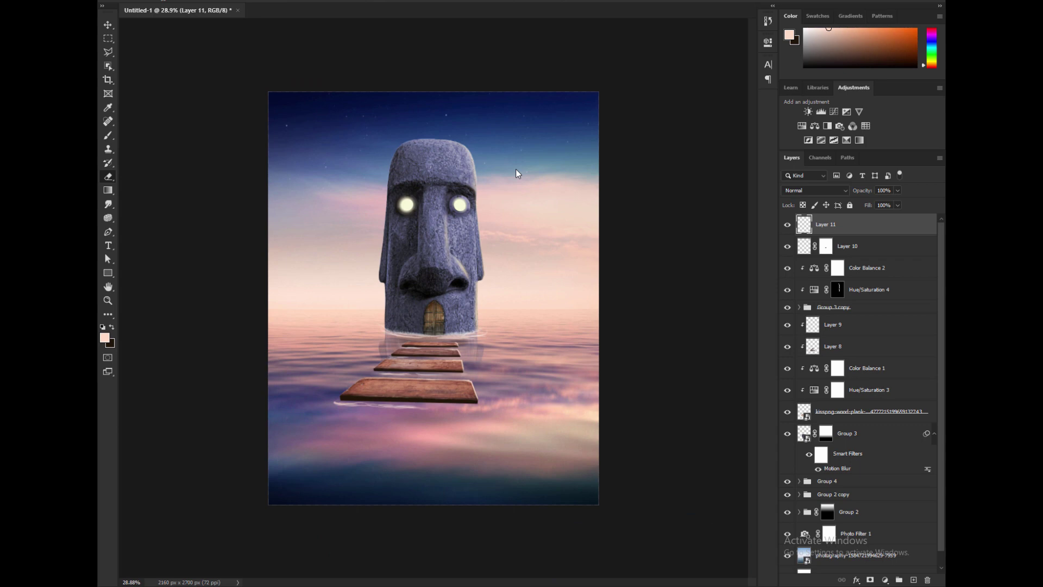
# Step: Place the fishing boat image in the composite and scale and position it in the lower-right foreground
pyautogui.scroll(1, 517, 168)
pyautogui.moveTo(445, 287); pyautogui.dragTo(565, 189)
pyautogui.moveTo(540, 240)
pyautogui.mouseDown()
pyautogui.moveTo(581, 380)
pyautogui.moveTo(551, 402)
pyautogui.moveTo(570, 361)
pyautogui.moveTo(559, 368)
pyautogui.mouseUp()
pyautogui.press('Return')
pyautogui.press('e')
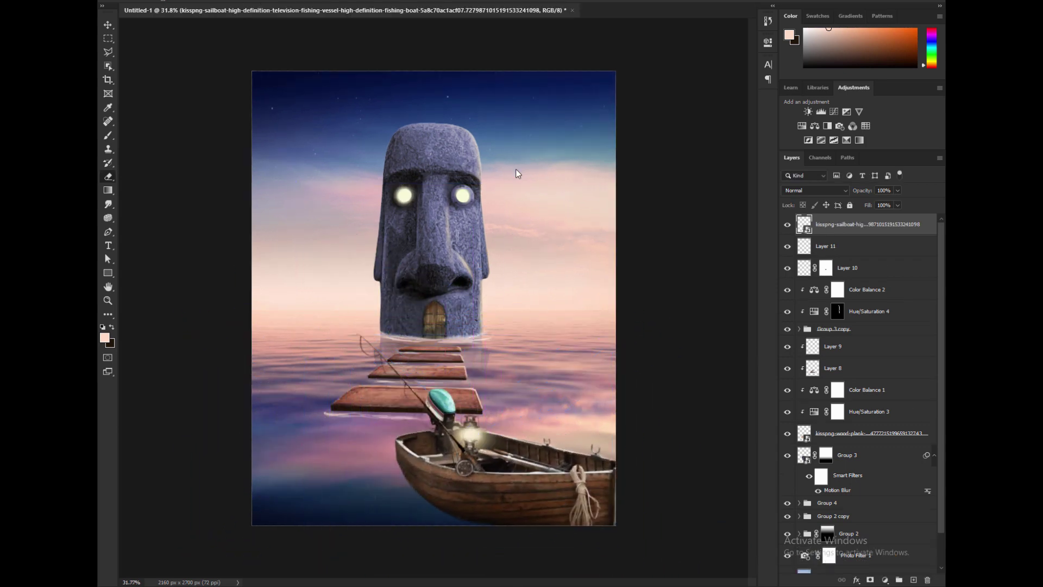
# Step: Duplicate the boat layer and turn the lower copy upside down for use as a water reflection
pyautogui.scroll(-2, 516, 173)
pyautogui.scroll(2, 516, 173)
pyautogui.hotkey('ctrl', 'j')
pyautogui.hotkey('ctrl', 't')
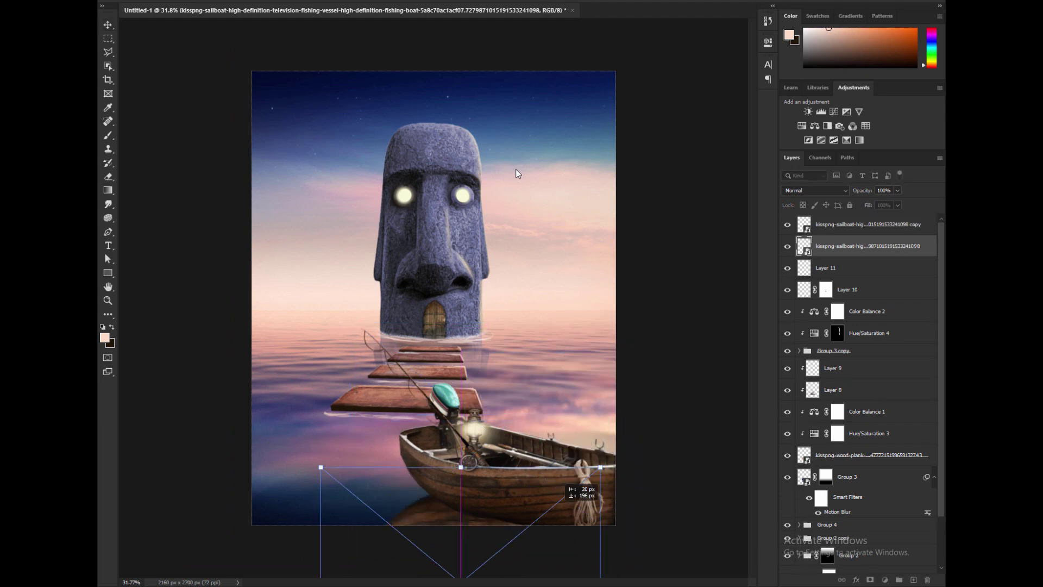
pyautogui.moveTo(557, 562); pyautogui.dragTo(487, 456)
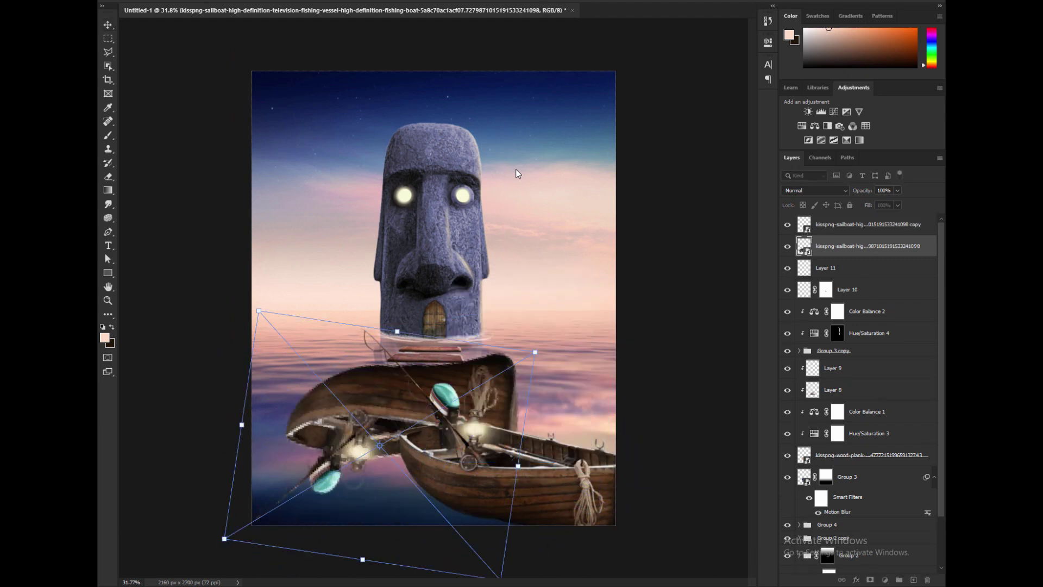
pyautogui.moveTo(548, 349); pyautogui.dragTo(539, 332)
pyautogui.moveTo(381, 478); pyautogui.dragTo(387, 493)
# Step: Flip and rotate the upside-down boat copy and fit it beneath the boat's hull as a reflection
pyautogui.rightClick(435, 462)
pyautogui.click(489, 564)
pyautogui.moveTo(532, 331); pyautogui.dragTo(576, 408)
pyautogui.moveTo(391, 462); pyautogui.dragTo(487, 549)
pyautogui.moveTo(662, 500); pyautogui.dragTo(649, 532)
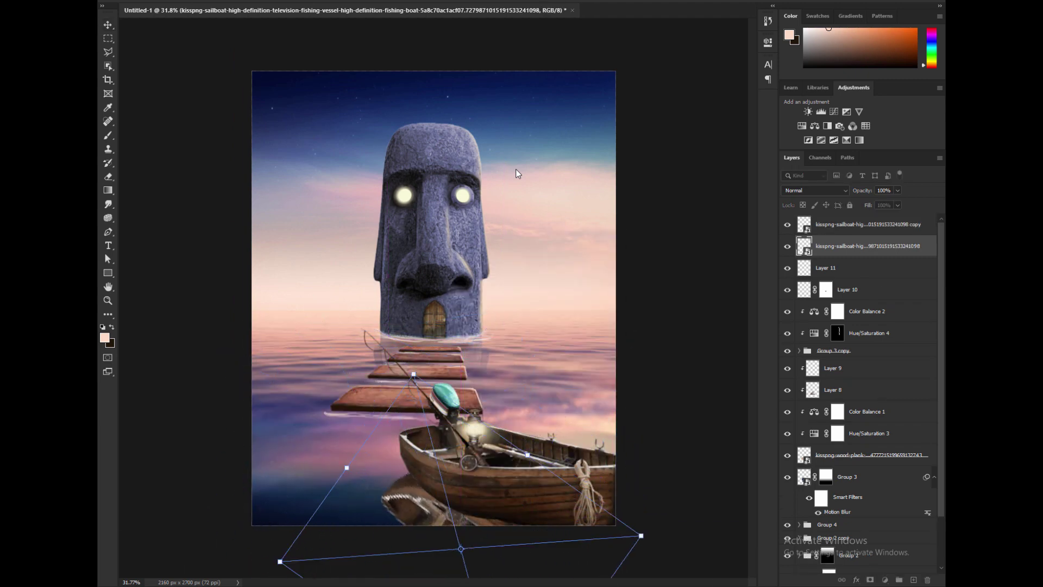
pyautogui.scroll(-4, 516, 169)
pyautogui.moveTo(405, 534); pyautogui.dragTo(330, 547)
pyautogui.moveTo(416, 457); pyautogui.dragTo(407, 464)
pyautogui.press('Return')
pyautogui.scroll(3, 516, 170)
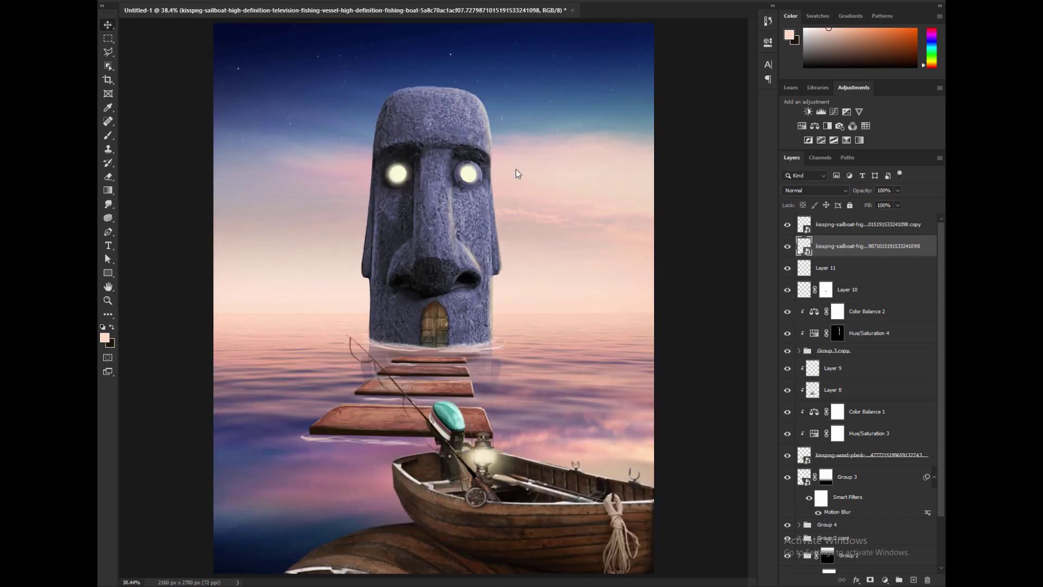
# Step: Set the boat reflection's blend mode to Overlay with 62% opacity
pyautogui.scroll(-1, 516, 169)
pyautogui.click(815, 191)
pyautogui.click(793, 319)
pyautogui.moveTo(862, 191); pyautogui.dragTo(848, 191)
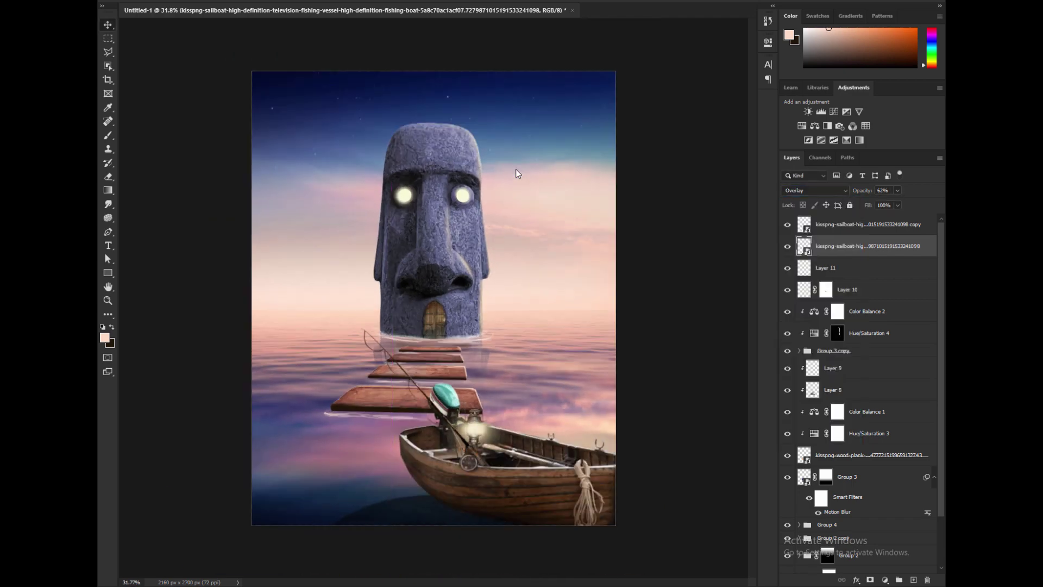
# Step: Apply a Motion Blur filter to the boat reflection and nudge it into place under the hull
pyautogui.scroll(-1, 517, 170)
pyautogui.scroll(1, 516, 170)
pyautogui.click(242, 1)
pyautogui.click(266, 3)
pyautogui.click(571, 117)
pyautogui.moveTo(459, 496); pyautogui.dragTo(473, 495)
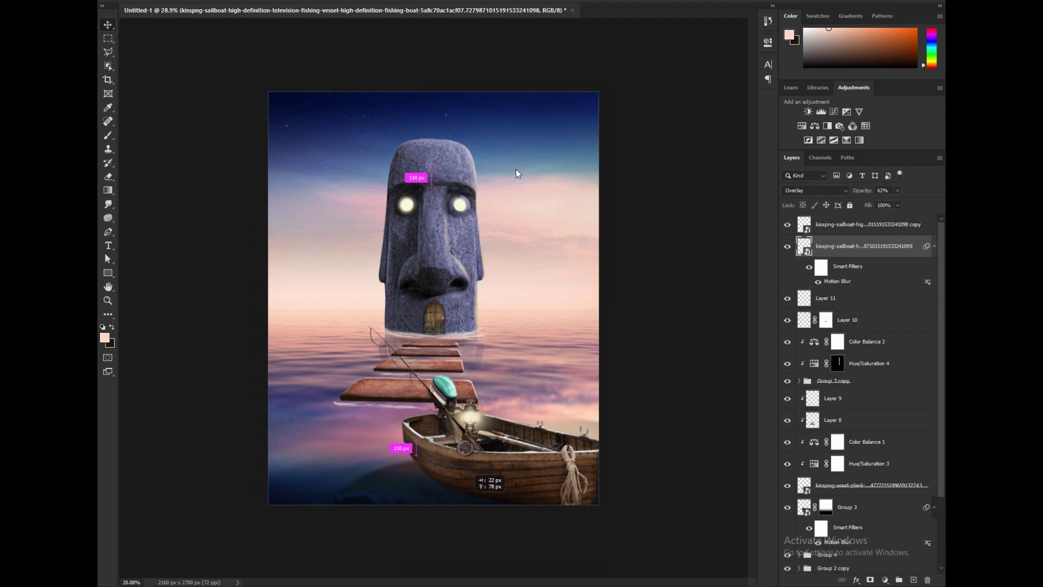
pyautogui.scroll(1, 516, 169)
pyautogui.moveTo(422, 532); pyautogui.dragTo(440, 532)
# Step: Group the boat layers and clip a Color Balance adjustment to the group with midtones red +20 and blue -20
pyautogui.hotkey('alt', ']')
pyautogui.scroll(-1, 517, 173)
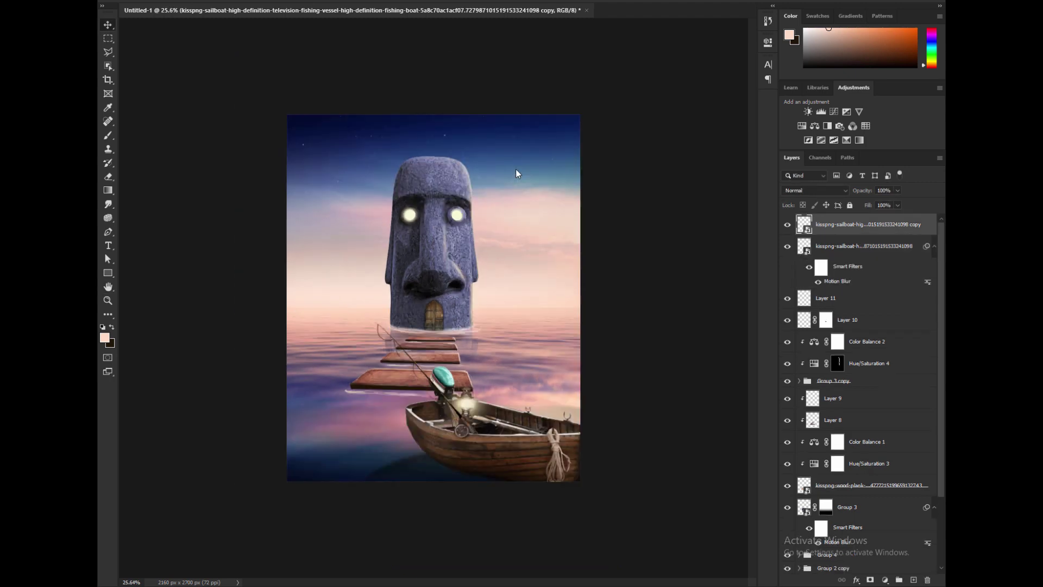
pyautogui.hotkey('ctrl', 'g')
pyautogui.click(814, 126)
pyautogui.scroll(1, 516, 168)
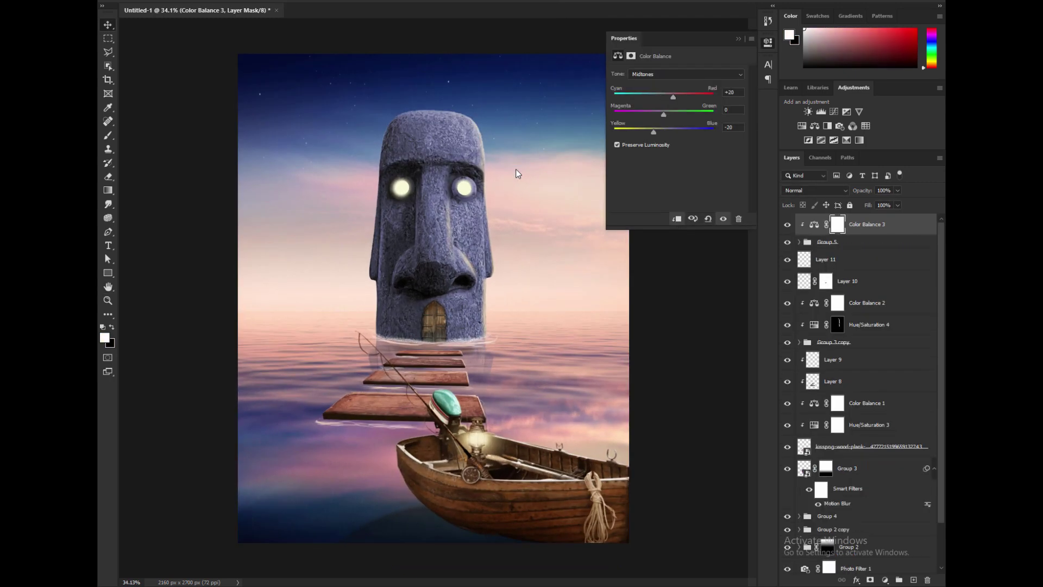
# Step: Add an Exposure adjustment of -1.83 clipped to the upright boat layer inside the group
pyautogui.scroll(-1, 516, 169)
pyautogui.hotkey('alt', '[')
pyautogui.hotkey('alt', '[')
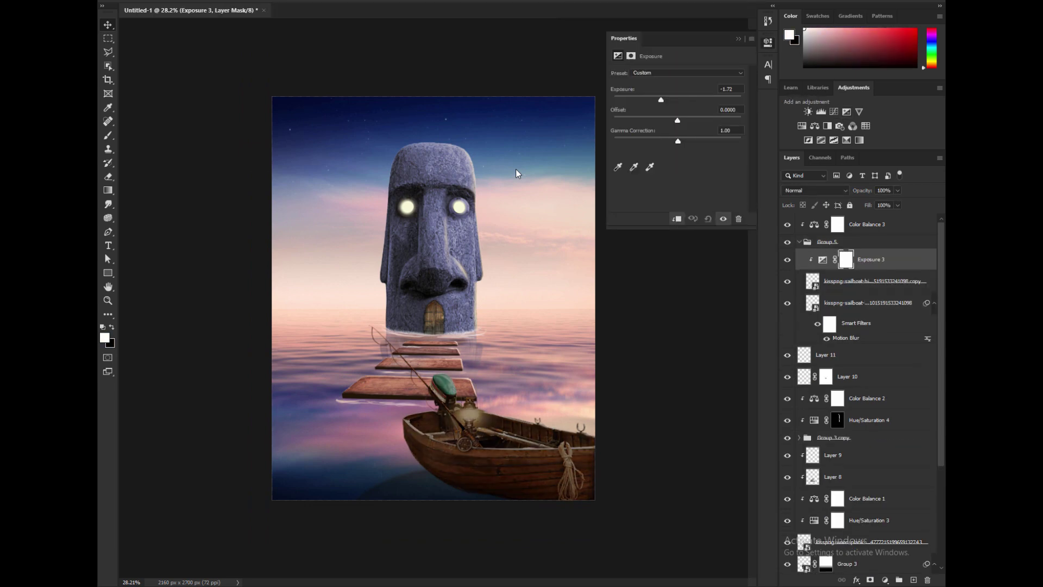
pyautogui.scroll(1, 516, 168)
# Step: Paint black on the Exposure mask over the lantern, motor and boat interior to restore their brightness
pyautogui.press('b')
pyautogui.rightClick(516, 168)
pyautogui.press('Escape')
pyautogui.press('x')
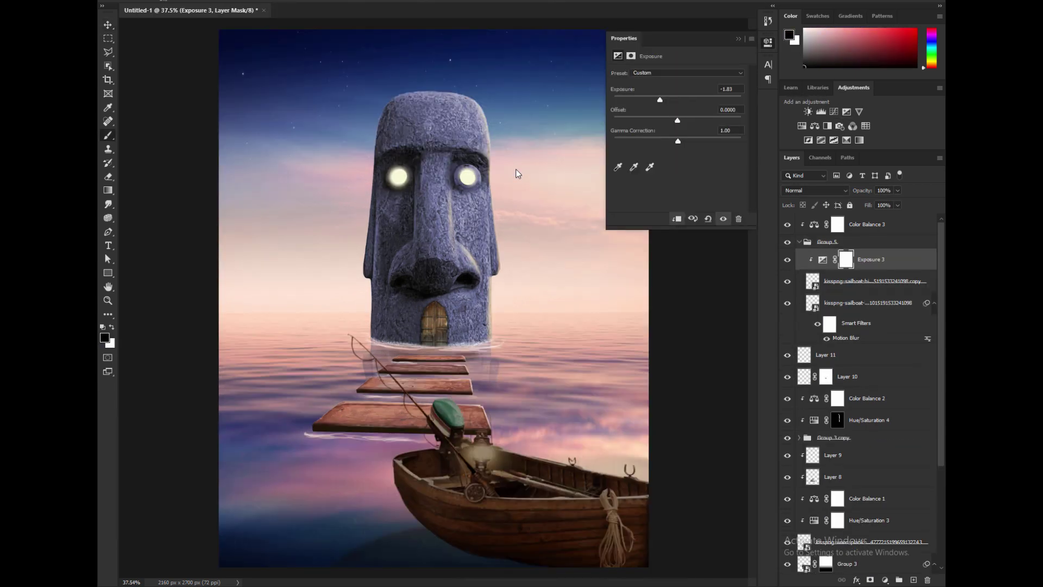
pyautogui.moveTo(488, 451)
pyautogui.mouseDown()
pyautogui.moveTo(641, 481)
pyautogui.moveTo(462, 456)
pyautogui.moveTo(451, 413)
pyautogui.mouseUp()
pyautogui.moveTo(478, 489); pyautogui.dragTo(568, 491)
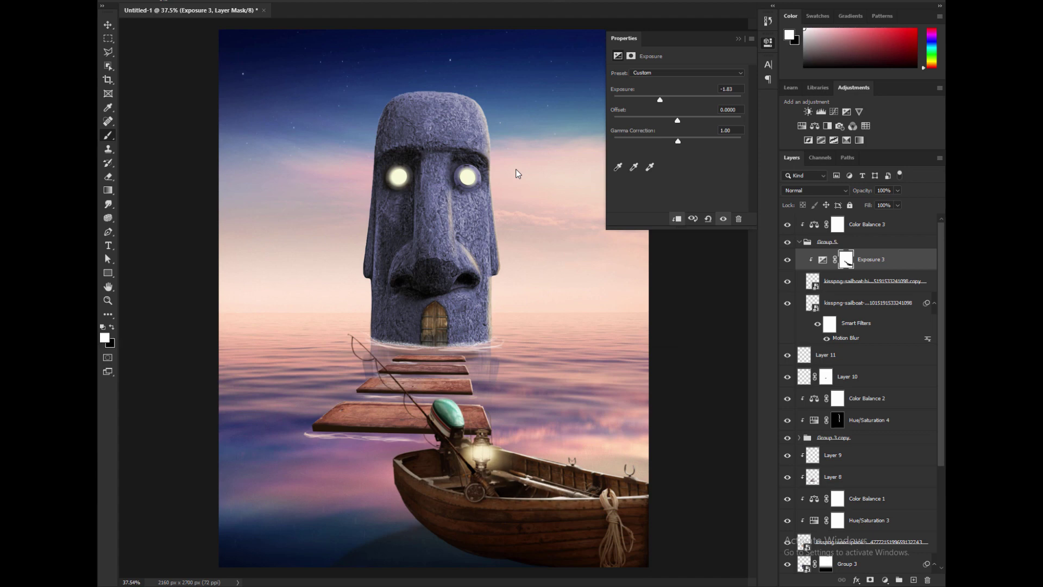
# Step: Refine the Exposure mask around the lantern glow and along the boat's edges with white and black brush strokes
pyautogui.scroll(2, 516, 168)
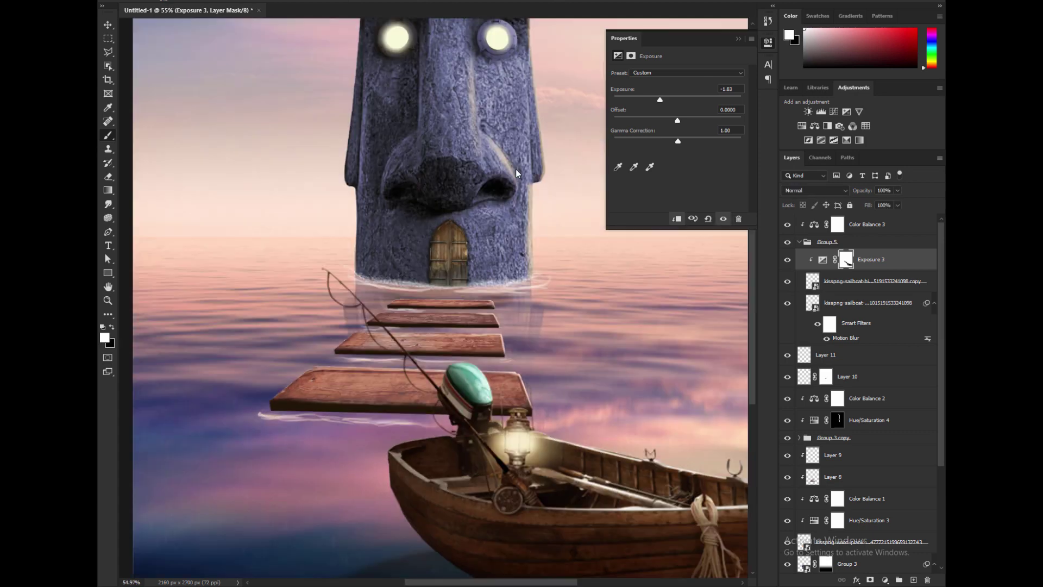
pyautogui.press('x')
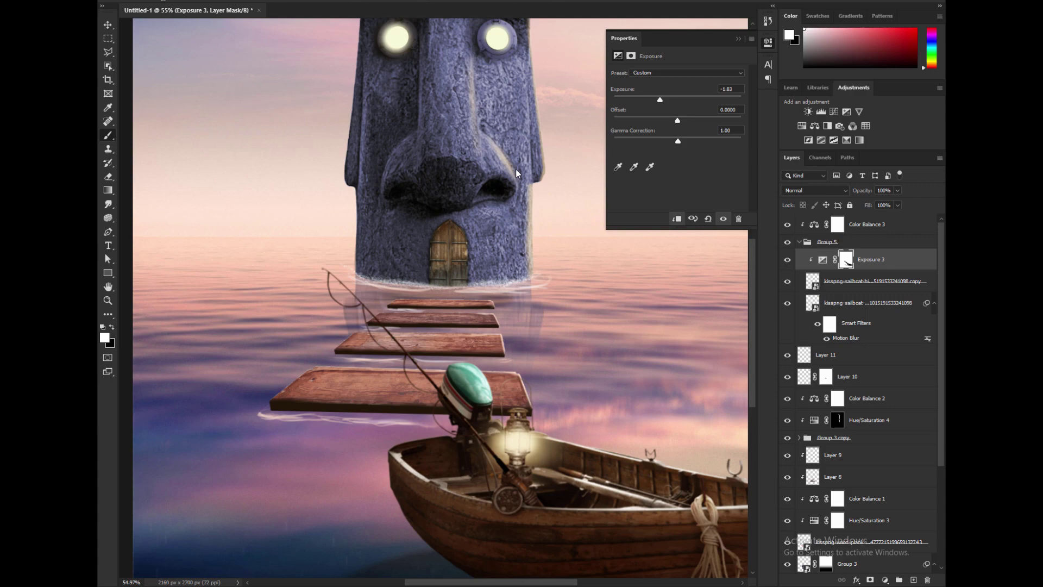
pyautogui.scroll(3, 516, 168)
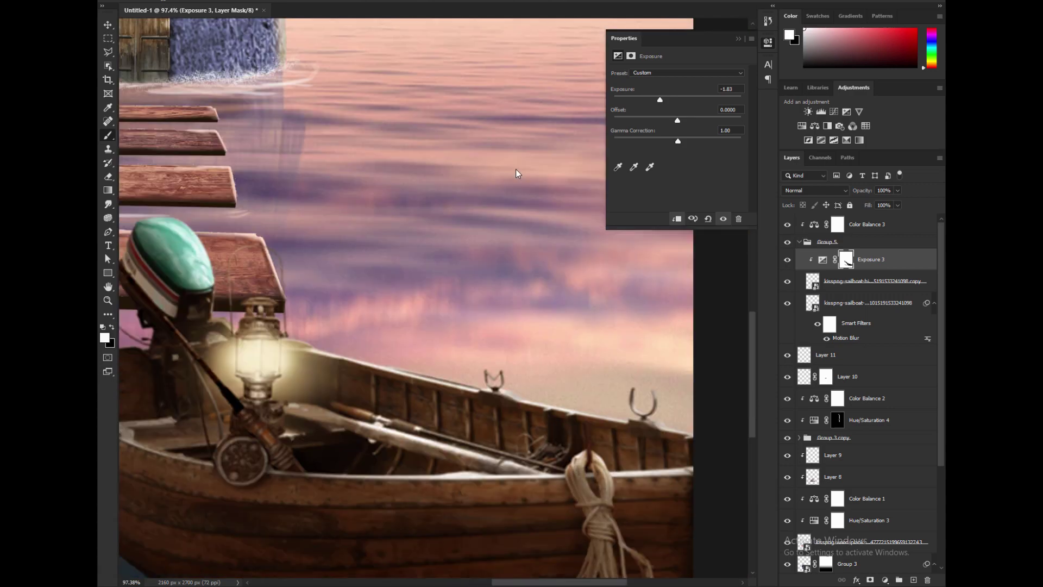
pyautogui.scroll(-3, 516, 173)
pyautogui.keyDown('alt'); pyautogui.click(321, 347); pyautogui.keyUp('alt')
# Step: Smudge the foam strokes on Layer 11 along the planks and erase the excess at the front plank's left corner
pyautogui.scroll(2, 320, 347)
pyautogui.scroll(3, 414, 226)
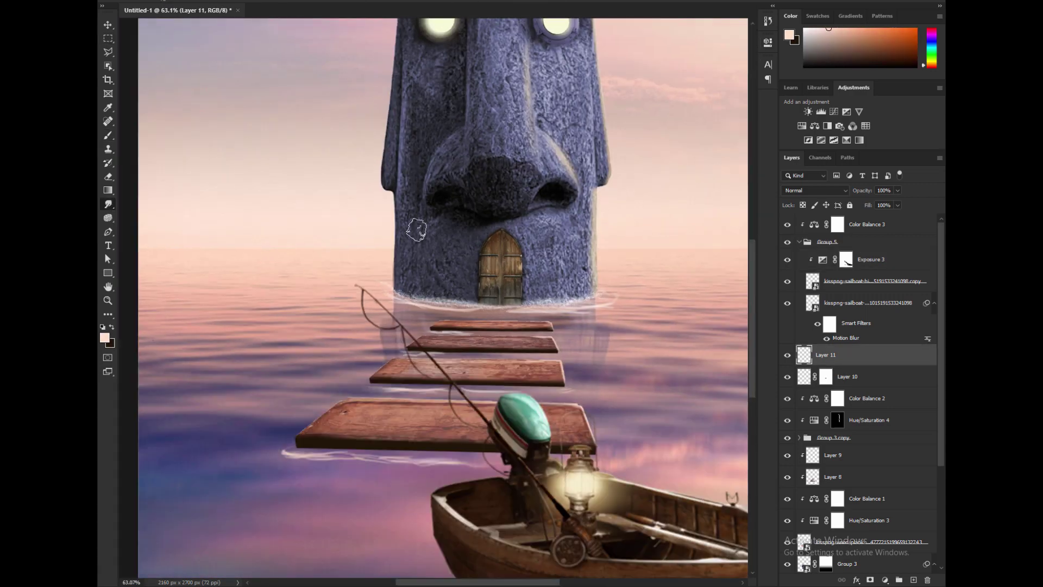
pyautogui.moveTo(182, 467)
pyautogui.mouseDown()
pyautogui.moveTo(316, 484)
pyautogui.moveTo(434, 475)
pyautogui.moveTo(565, 485)
pyautogui.mouseUp()
pyautogui.press('e')
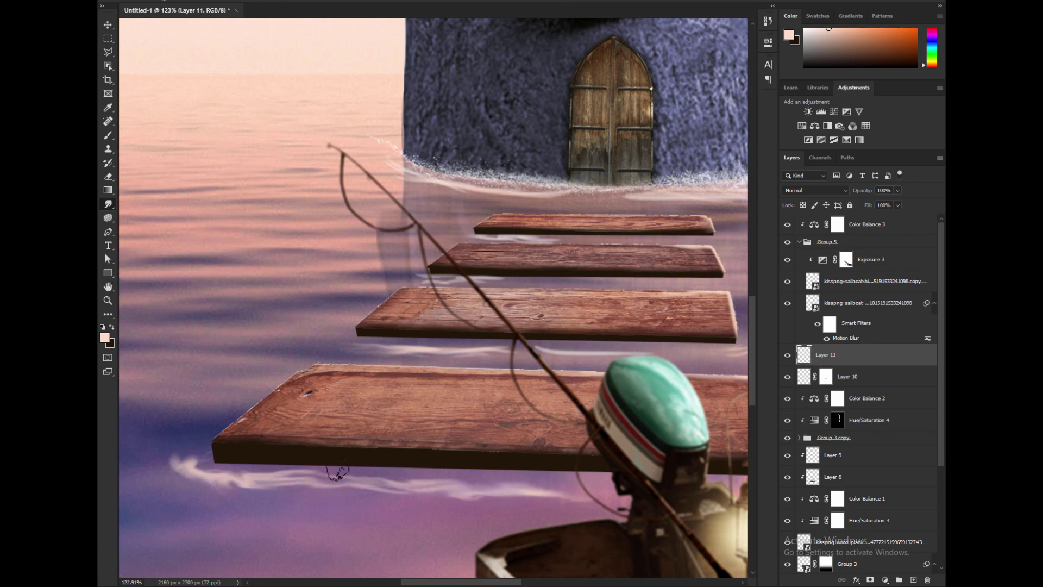
pyautogui.moveTo(198, 435)
pyautogui.mouseDown()
pyautogui.moveTo(188, 468)
pyautogui.moveTo(244, 470)
pyautogui.mouseUp()
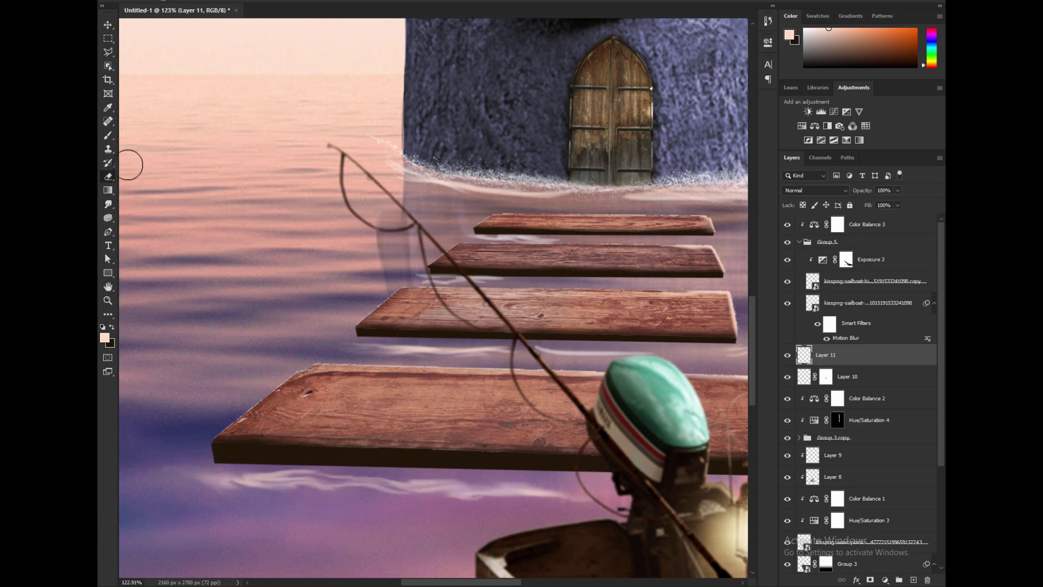
pyautogui.moveTo(349, 352); pyautogui.dragTo(677, 341)
pyautogui.moveTo(491, 356); pyautogui.dragTo(353, 337)
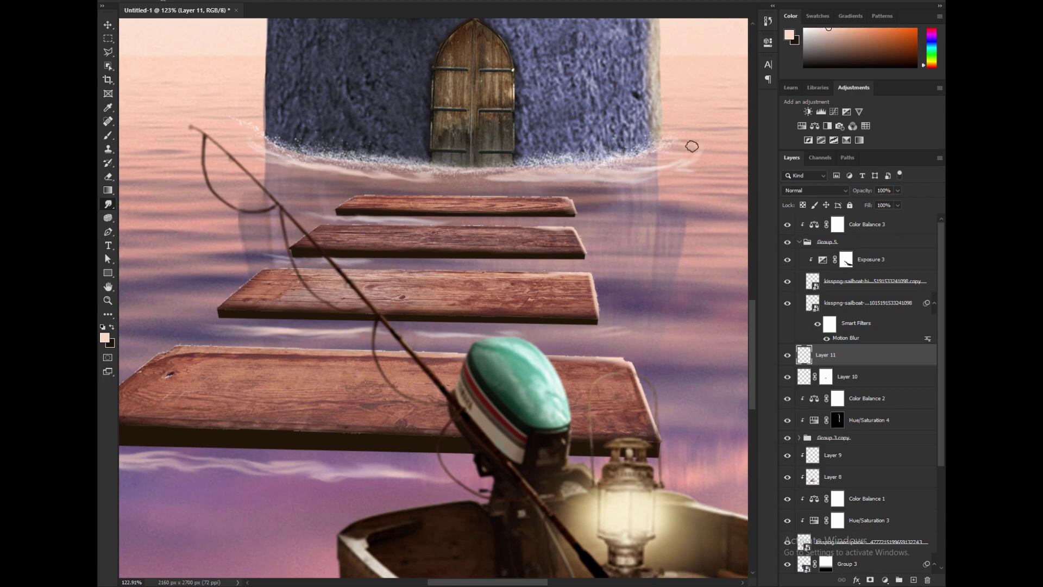
# Step: Examine the foam along the planks and the statue's base, including the front plank's left corner
pyautogui.scroll(-10, 691, 146)
pyautogui.scroll(9, 246, 435)
pyautogui.scroll(-8, 379, 404)
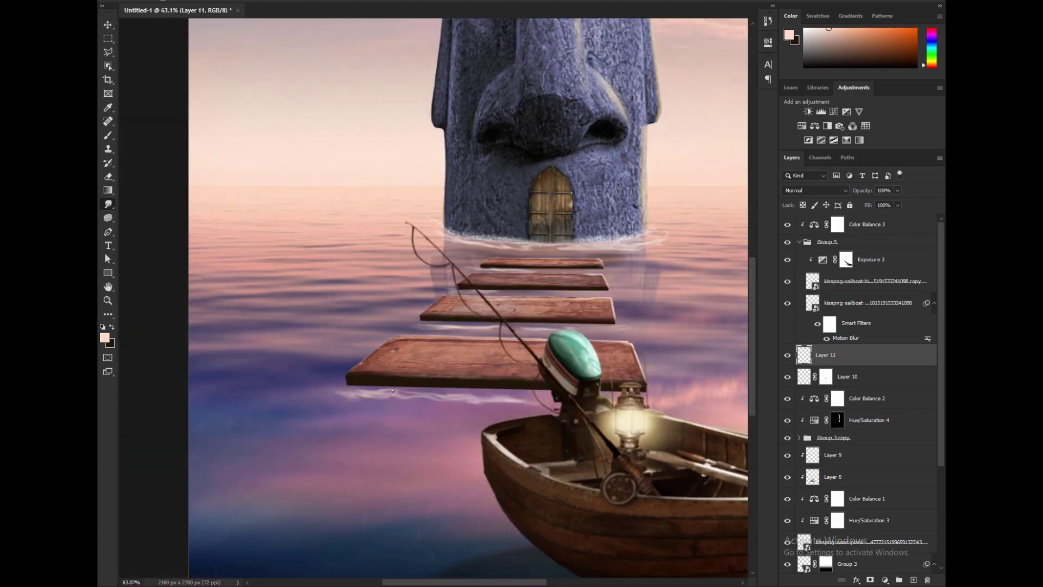
pyautogui.scroll(7, 407, 381)
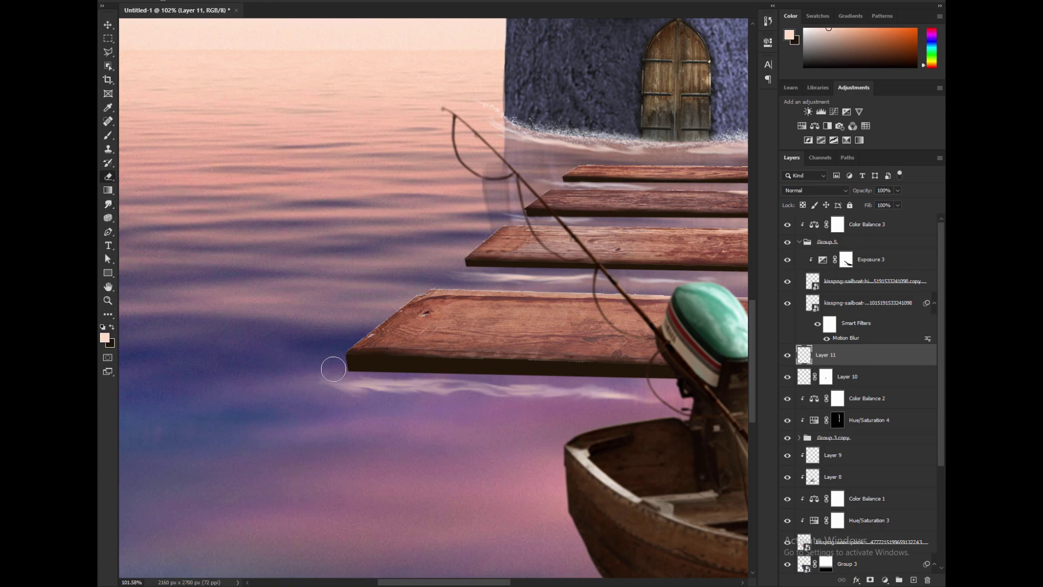
pyautogui.scroll(-8, 585, 326)
pyautogui.scroll(9, 486, 344)
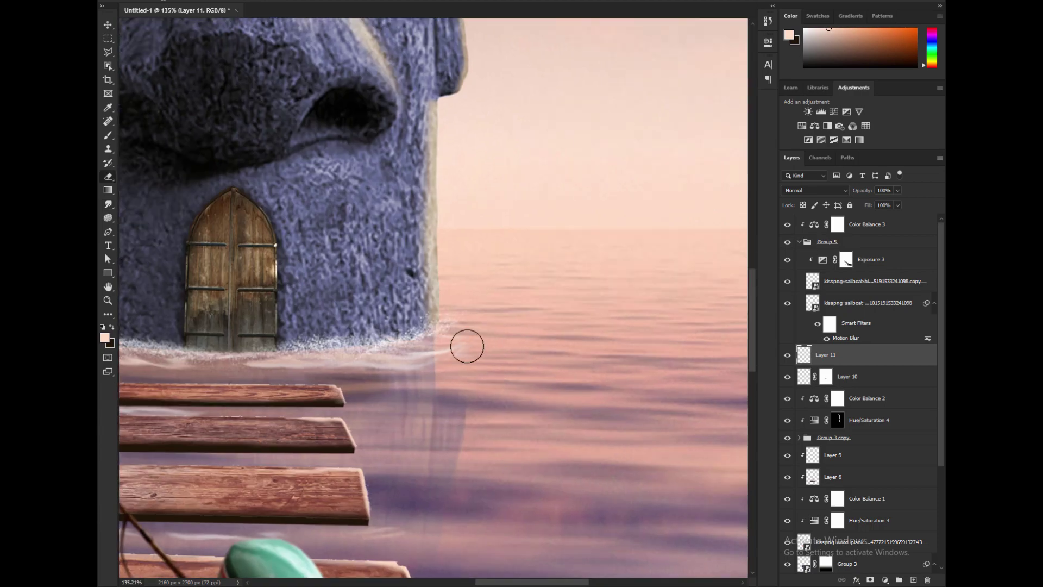
pyautogui.scroll(-8, 467, 346)
# Step: On a new layer above Layer 11, paint a shadow along the front plank's lower edge with a sampled dark blue
pyautogui.click(913, 580)
pyautogui.press('b')
pyautogui.scroll(5, 344, 447)
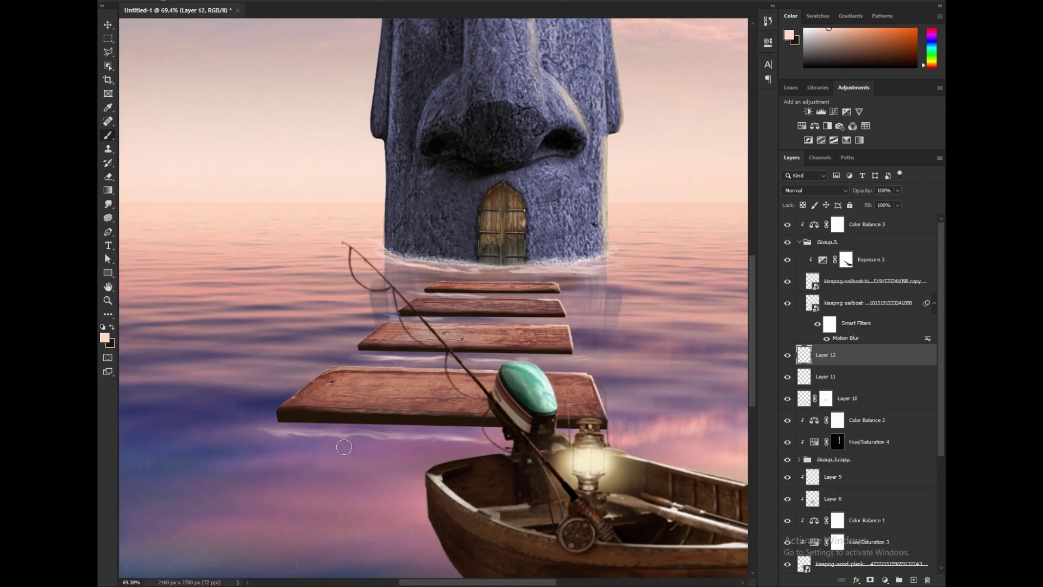
pyautogui.scroll(2, 344, 447)
pyautogui.keyDown('alt'); pyautogui.click(348, 429); pyautogui.keyUp('alt')
pyautogui.moveTo(446, 418); pyautogui.dragTo(294, 415)
# Step: Set the plank shadow layer to Multiply blending at 60% opacity
pyautogui.click(815, 190)
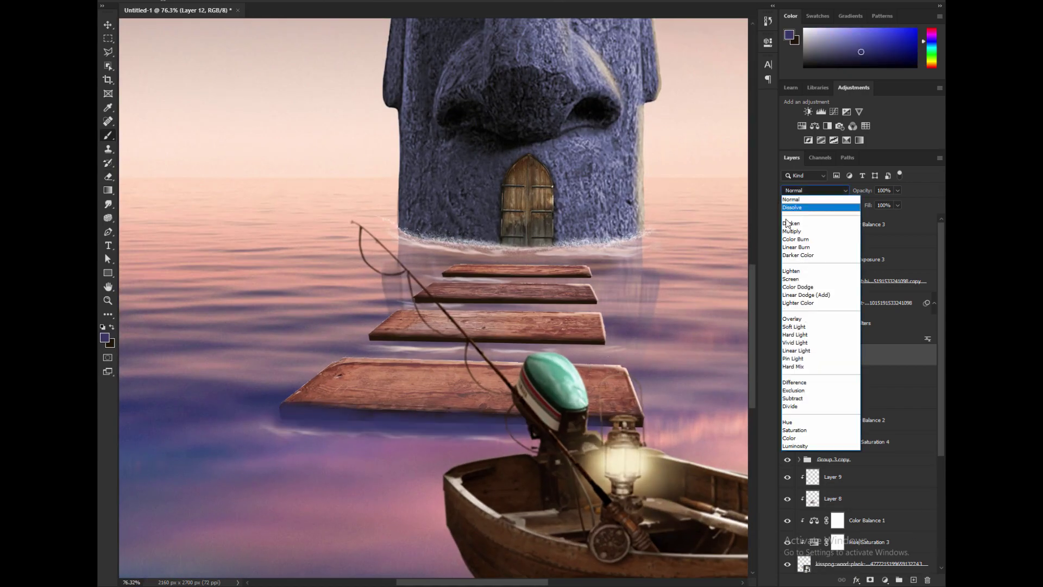
pyautogui.click(792, 231)
pyautogui.press('6')
# Step: Paint a blue shadow along the statue's waterline and erase the spill over the planks and the stone around the door
pyautogui.press('e')
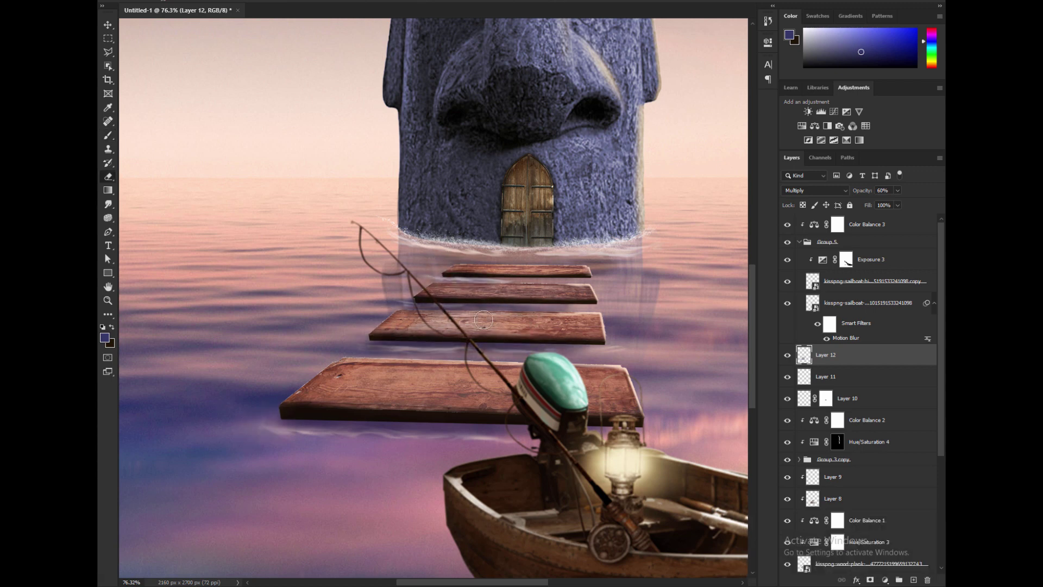
pyautogui.moveTo(484, 319); pyautogui.dragTo(595, 317)
pyautogui.press('b')
pyautogui.moveTo(405, 241); pyautogui.dragTo(591, 248)
pyautogui.press('e')
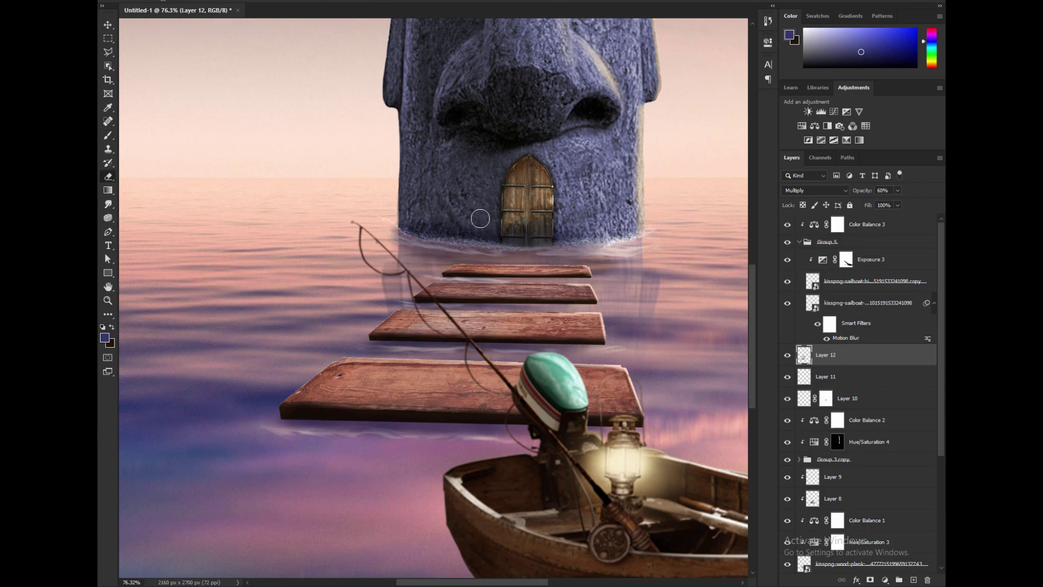
pyautogui.moveTo(440, 210); pyautogui.dragTo(574, 230)
pyautogui.press('b')
pyautogui.moveTo(416, 240); pyautogui.dragTo(584, 245)
pyautogui.press('e')
pyautogui.moveTo(584, 223)
pyautogui.mouseDown()
pyautogui.moveTo(538, 210)
pyautogui.moveTo(350, 309)
pyautogui.moveTo(368, 321)
pyautogui.mouseUp()
pyautogui.press('h')
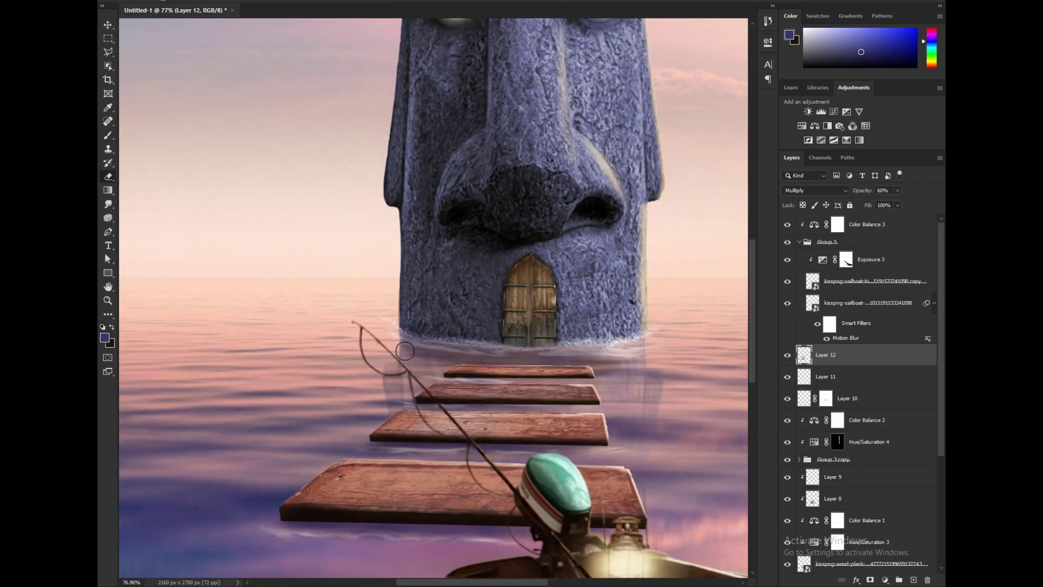
# Step: Add a Brightness/Contrast adjustment clipped to Group 3 copy with brightness -27 and contrast 29
pyautogui.scroll(-5, 405, 350)
pyautogui.click(861, 463)
pyautogui.click(808, 111)
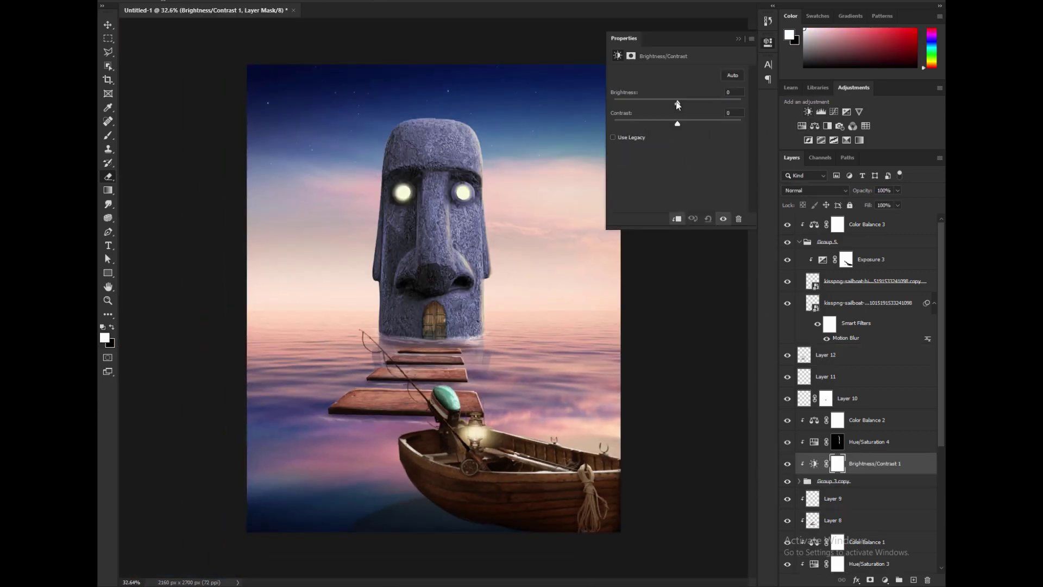
pyautogui.moveTo(677, 102)
pyautogui.mouseDown()
pyautogui.moveTo(652, 102)
pyautogui.moveTo(666, 103)
pyautogui.mouseUp()
pyautogui.hotkey('ctrl', 'i')
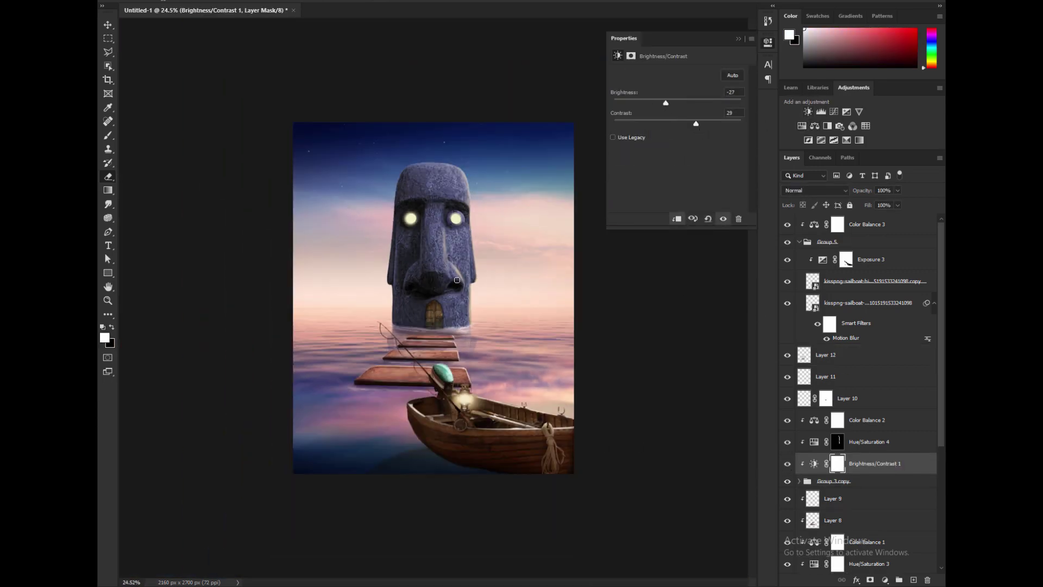
# Step: Paint black on the Brightness/Contrast mask down the right side of the statue's head to keep it bright
pyautogui.press('b')
pyautogui.press('x')
pyautogui.moveTo(472, 163)
pyautogui.mouseDown()
pyautogui.moveTo(487, 279)
pyautogui.moveTo(476, 238)
pyautogui.mouseUp()
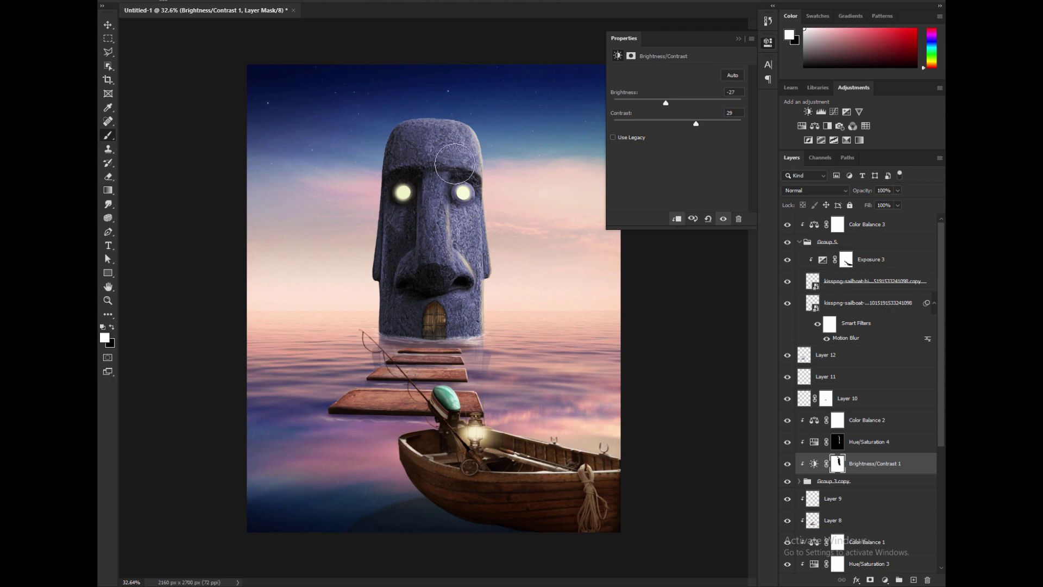
pyautogui.scroll(-1, 512, 232)
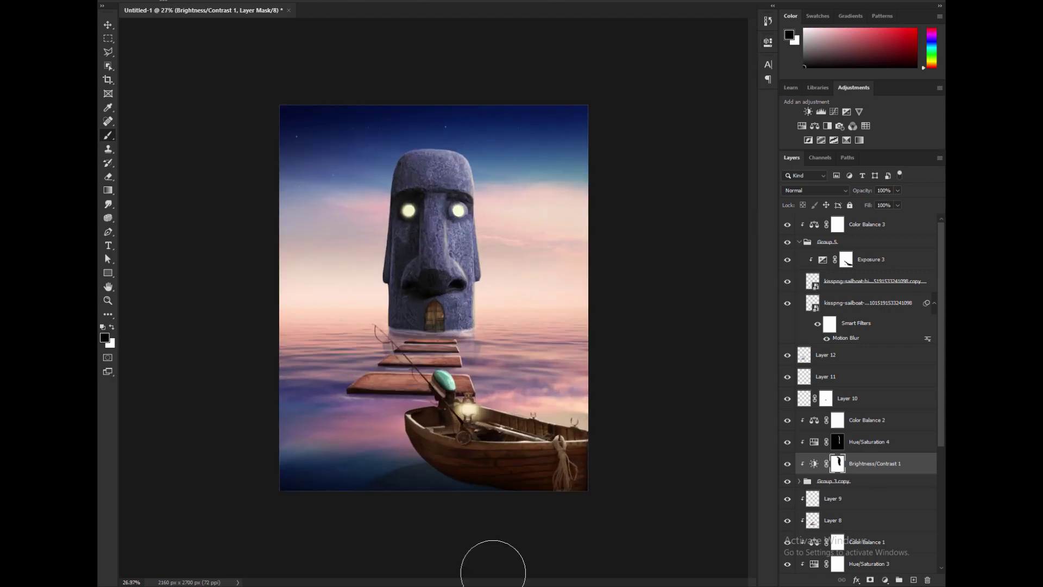
# Step: Create a new layer and place it directly beneath the motion-blurred sailboat layer inside the boat group
pyautogui.scroll(5, 493, 570)
pyautogui.hotkey('ctrl', 'shift', 'alt', 'n')
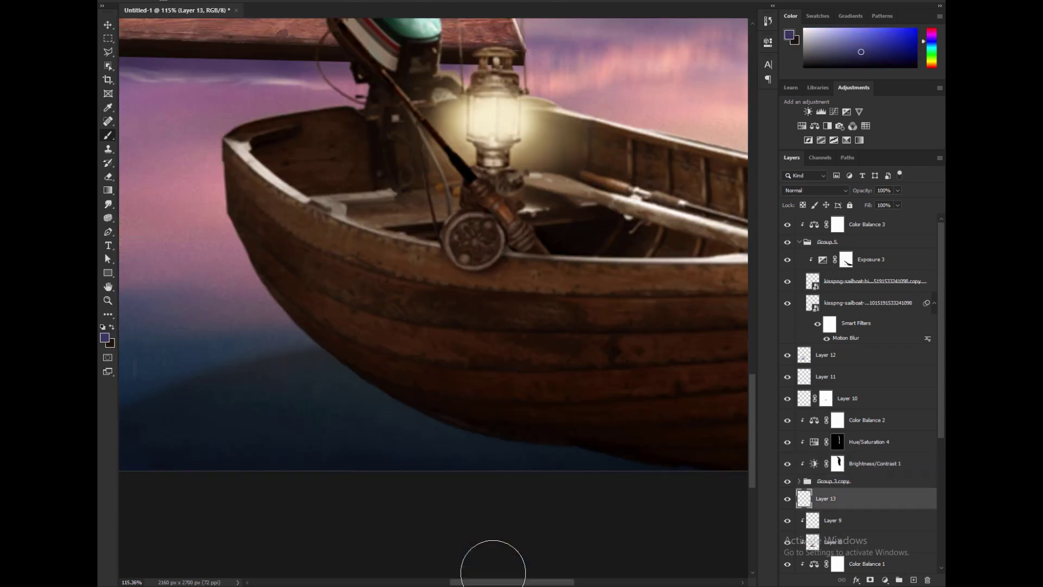
pyautogui.moveTo(825, 498); pyautogui.dragTo(842, 351)
pyautogui.scroll(-2, 345, 376)
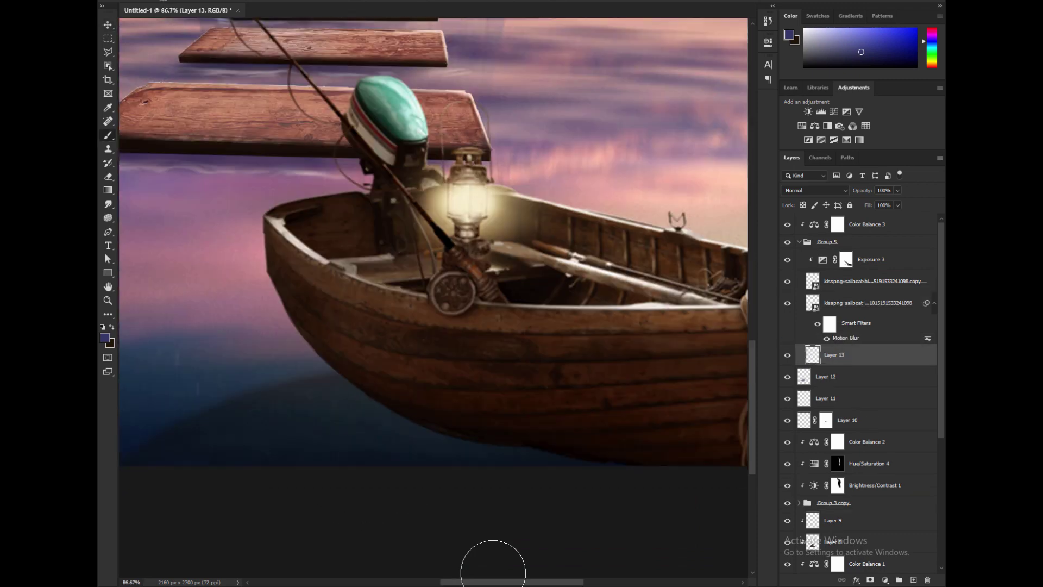
# Step: Paint a soft shadow in the water along the boat's lower hull with a sampled dark blue
pyautogui.scroll(2, 492, 570)
pyautogui.keyDown('alt'); pyautogui.click(396, 435); pyautogui.keyUp('alt')
pyautogui.moveTo(304, 353); pyautogui.dragTo(369, 457)
pyautogui.scroll(-1, 493, 570)
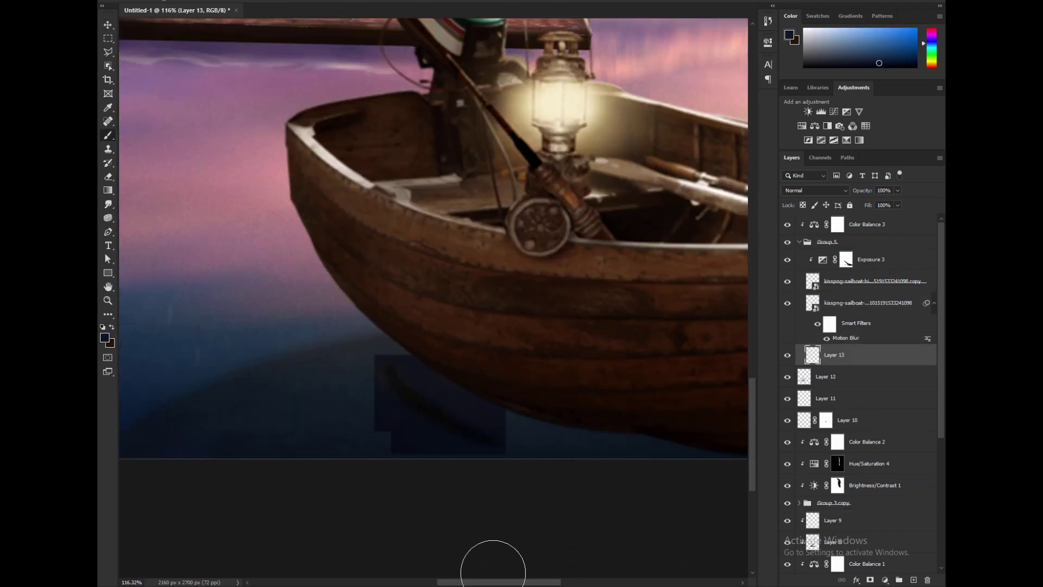
# Step: Move the hull shadow layer up above the boat group and its Color Balance adjustment
pyautogui.scroll(3, 493, 570)
pyautogui.press('e')
pyautogui.hotkey('ctrl', ']')
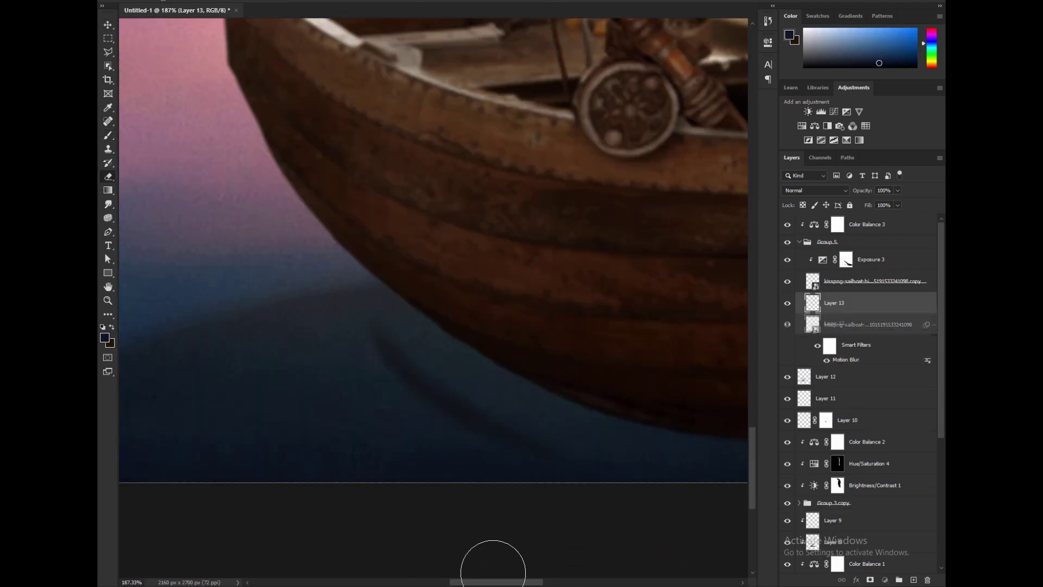
pyautogui.hotkey('ctrl', ']')
pyautogui.hotkey('ctrl', ']')
pyautogui.hotkey('ctrl', ']')
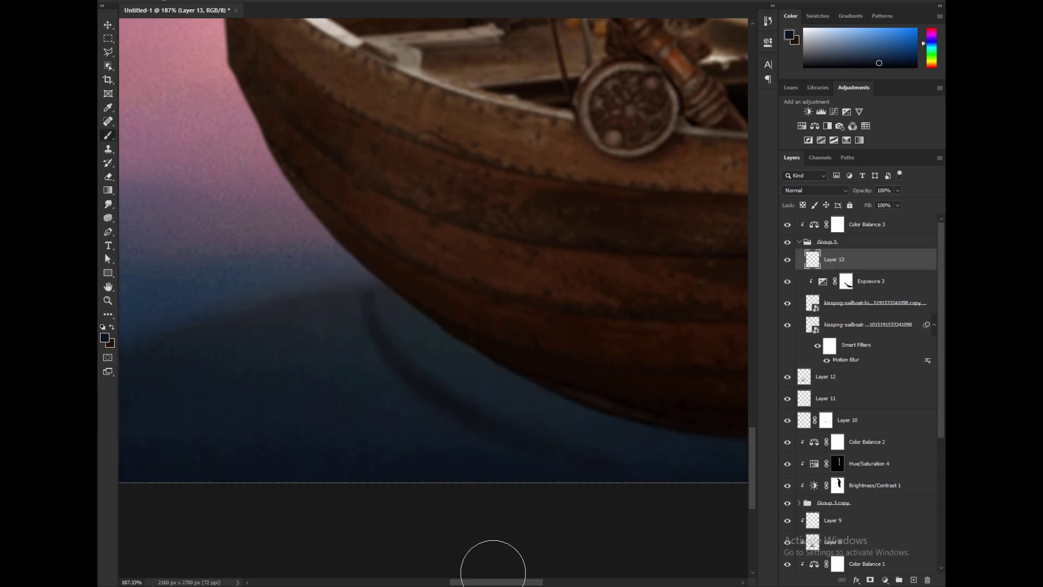
# Step: Set the hull shadow layer to Multiply blending at 25% opacity
pyautogui.hotkey('shift', 'alt', 'm')
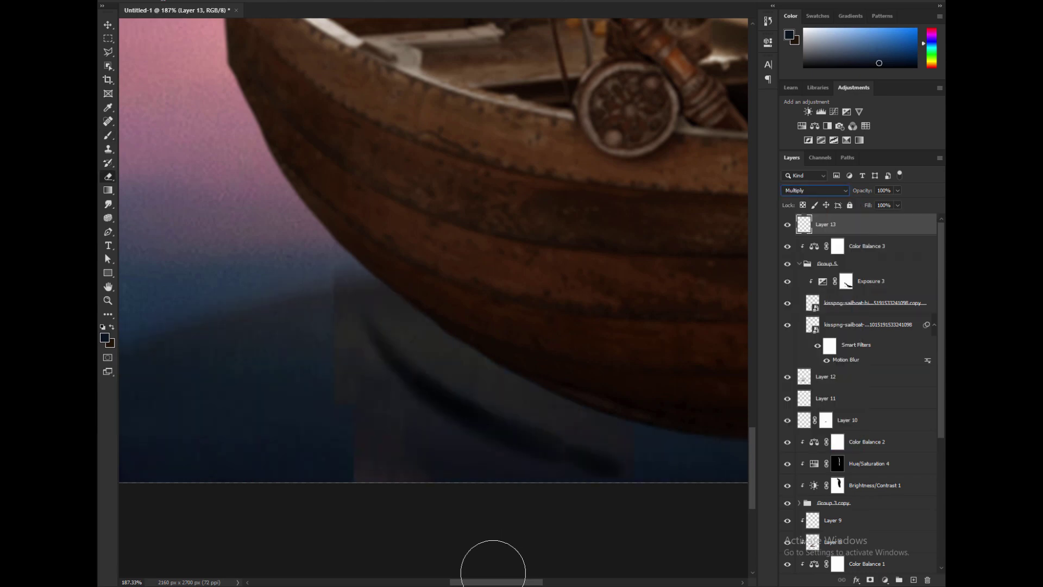
pyautogui.scroll(-6, 493, 571)
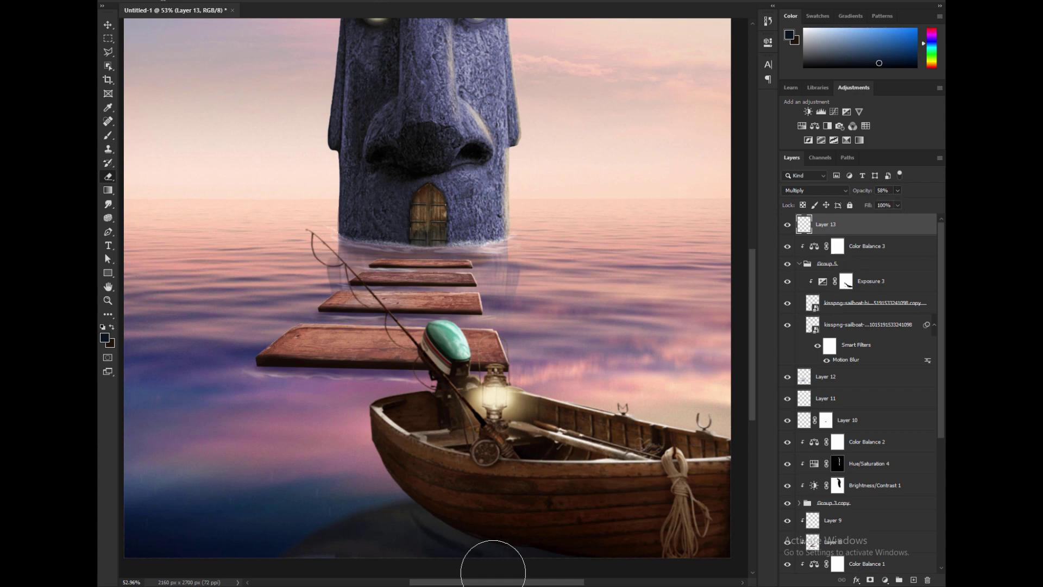
pyautogui.moveTo(878, 202); pyautogui.dragTo(883, 203)
pyautogui.scroll(1, 492, 571)
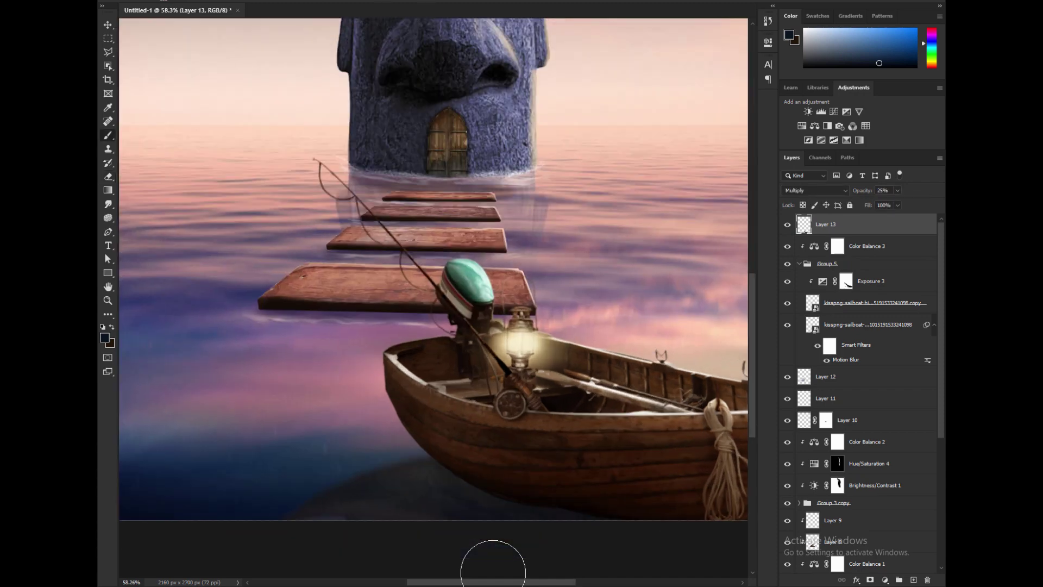
# Step: On a new layer, paint a soft grey-blue stroke in the water along the boat's lower hull
pyautogui.scroll(-3, 493, 570)
pyautogui.scroll(7, 493, 570)
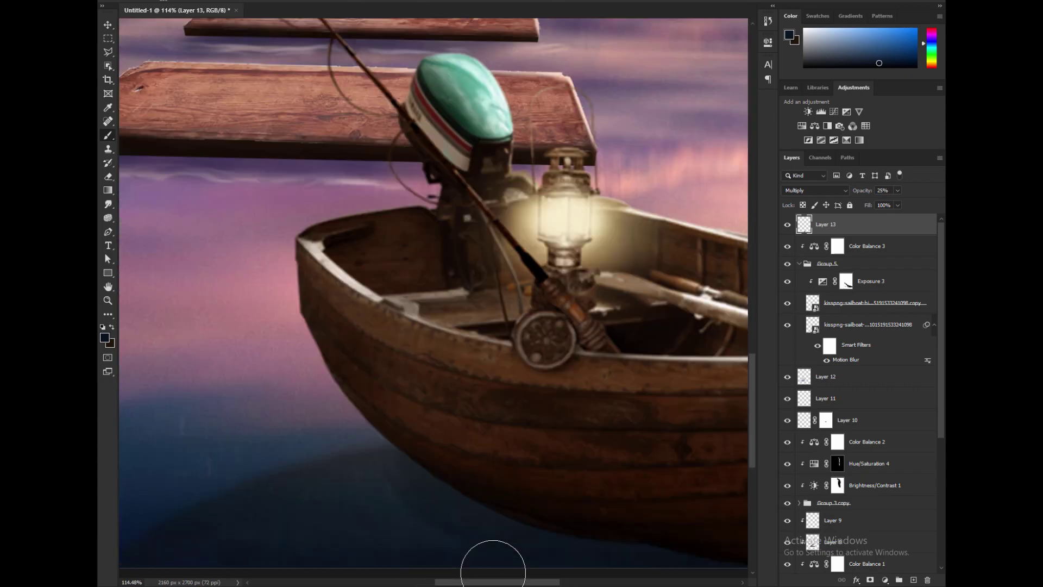
pyautogui.hotkey('ctrl', 'shift', 'alt', 'n')
pyautogui.moveTo(412, 413); pyautogui.dragTo(535, 502)
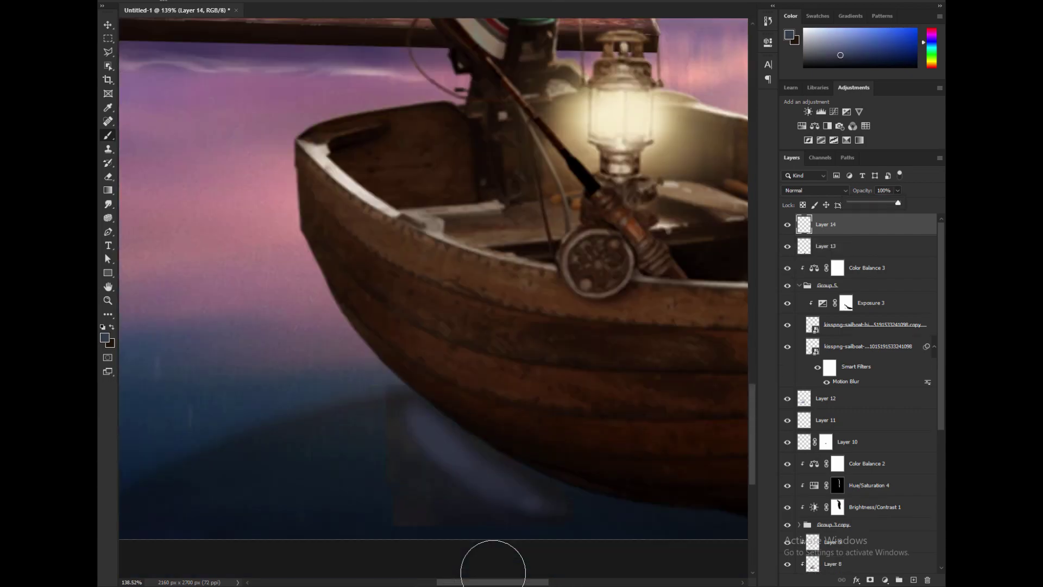
# Step: Set the grey-blue stroke layer to 38% opacity and move it beneath the boat group, directly above Layer 12
pyautogui.scroll(-3, 493, 571)
pyautogui.press('v')
pyautogui.press('3')
pyautogui.press('8')
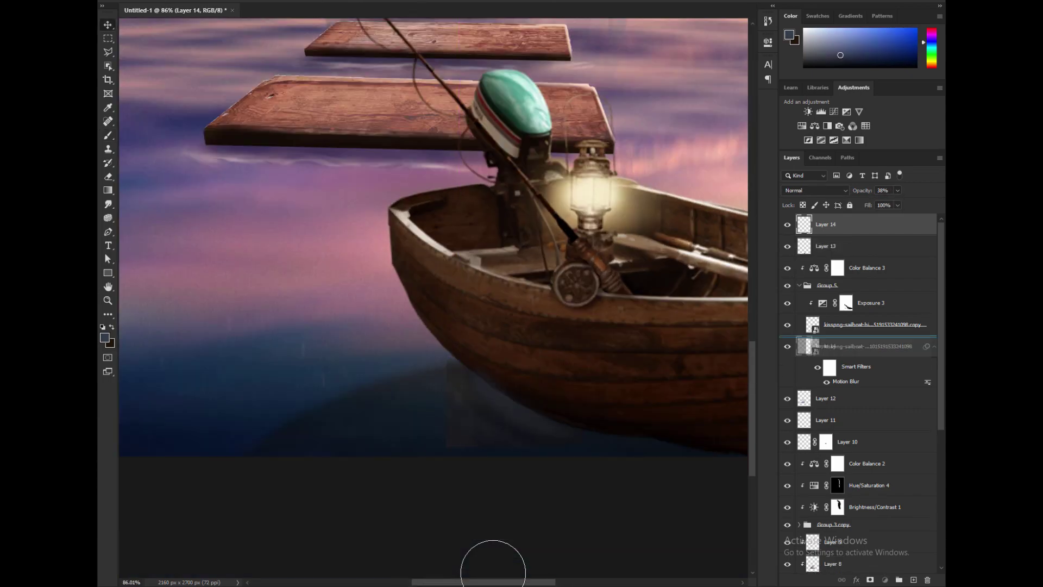
pyautogui.moveTo(814, 346); pyautogui.dragTo(817, 386)
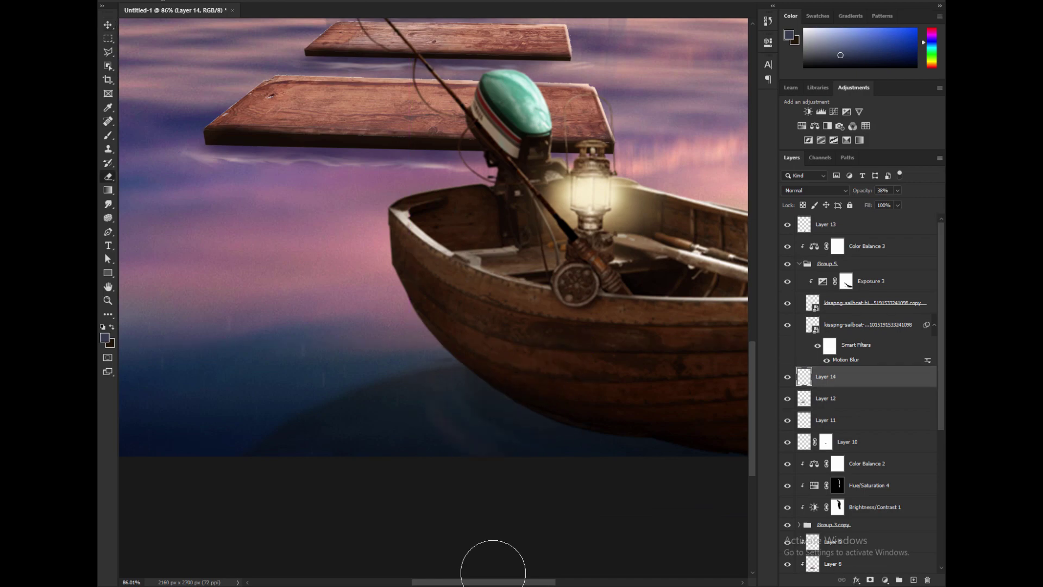
pyautogui.scroll(-3, 493, 571)
pyautogui.press('m')
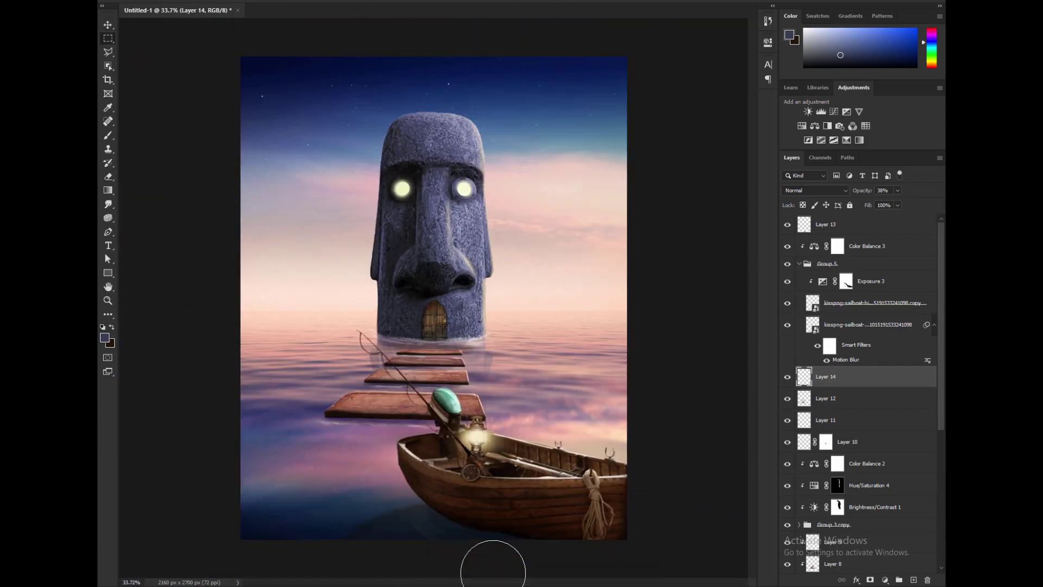
# Step: Add a Color Lookup adjustment at the top of the layer stack and try the 3DLUT presets, choosing NightFromDay.CUBE
pyautogui.hotkey('alt', '.')
pyautogui.click(866, 126)
pyautogui.press('Down')
pyautogui.press('Down')
pyautogui.press('Down')
pyautogui.press('Down')
pyautogui.press('Down')
pyautogui.press('Down')
pyautogui.press('Down')
pyautogui.press('Down')
pyautogui.press('Down')
pyautogui.press('Down')
pyautogui.press('Down')
pyautogui.press('Down')
pyautogui.press('Down')
pyautogui.press('Down')
pyautogui.press('Down')
pyautogui.press('Down')
pyautogui.press('Down')
pyautogui.press('Down')
pyautogui.press('Down')
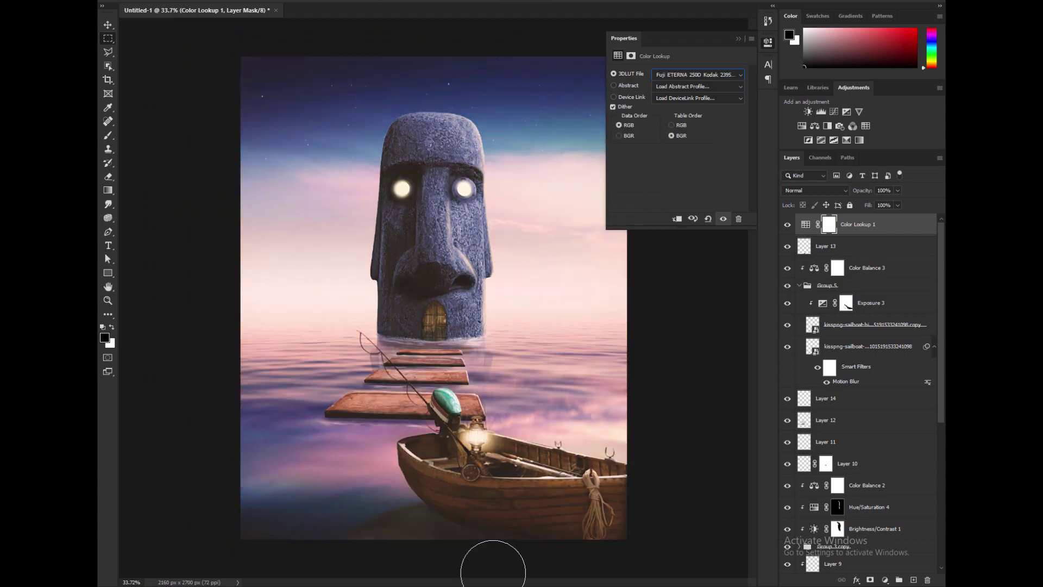
pyautogui.press('Down')
pyautogui.press('Down')
pyautogui.press('Down')
pyautogui.press('Down')
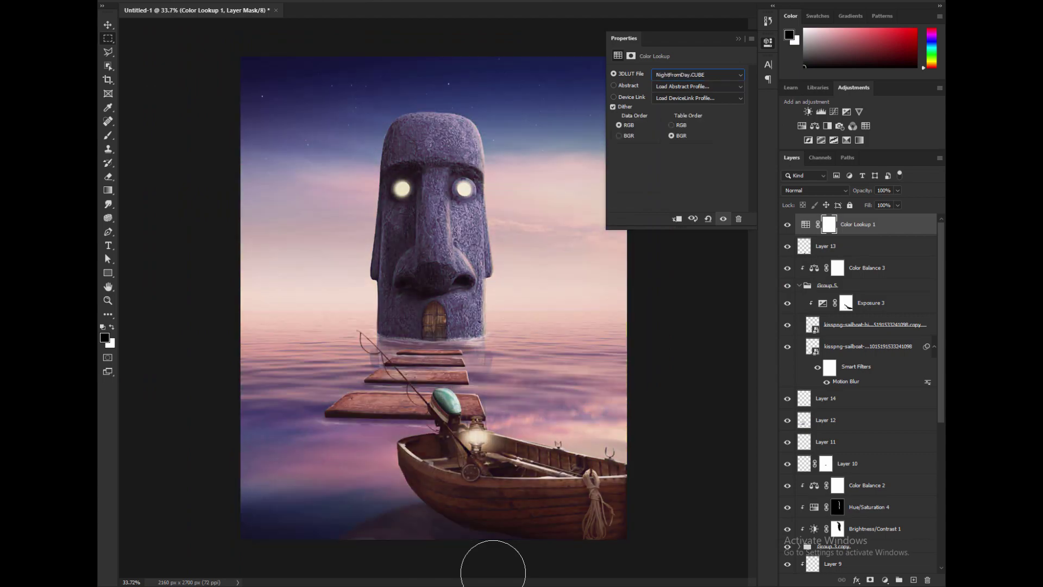
# Step: Set the Color Lookup layer's opacity to 22%
pyautogui.press('2')
pyautogui.press('2')
pyautogui.scroll(-2, 493, 570)
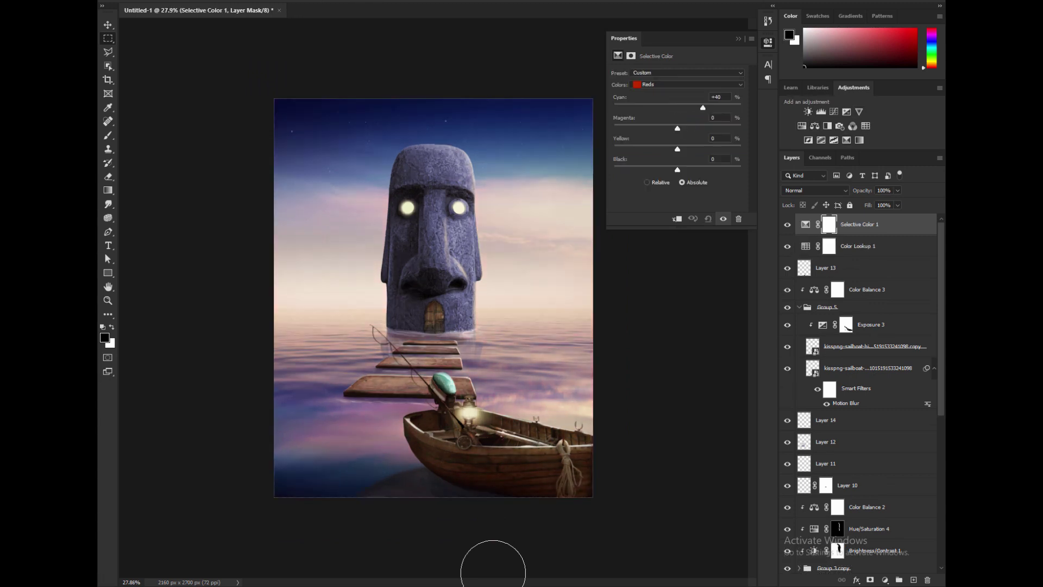
# Step: In the Selective Color adjustment, set the Blues to cyan +1, magenta -15, yellow -7 and black -20
pyautogui.click(687, 85)
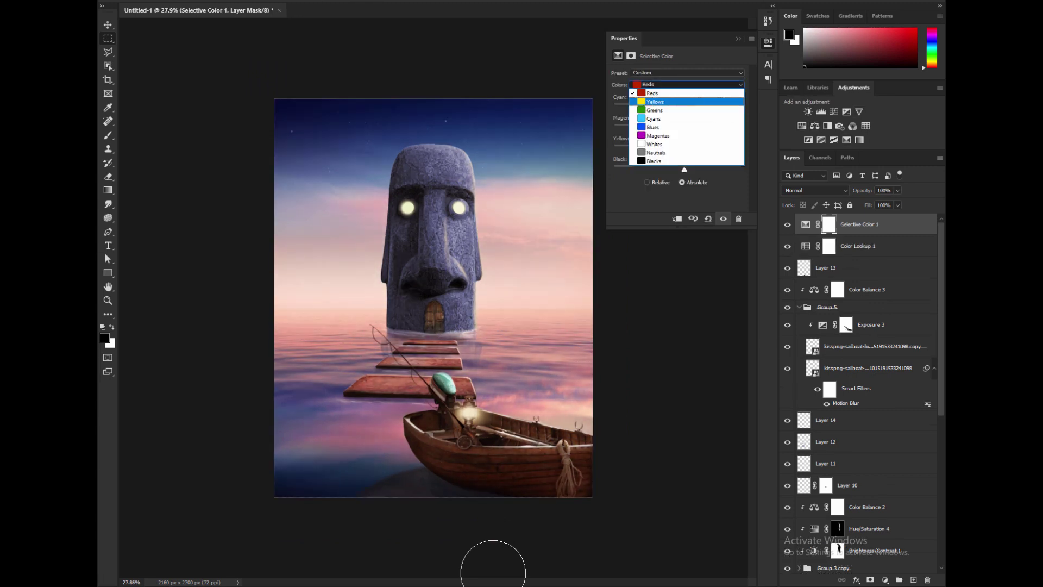
pyautogui.click(651, 103)
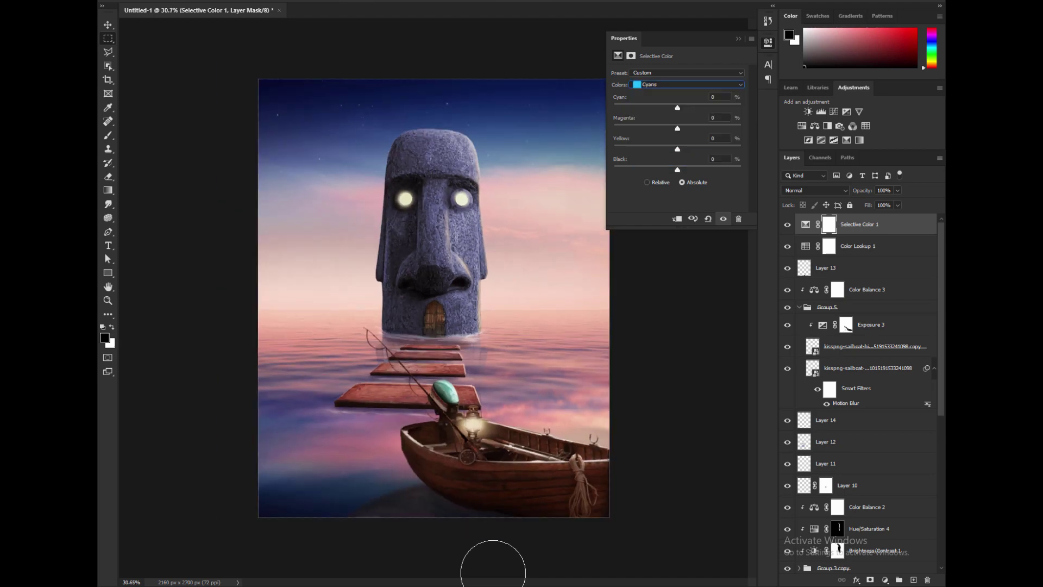
pyautogui.click(687, 84)
pyautogui.click(652, 128)
pyautogui.moveTo(677, 107); pyautogui.dragTo(663, 108)
pyautogui.moveTo(678, 128)
pyautogui.mouseDown()
pyautogui.moveTo(701, 128)
pyautogui.moveTo(668, 128)
pyautogui.mouseUp()
pyautogui.moveTo(663, 107); pyautogui.dragTo(678, 108)
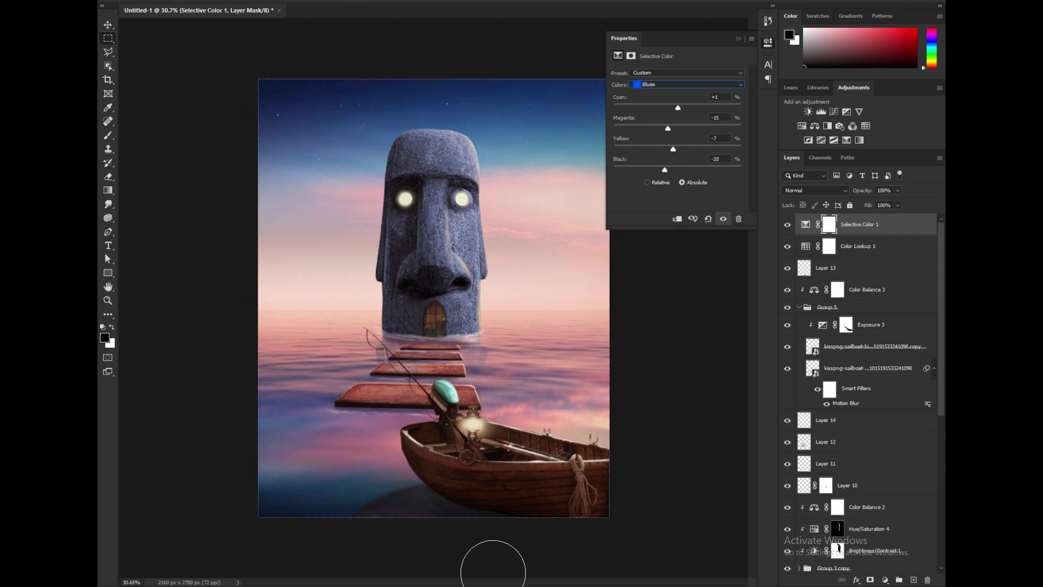
# Step: Compare the image with and without Selective Color, and set that layer's opacity to 35%
pyautogui.click(787, 223)
pyautogui.click(787, 224)
pyautogui.click(787, 224)
pyautogui.click(787, 223)
pyautogui.click(897, 190)
pyautogui.moveTo(897, 201); pyautogui.dragTo(866, 201)
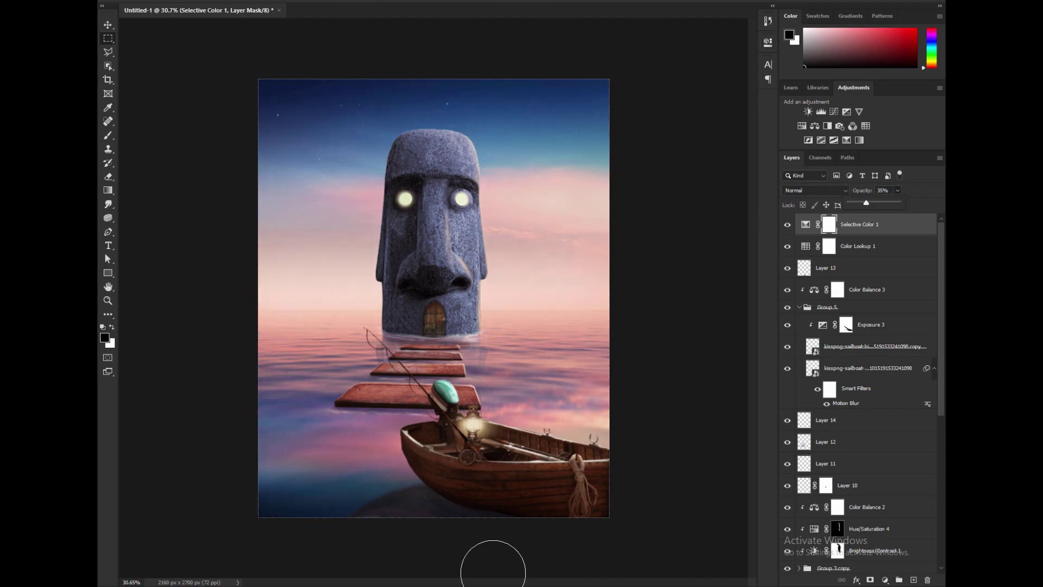
pyautogui.click(787, 224)
pyautogui.click(787, 224)
# Step: Add a Curves adjustment and shape the Red channel by lowering the shadows and raising the highlights
pyautogui.click(834, 112)
pyautogui.click(673, 88)
pyautogui.click(652, 105)
pyautogui.moveTo(660, 179)
pyautogui.mouseDown()
pyautogui.moveTo(666, 189)
pyautogui.moveTo(651, 185)
pyautogui.mouseUp()
pyautogui.moveTo(699, 139); pyautogui.dragTo(721, 120)
# Step: Lower the shadows on the Green channel of the Curves adjustment and adjust the Blue channel's curve
pyautogui.click(673, 87)
pyautogui.click(652, 114)
pyautogui.moveTo(664, 176); pyautogui.dragTo(653, 194)
pyautogui.click(673, 88)
pyautogui.click(652, 123)
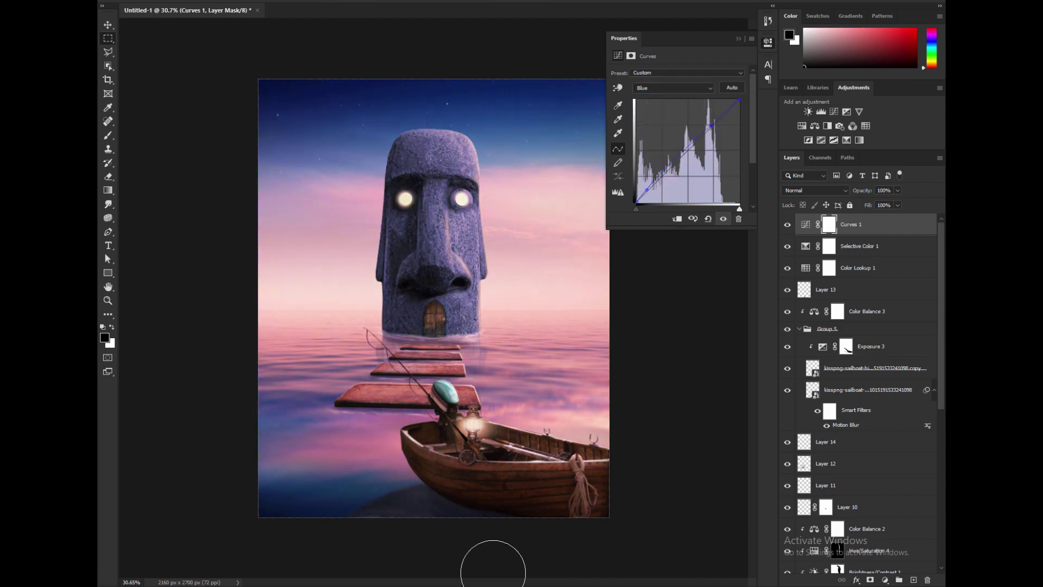
# Step: Move the Curves layer beneath the Color Lookup layer and set its opacity to 60%
pyautogui.hotkey('ctrl', '[')
pyautogui.hotkey('ctrl', '[')
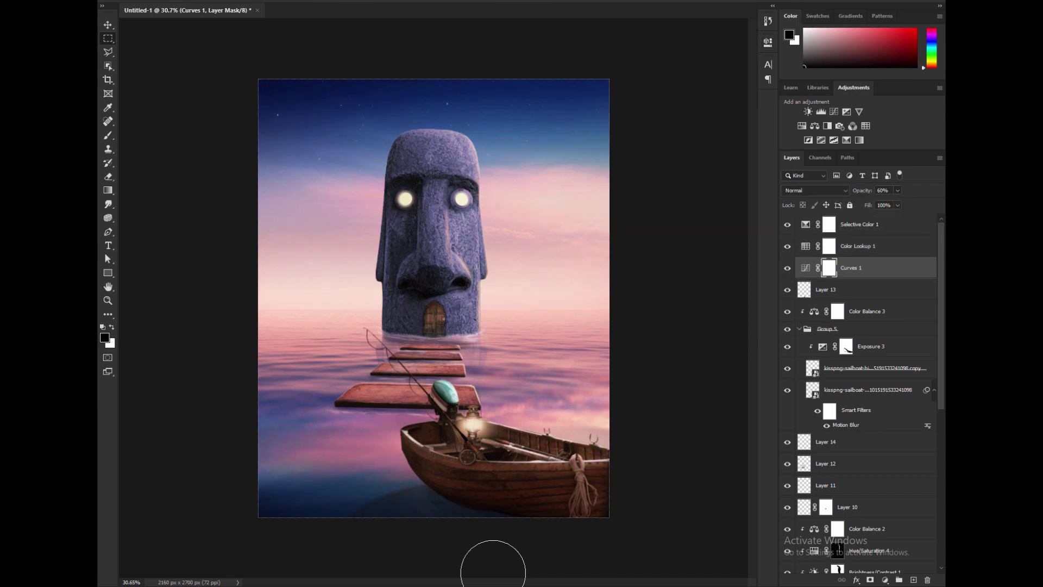
pyautogui.hotkey('ctrl', '-')
# Step: Add a Gradient Map adjustment above Selective Color using the purple-pink-orange gradient from the Reds presets, with Reverse enabled
pyautogui.click(860, 224)
pyautogui.click(859, 140)
pyautogui.click(673, 77)
pyautogui.click(634, 125)
pyautogui.click(715, 142)
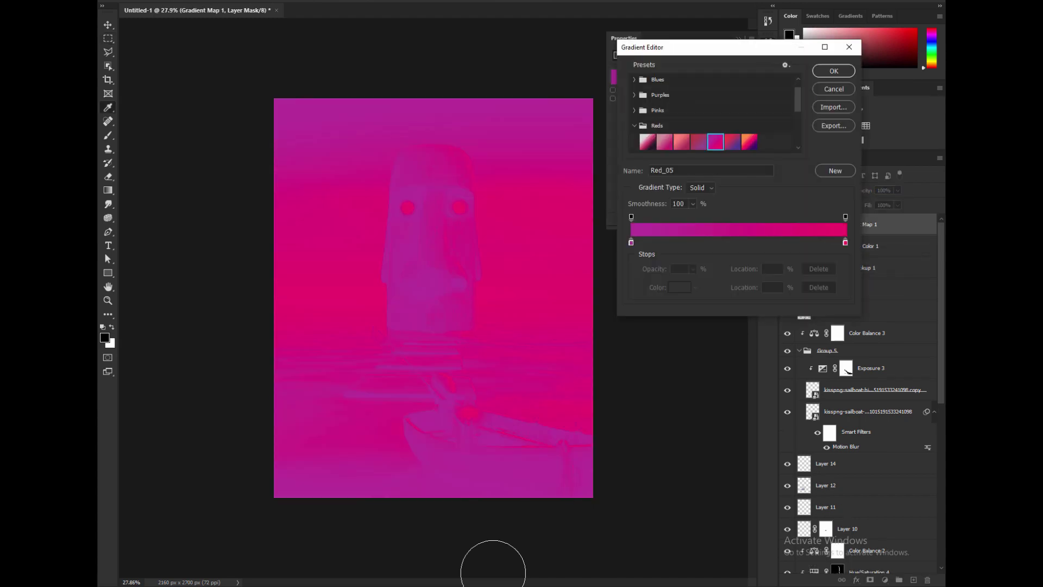
pyautogui.click(750, 142)
pyautogui.click(834, 71)
pyautogui.click(613, 99)
# Step: Blend the Gradient Map in Soft Light at 11% opacity, move it beneath the Curves layer and compare the image without it
pyautogui.click(815, 190)
pyautogui.click(804, 314)
pyautogui.moveTo(897, 190); pyautogui.dragTo(850, 202)
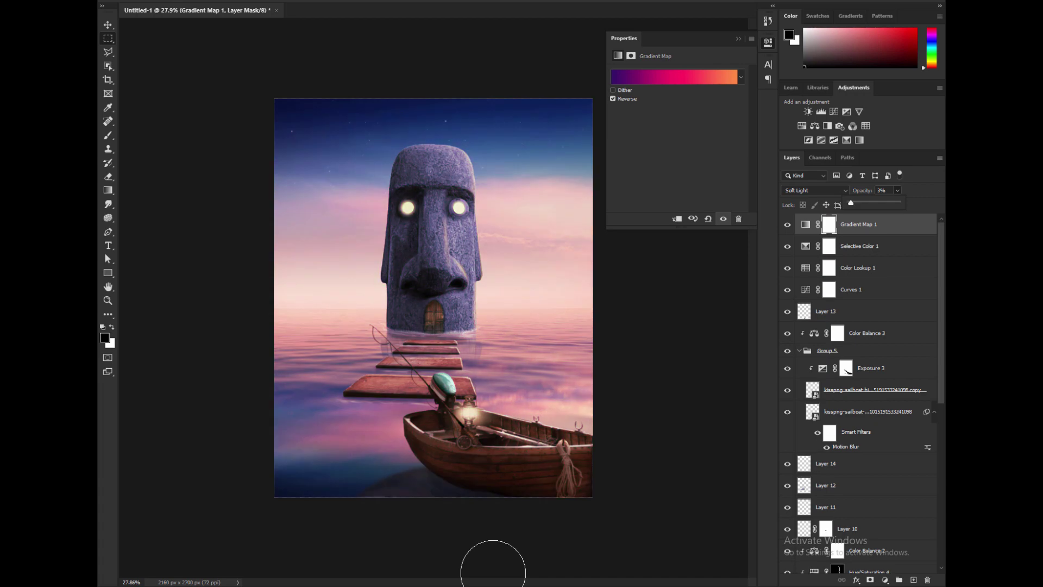
pyautogui.hotkey('ctrl', '[')
pyautogui.hotkey('ctrl', '[')
pyautogui.hotkey('ctrl', '[')
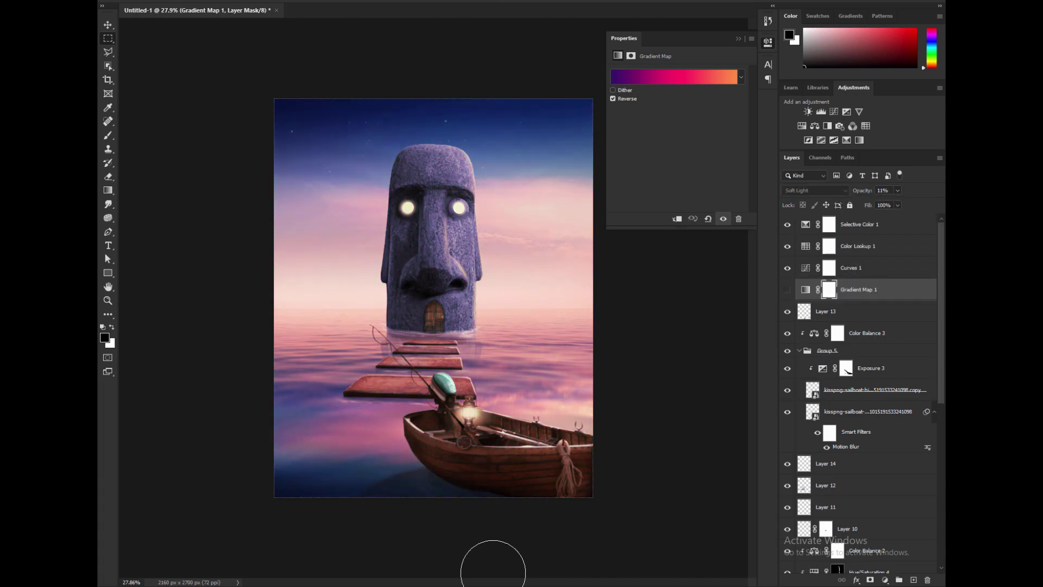
pyautogui.click(787, 290)
# Step: Refine the Gradient Map layer to 12% opacity with the Soft Light blend mode
pyautogui.click(738, 39)
pyautogui.scroll(3, 434, 297)
pyautogui.click(897, 190)
pyautogui.click(815, 190)
pyautogui.click(798, 320)
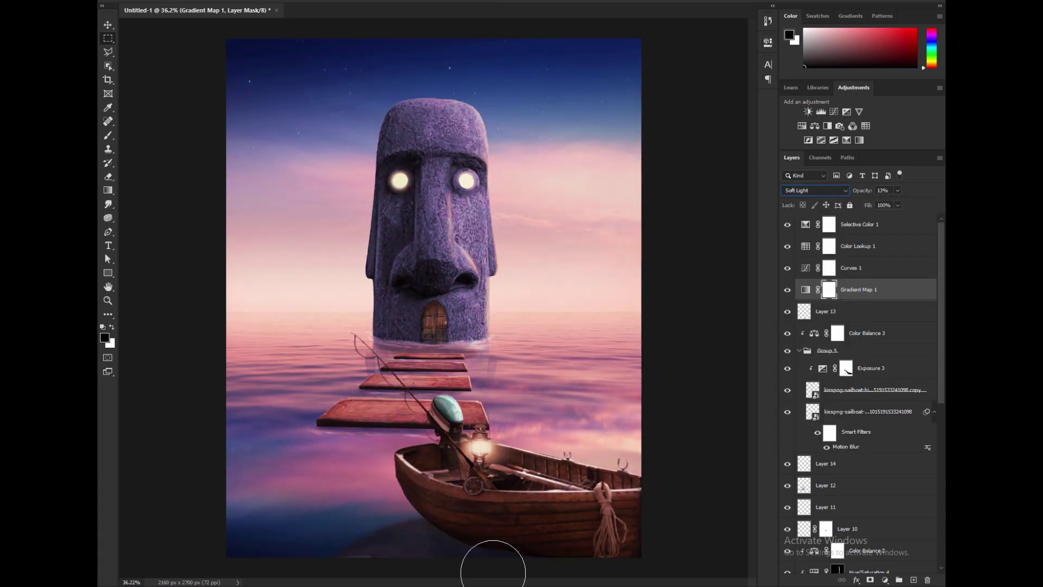
pyautogui.scroll(-2, 433, 298)
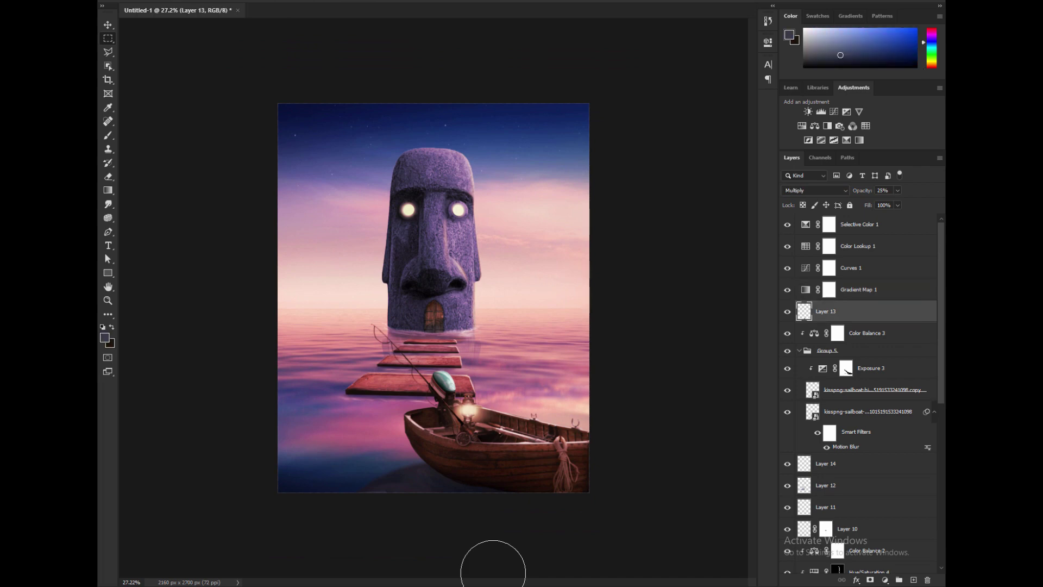
# Step: Paint one soft pale-peach brush spot over the moai's lower face on a new layer above Layer 13
pyautogui.press('b')
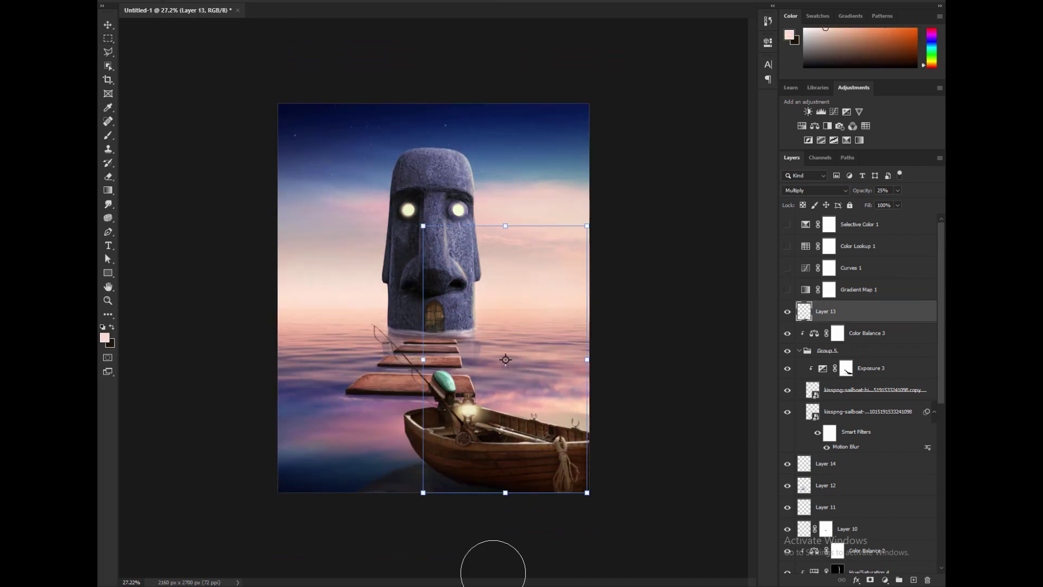
pyautogui.hotkey('ctrl', ',')
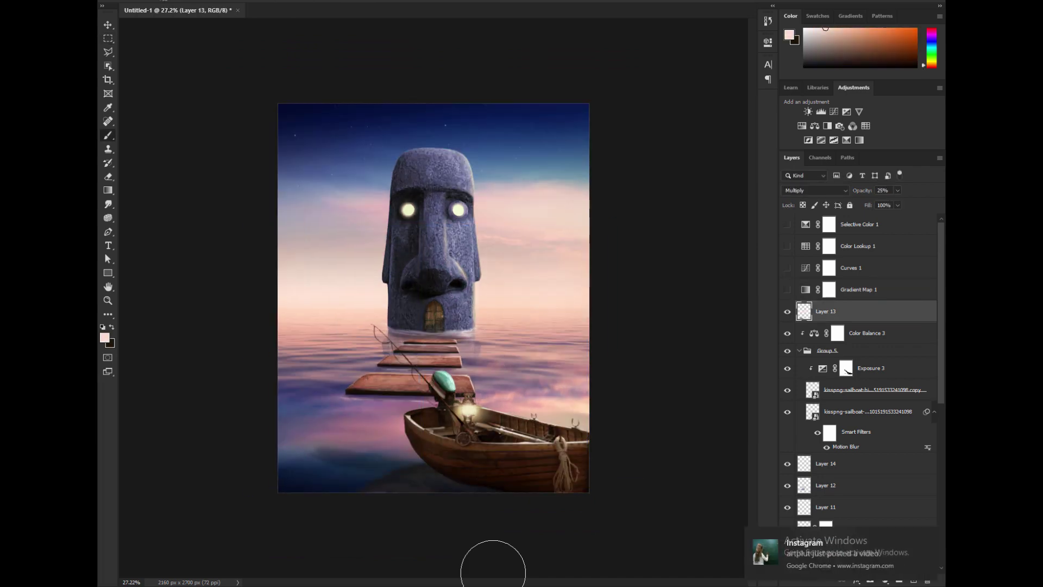
pyautogui.hotkey('ctrl', 'shift', 'alt', 'n')
pyautogui.click(447, 280)
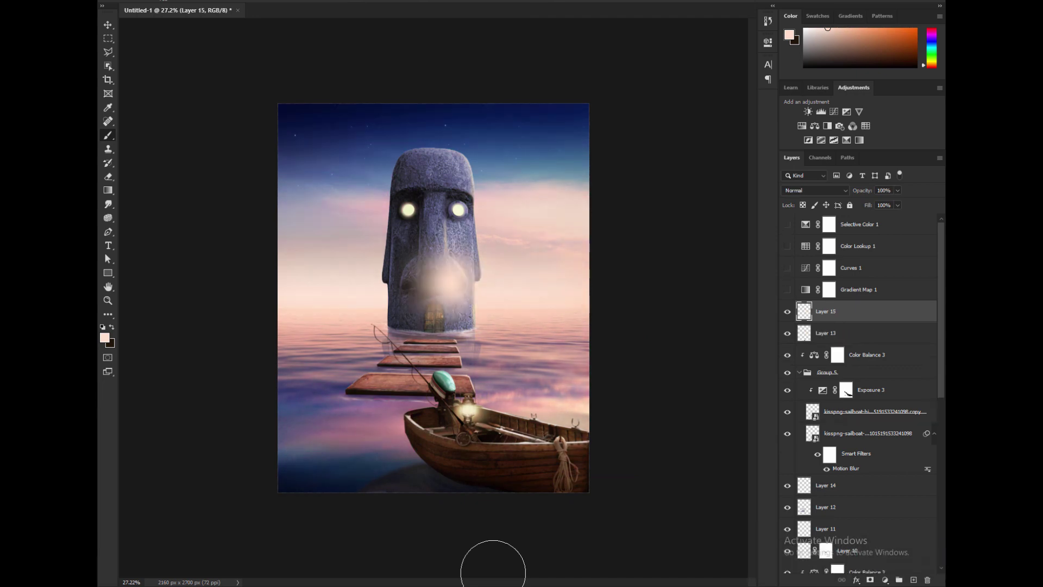
# Step: Enlarge the peach spot with Free Transform into a broad glow over the sky and horizon beside the moai's right side
pyautogui.hotkey('ctrl', 't')
pyautogui.scroll(-5, 434, 299)
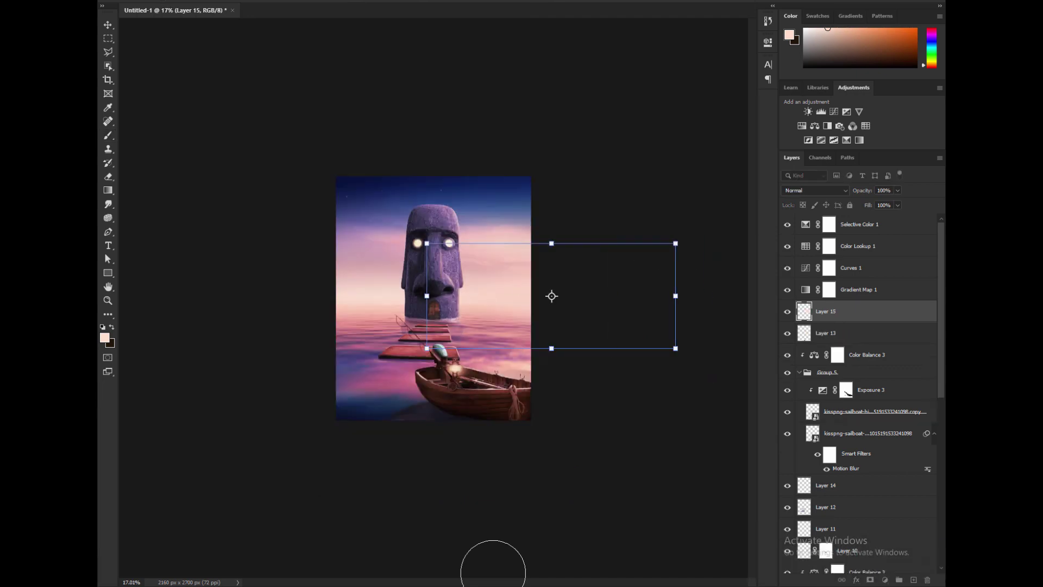
pyautogui.moveTo(552, 283); pyautogui.dragTo(519, 284)
pyautogui.moveTo(519, 244); pyautogui.dragTo(520, 200)
pyautogui.press('Return')
pyautogui.scroll(4, 433, 298)
# Step: Move the peach glow layer to the top of the stack, set it to Soft Light and shift it further right
pyautogui.moveTo(847, 311); pyautogui.dragTo(847, 216)
pyautogui.click(816, 191)
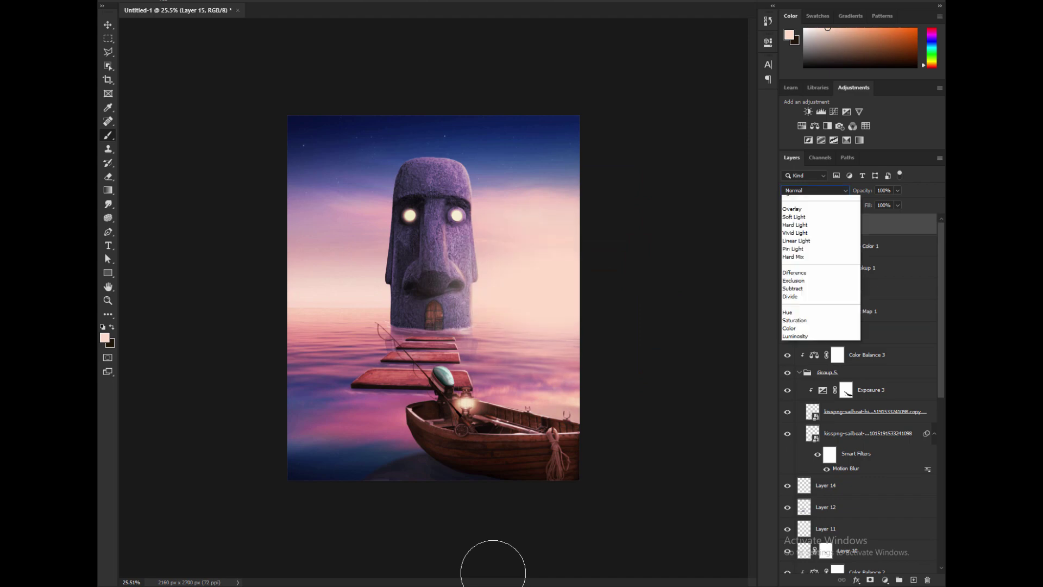
pyautogui.click(794, 315)
pyautogui.scroll(2, 434, 298)
pyautogui.press('v')
pyautogui.moveTo(513, 221); pyautogui.dragTo(548, 223)
pyautogui.scroll(-3, 434, 299)
pyautogui.scroll(5, 433, 299)
pyautogui.scroll(-3, 433, 298)
# Step: Render a lens flare on a new black-filled top layer, blend the black away and shift the flare to the right
pyautogui.click(242, 0)
pyautogui.moveTo(256, 98)
pyautogui.click(396, 139)
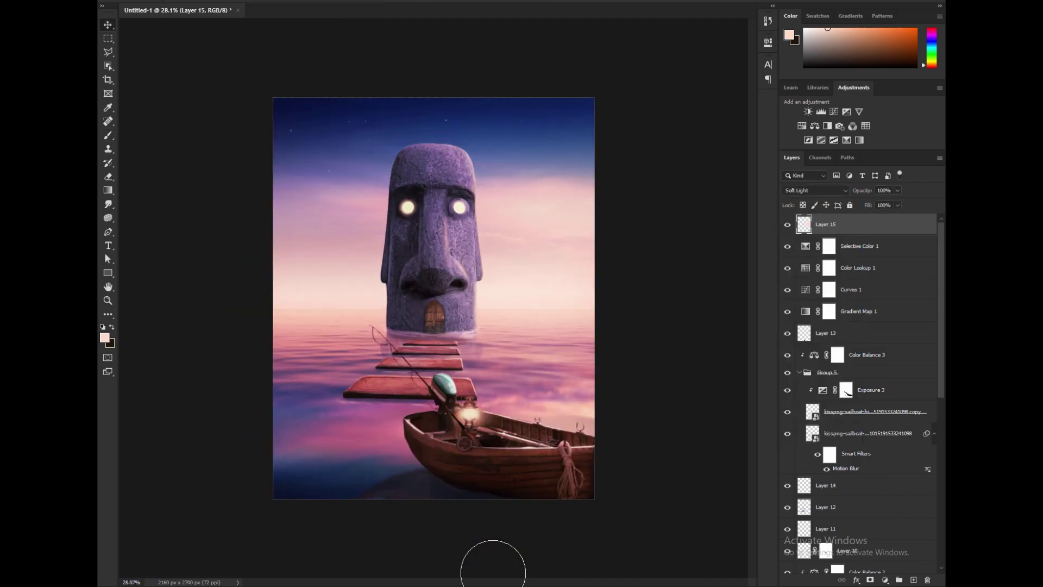
pyautogui.hotkey('ctrl', 'shift', 'alt', 'n')
pyautogui.hotkey('shift', 'F5')
pyautogui.press('Return')
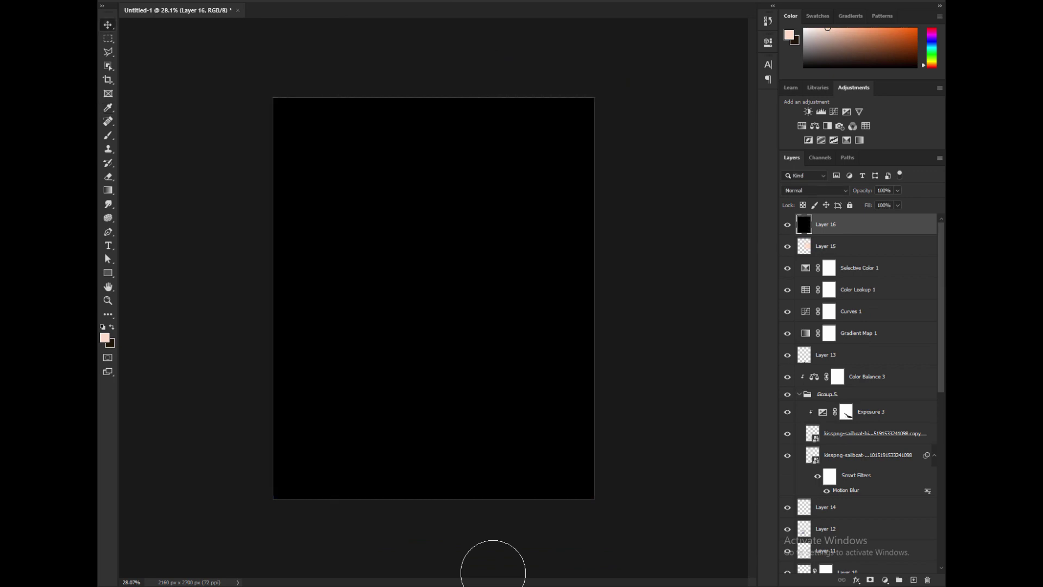
pyautogui.press('Return')
pyautogui.click(815, 190)
pyautogui.click(791, 279)
pyautogui.moveTo(470, 304); pyautogui.dragTo(576, 301)
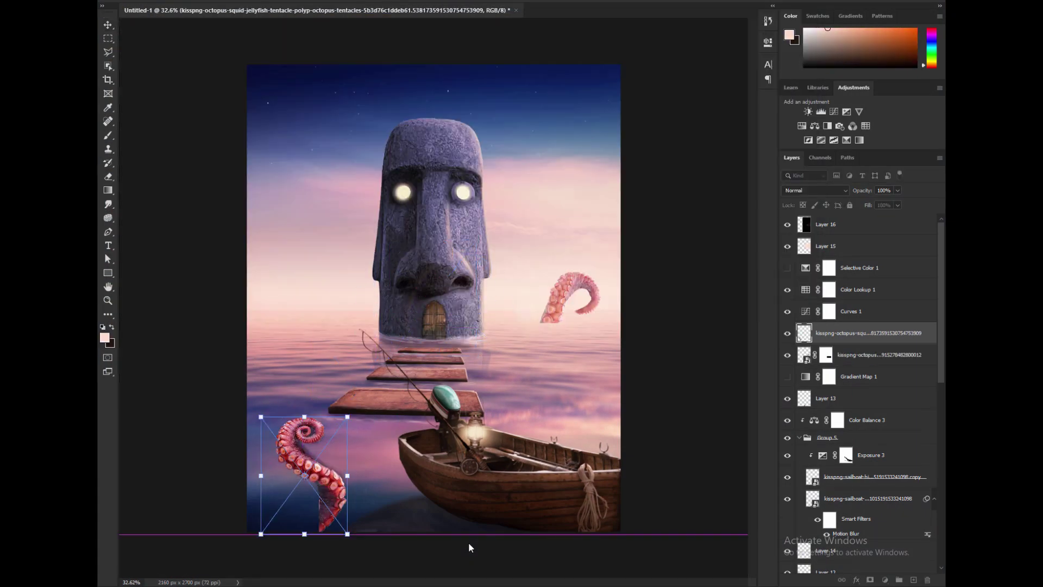
# Step: Try the red curled tentacle enlarged in the image's lower-left foreground, with the last blur filter applied
pyautogui.moveTo(347, 417); pyautogui.dragTo(461, 264)
pyautogui.moveTo(408, 322); pyautogui.dragTo(326, 421)
pyautogui.press('Return')
pyautogui.scroll(5, 324, 420)
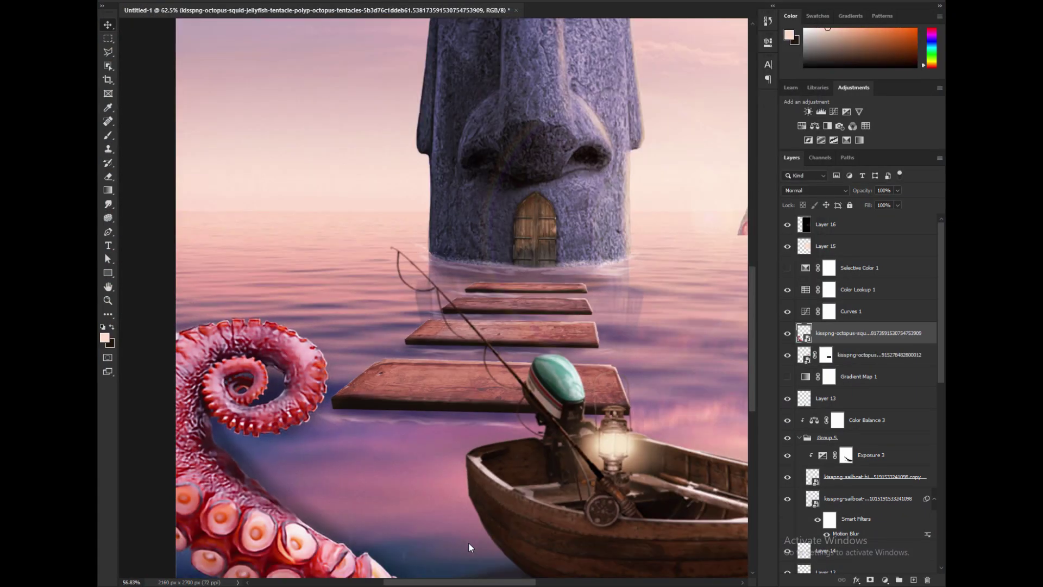
pyautogui.scroll(-6, 469, 542)
pyautogui.hotkey('ctrl', 'alt', 'f')
pyautogui.press('Return')
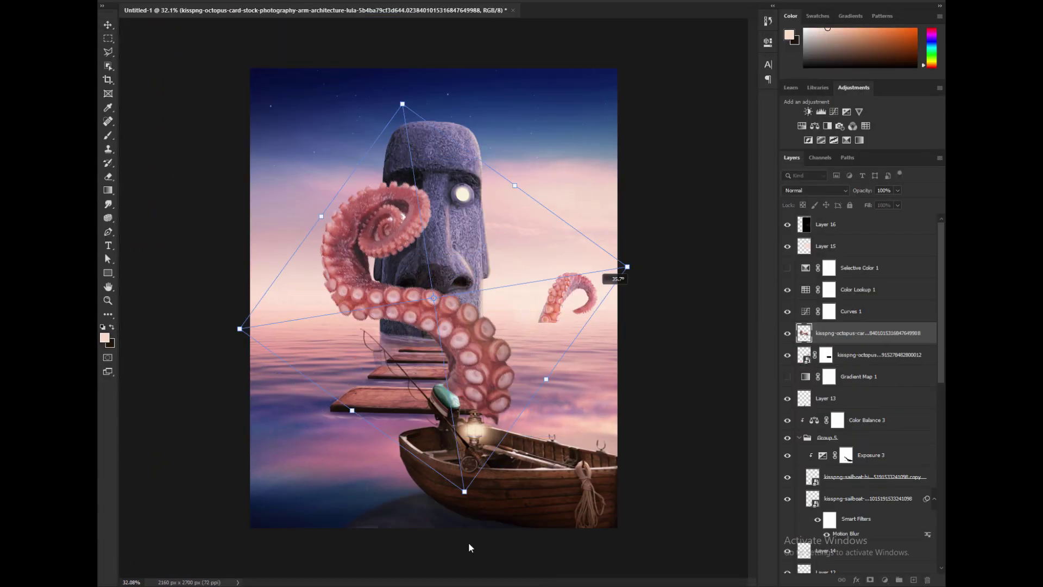
# Step: Position the large pink coiled tentacle in the image's lower-left foreground and apply a 15 px Field Blur
pyautogui.moveTo(513, 284); pyautogui.dragTo(432, 440)
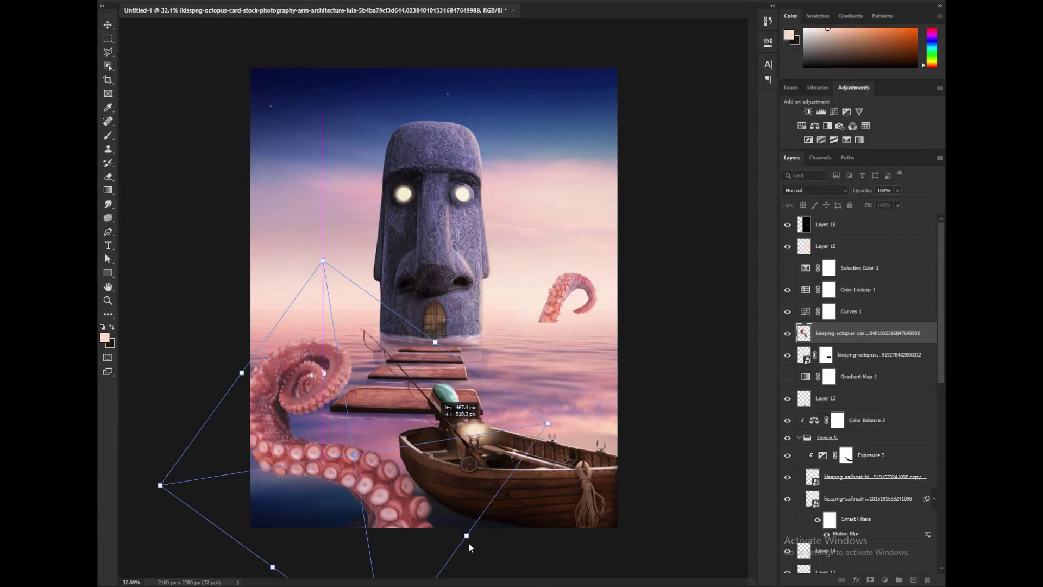
pyautogui.moveTo(576, 413); pyautogui.dragTo(576, 491)
pyautogui.moveTo(413, 435); pyautogui.dragTo(403, 433)
pyautogui.press('Return')
pyautogui.hotkey('ctrl', 'alt', 'f')
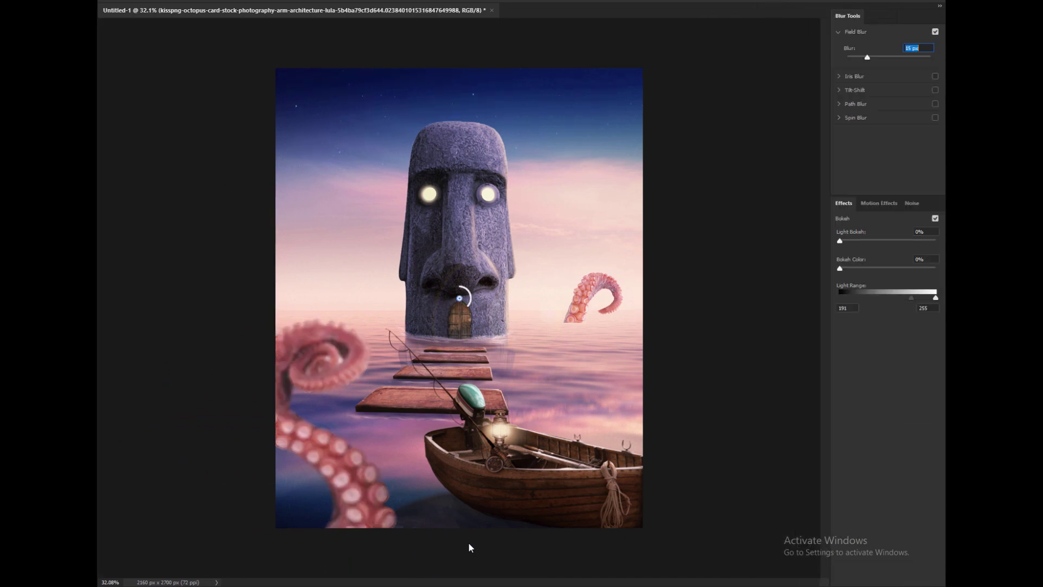
pyautogui.press('Return')
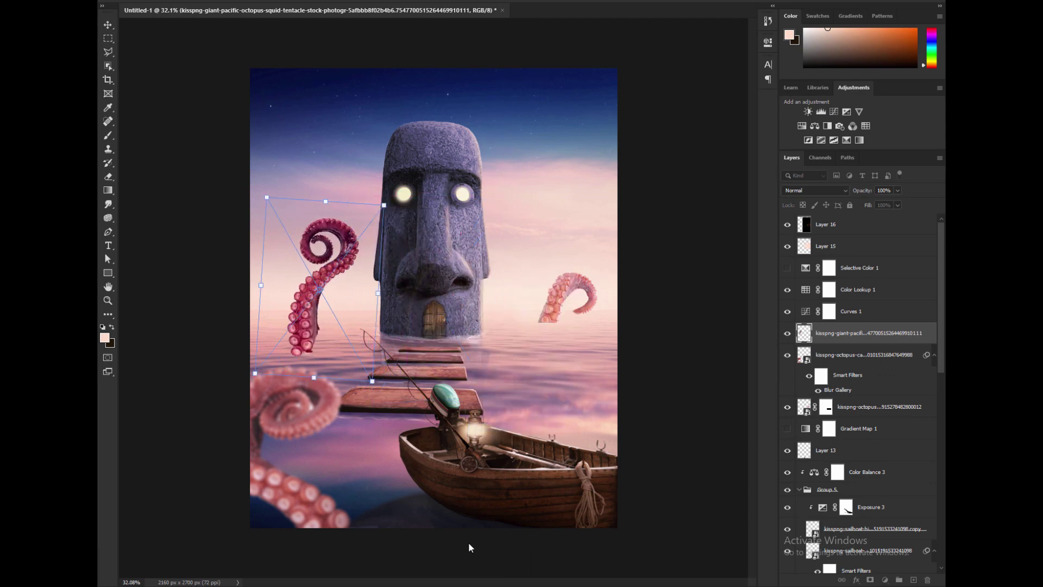
# Step: Place the crimson curled tentacle in the sea left of the moai, mask off its base and nudge it left
pyautogui.press('Return')
pyautogui.press('m')
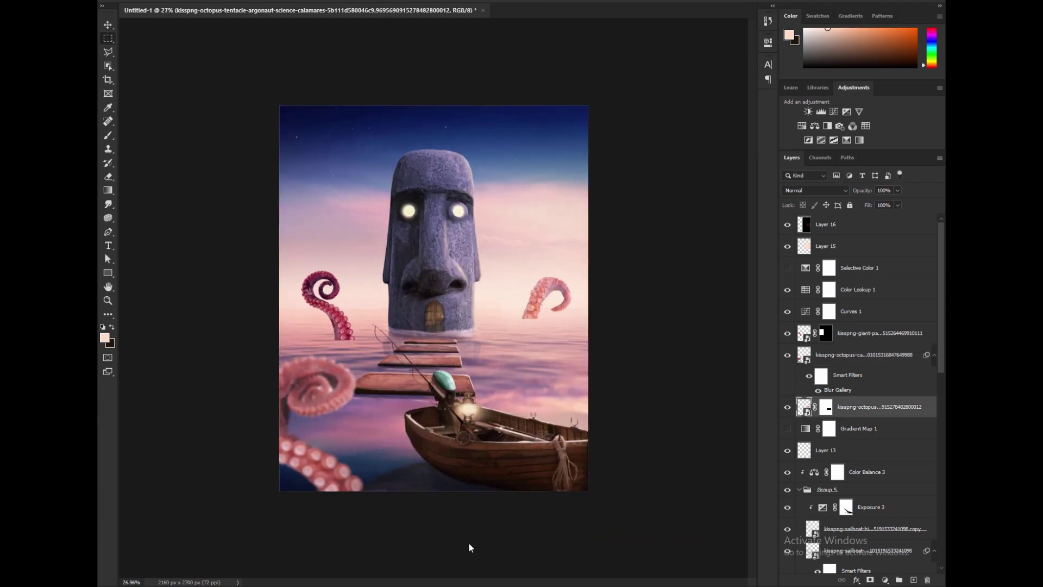
pyautogui.press('v')
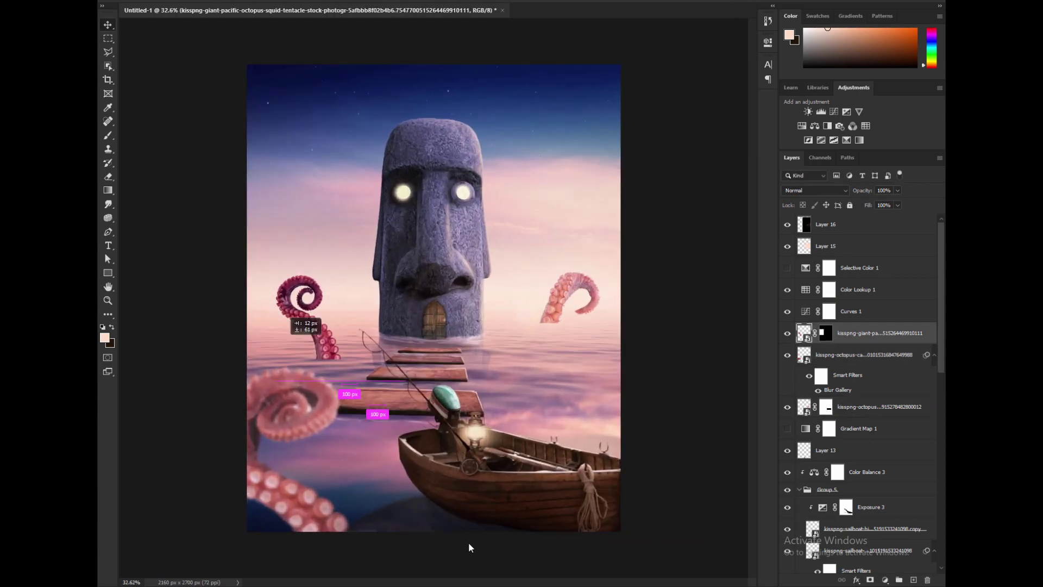
pyautogui.press('Left')
pyautogui.press('Left')
pyautogui.press('Left')
pyautogui.press('Left')
pyautogui.press('Left')
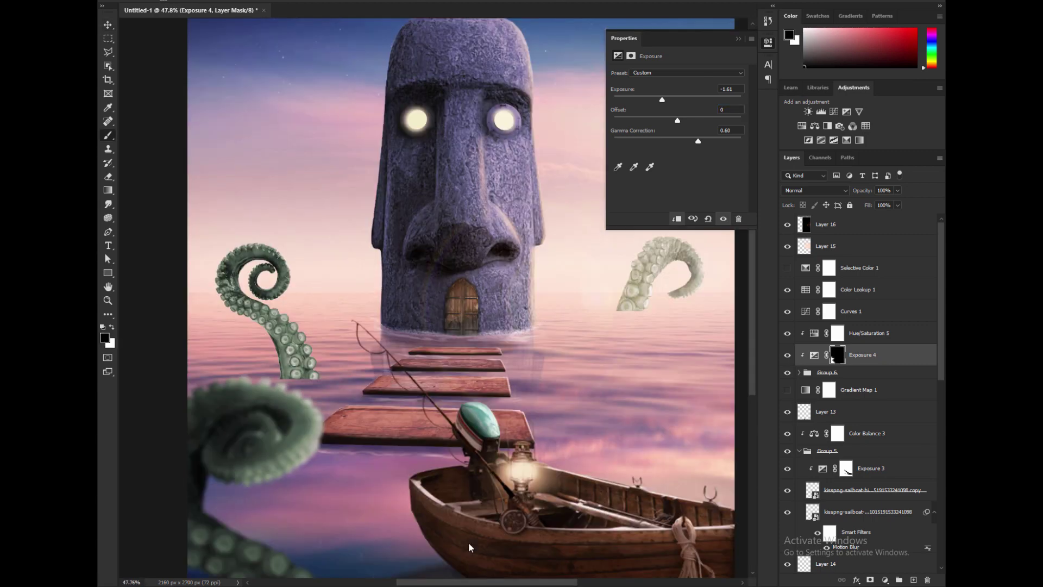
# Step: Refine the Exposure 4 mask with black and white brush strokes to shape the shading on the blurred foreground tentacle
pyautogui.press('x')
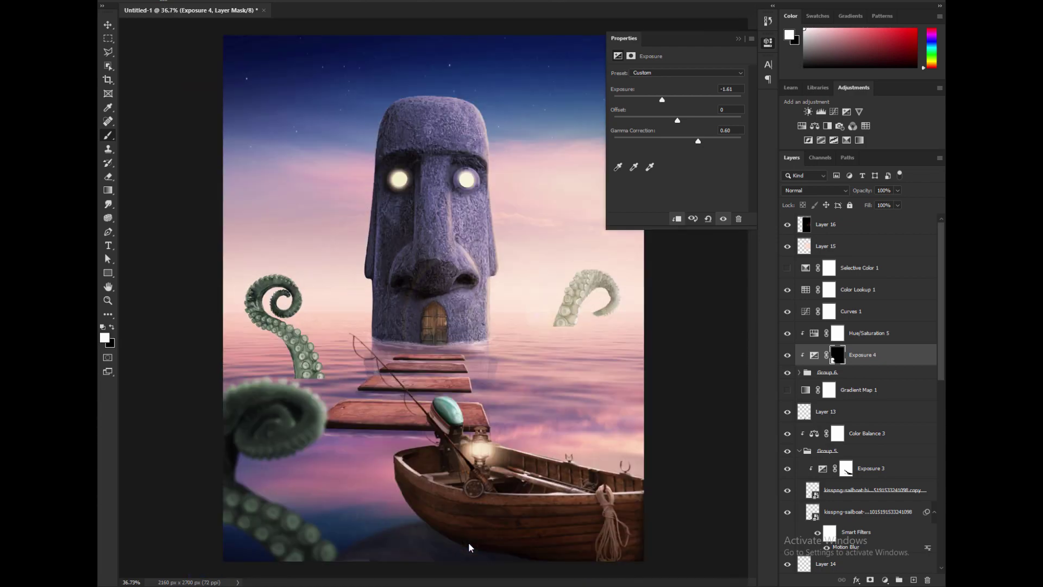
pyautogui.press('x')
pyautogui.scroll(-3, 468, 542)
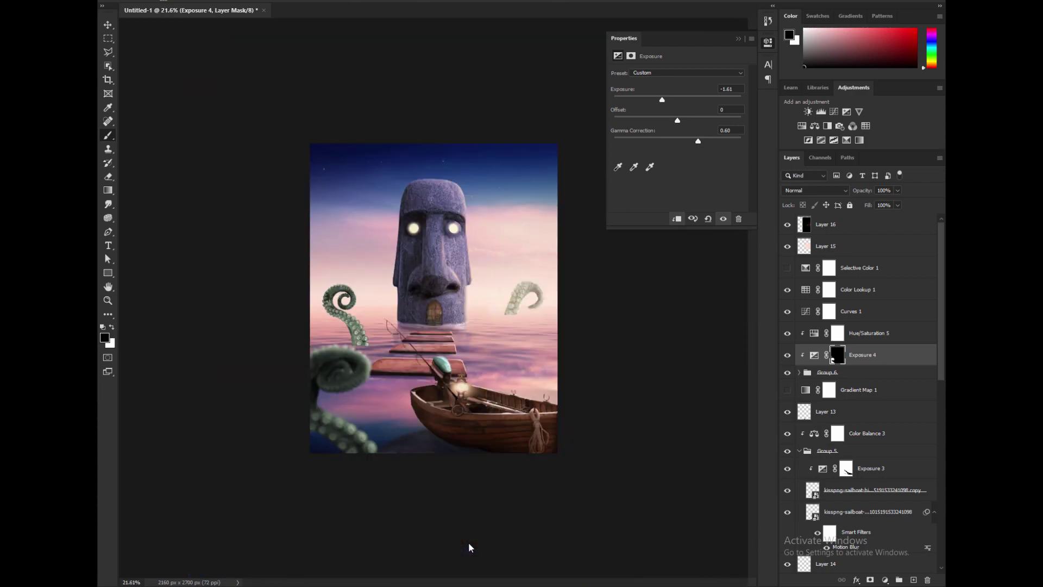
pyautogui.press('x')
pyautogui.scroll(5, 468, 543)
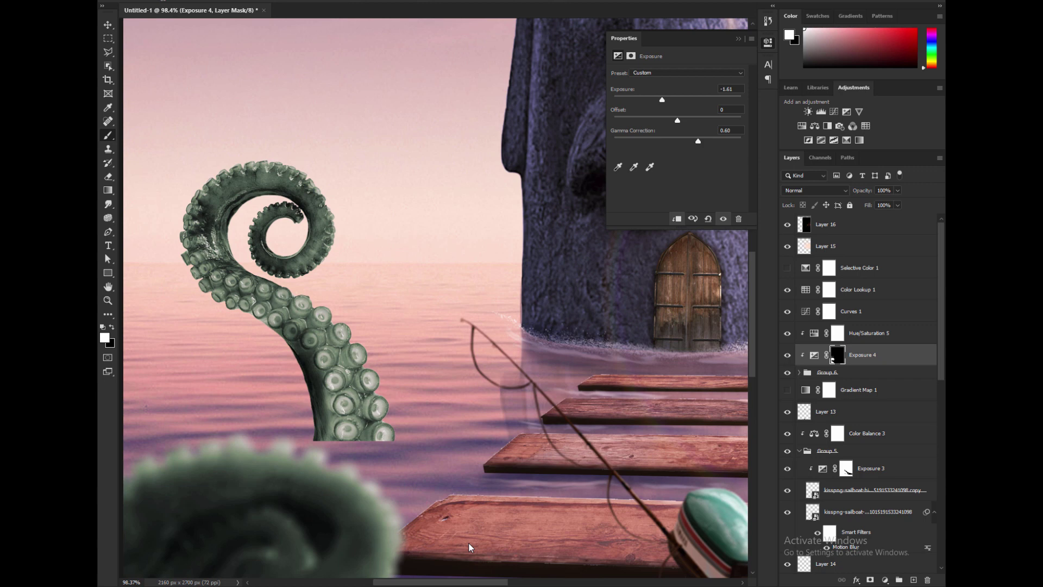
# Step: Paint shadows onto the curled tentacle left of the moai through the Exposure 4 mask
pyautogui.rightClick(468, 542)
pyautogui.press('Escape')
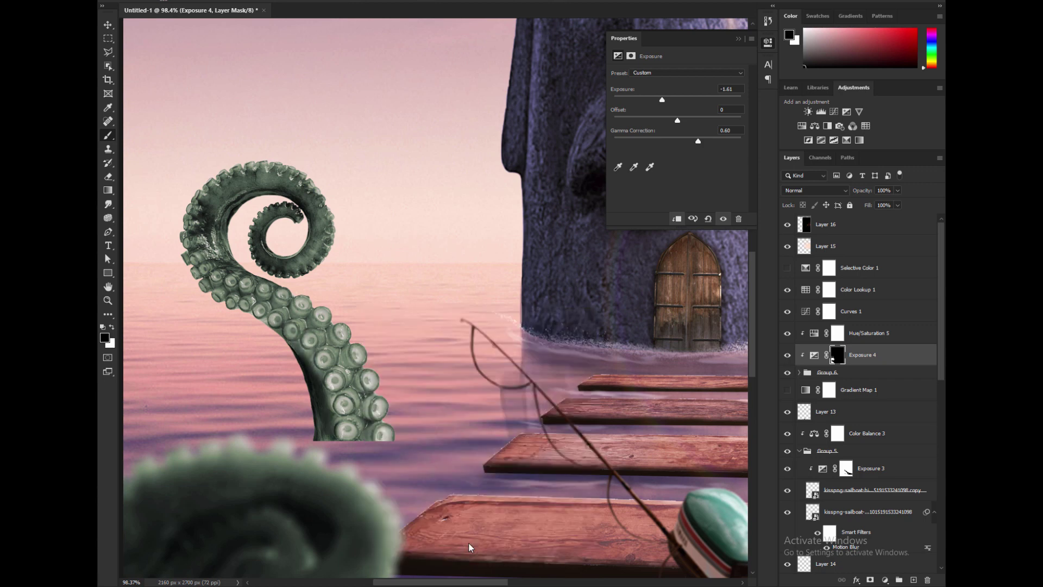
pyautogui.press('x')
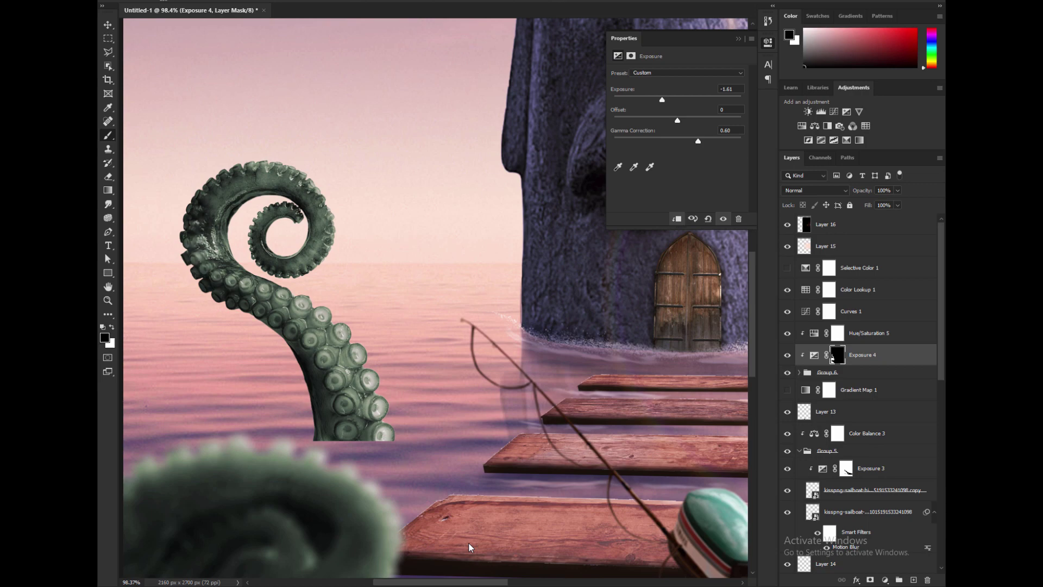
pyautogui.press('x')
pyautogui.hotkey('ctrl', '0')
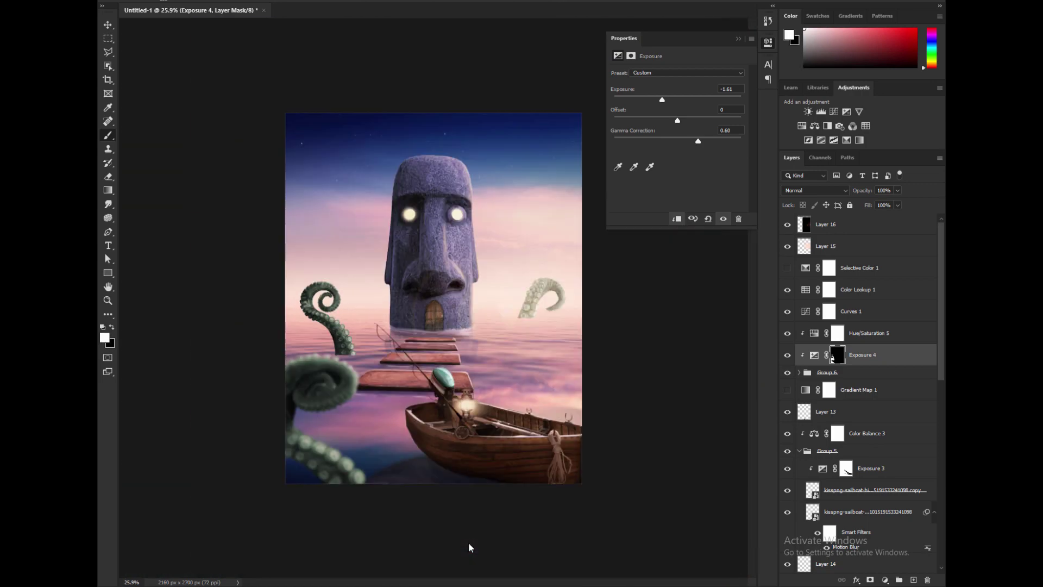
# Step: Shade the pale distant tentacle right of the moai by painting on the Exposure 4 mask
pyautogui.scroll(5, 468, 542)
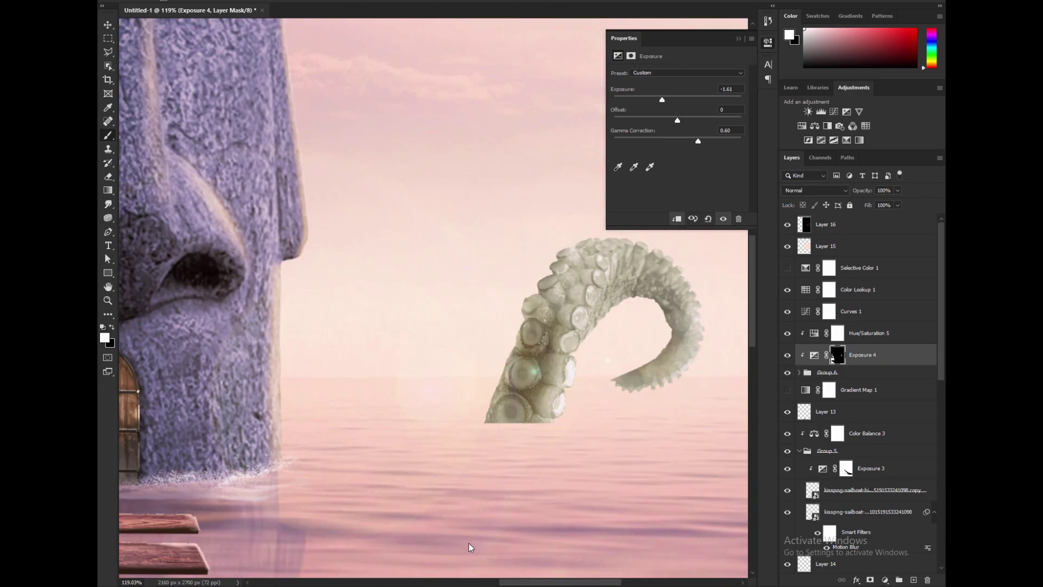
pyautogui.scroll(-5, 468, 543)
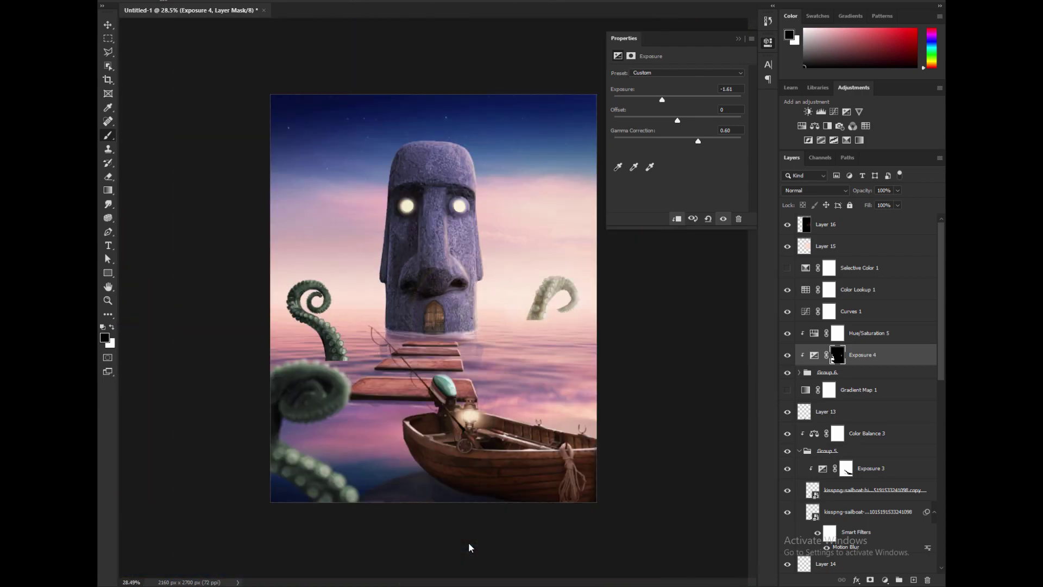
pyautogui.scroll(-1, 468, 542)
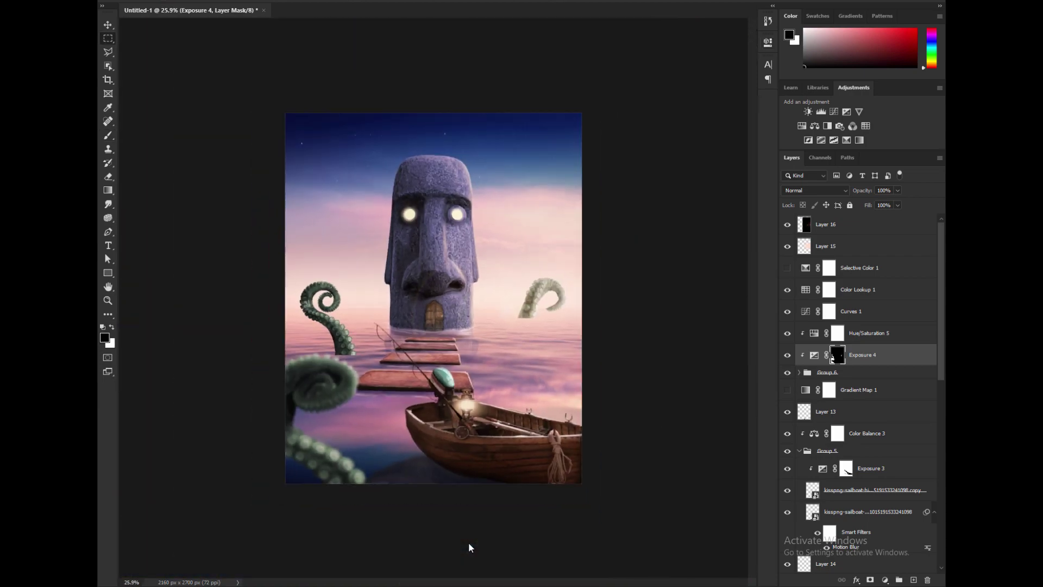
# Step: Add a mask to Group 6 and brush away the hard-cut base of the left tentacle so it sinks into the water
pyautogui.scroll(1, 468, 542)
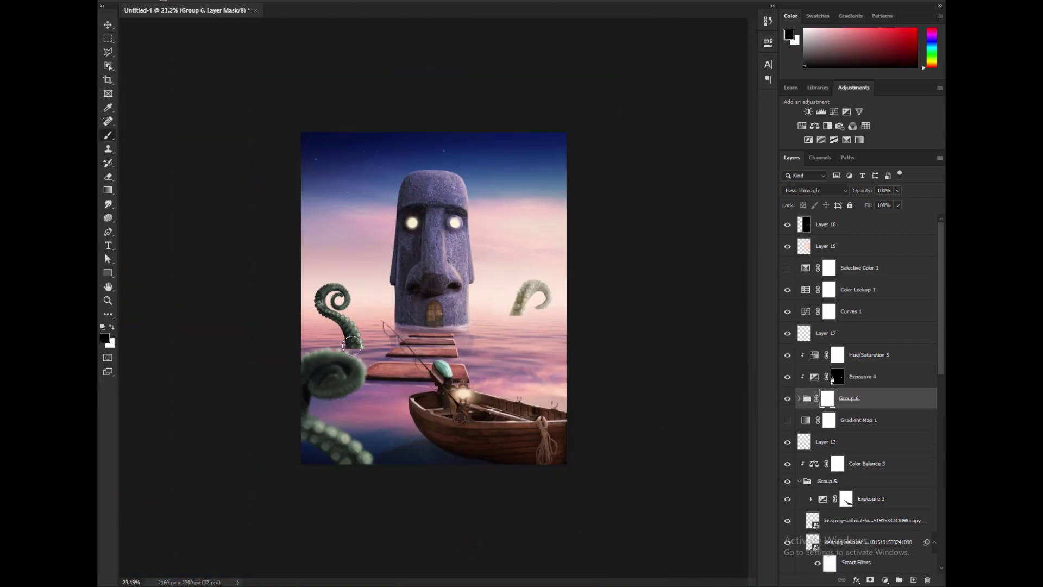
pyautogui.scroll(5, 352, 346)
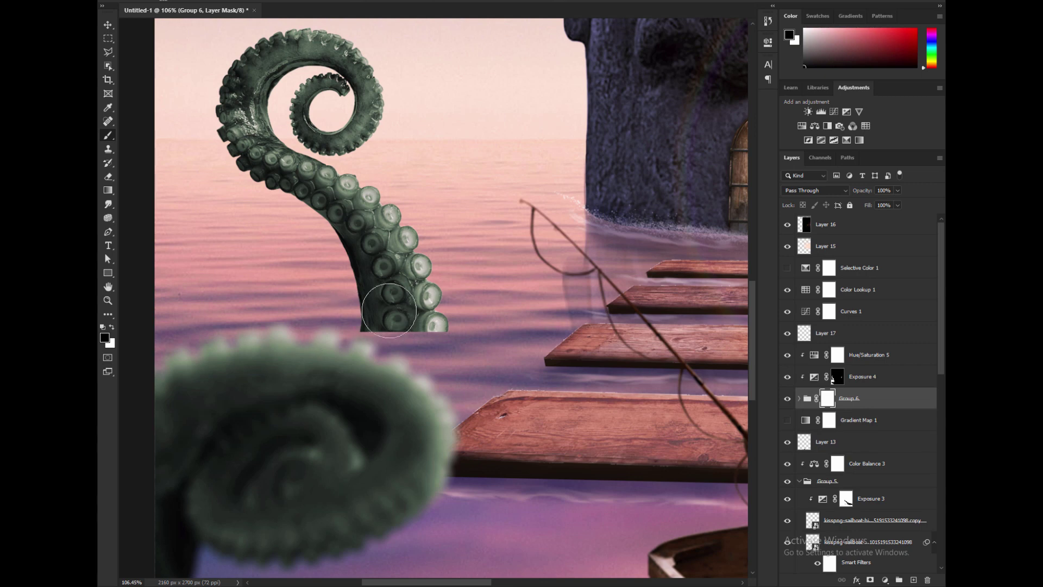
pyautogui.moveTo(389, 310); pyautogui.dragTo(440, 324)
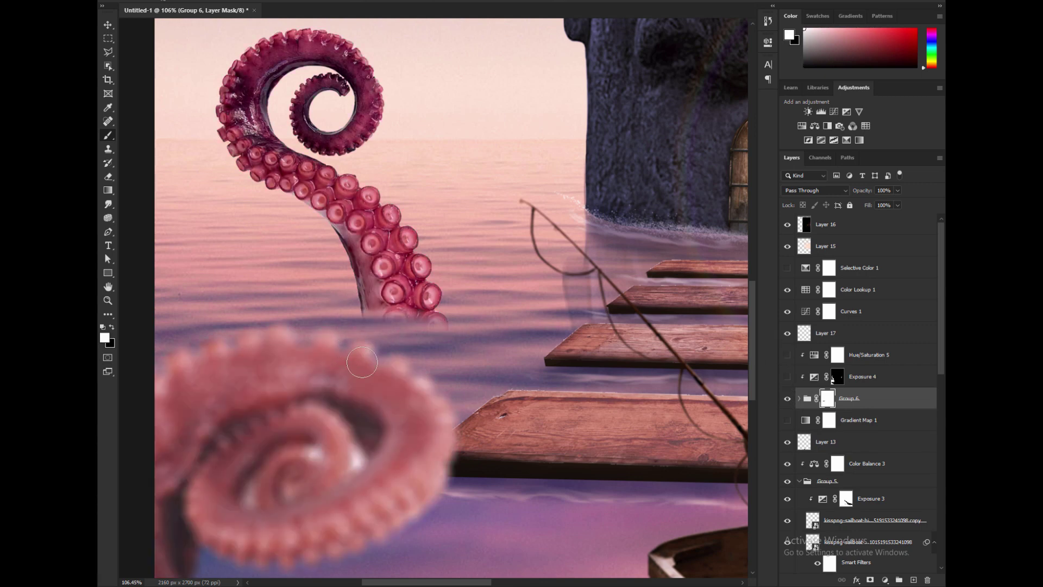
pyautogui.press('x')
pyautogui.moveTo(440, 316)
pyautogui.mouseDown()
pyautogui.moveTo(364, 304)
pyautogui.moveTo(435, 323)
pyautogui.mouseUp()
pyautogui.press('x')
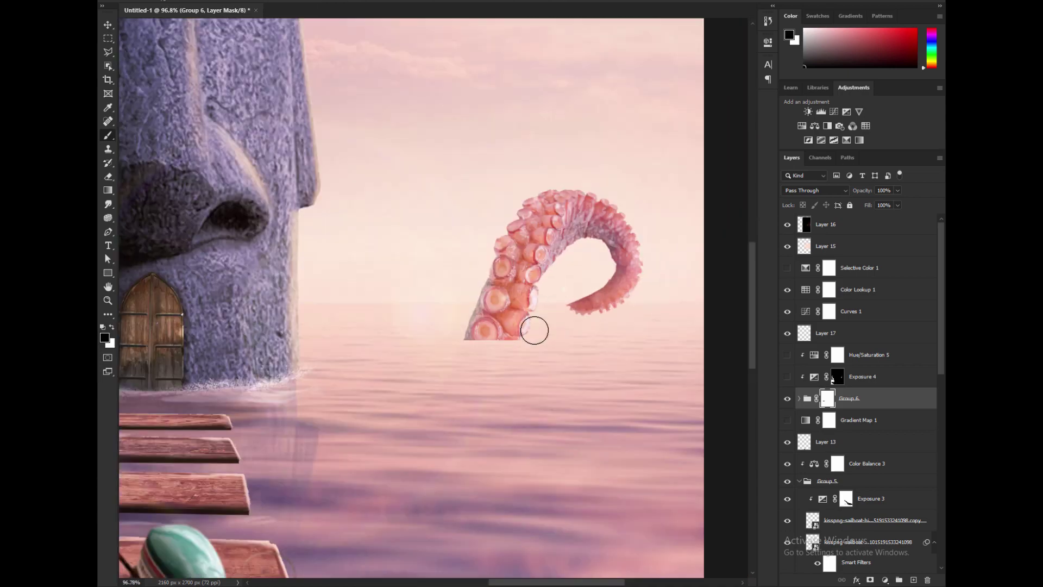
# Step: Fade the right tentacle's base into the sea on the Group 6 mask and show Exposure 4 and Hue/Saturation 5 again
pyautogui.scroll(3, 536, 328)
pyautogui.moveTo(787, 376); pyautogui.dragTo(787, 354)
pyautogui.hotkey('ctrl', '0')
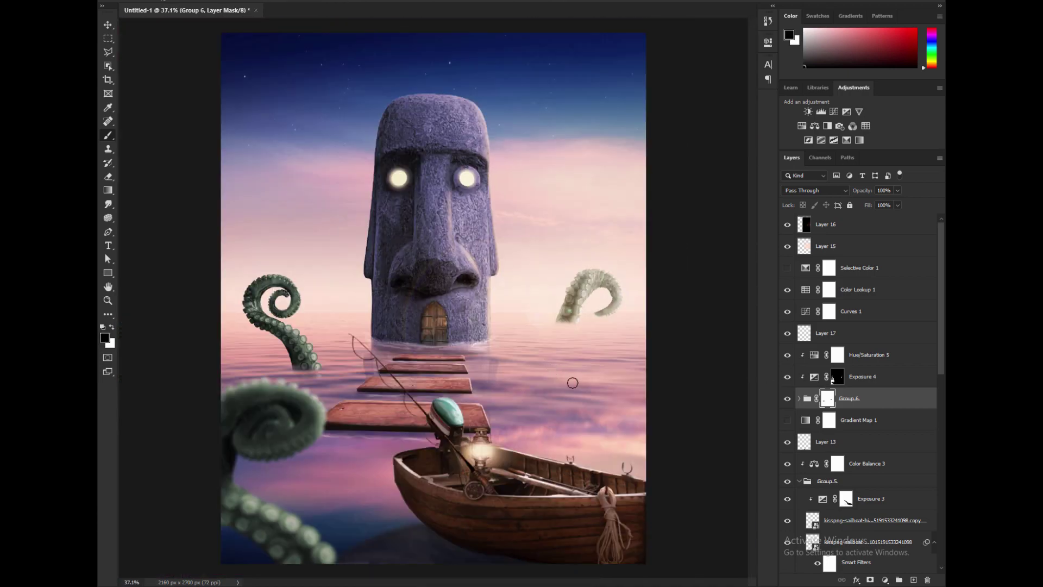
# Step: On Layer 17, stamp a white water splash at the left tentacle's base with a splatter brush
pyautogui.scroll(3, 307, 376)
pyautogui.scroll(-3, 308, 376)
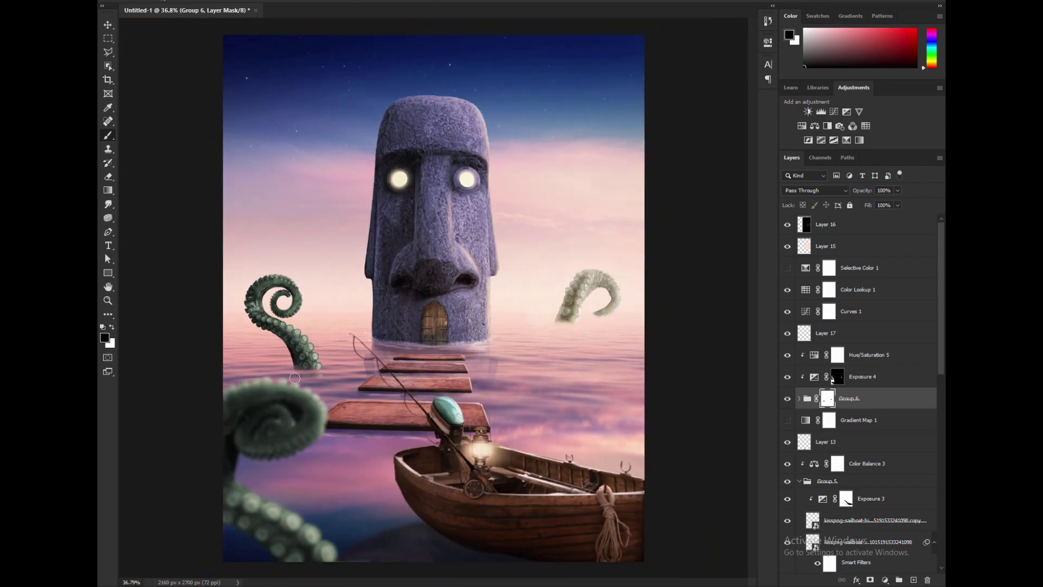
pyautogui.scroll(5, 298, 374)
pyautogui.click(807, 338)
pyautogui.rightClick(398, 348)
pyautogui.click(445, 370)
pyautogui.click(321, 360)
pyautogui.scroll(5, 335, 361)
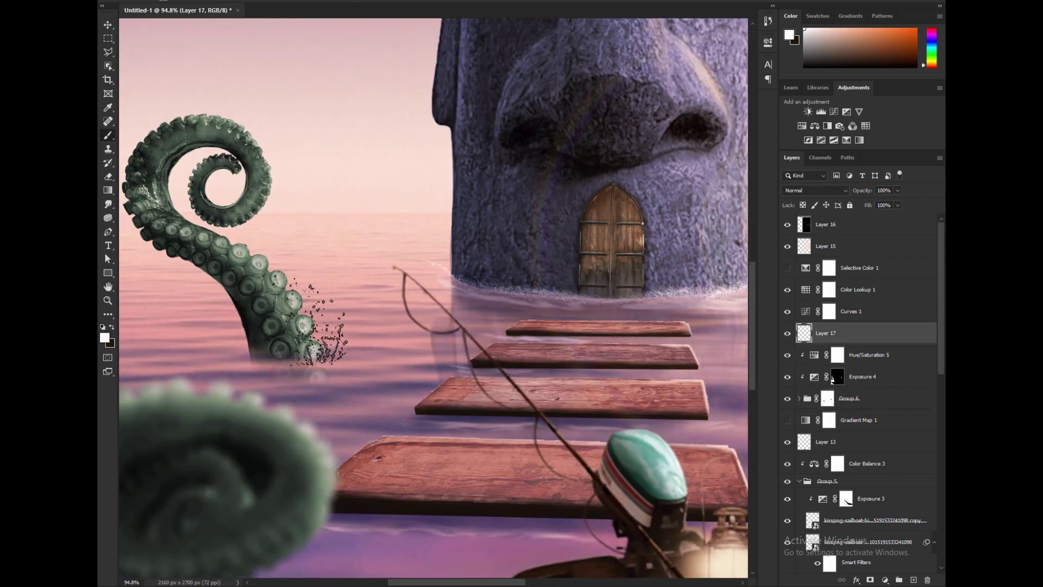
# Step: Stamp a white water splash at the base of the pale distant tentacle using a splatter brush on Layer 17
pyautogui.scroll(-5, 321, 326)
pyautogui.scroll(6, 565, 267)
pyautogui.scroll(-1, 566, 268)
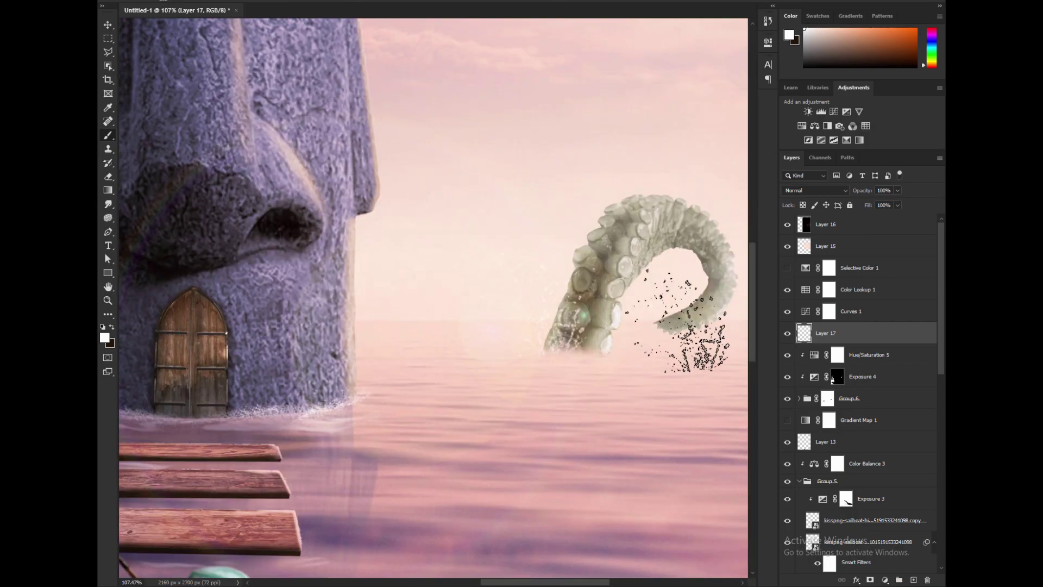
pyautogui.rightClick(679, 320)
pyautogui.click(610, 333)
# Step: Add small splashes on the outer side of the left tentacle's base and check the whole composition
pyautogui.scroll(-4, 610, 333)
pyautogui.scroll(1, 413, 326)
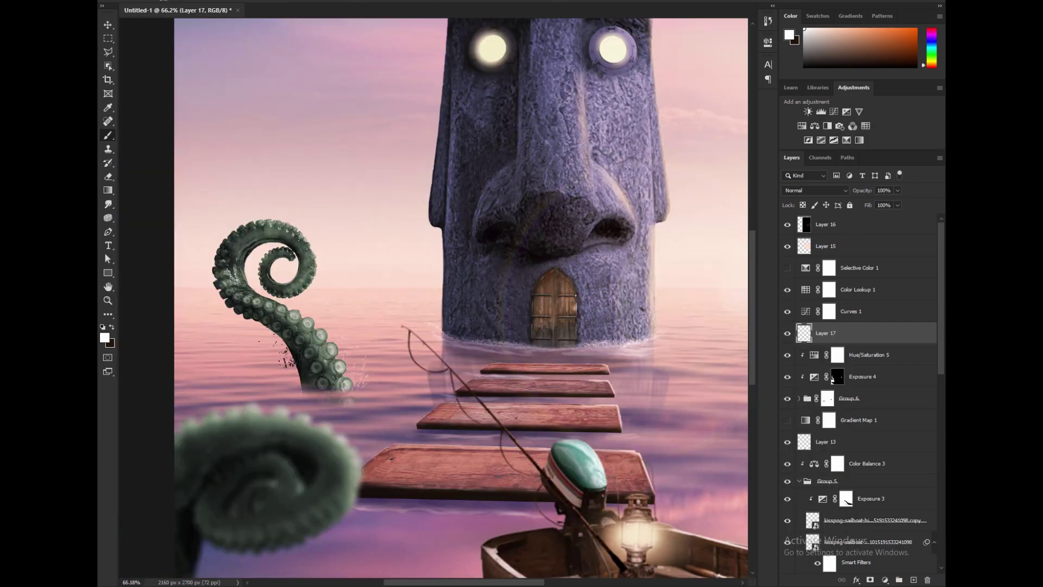
pyautogui.scroll(4, 288, 358)
pyautogui.scroll(-6, 413, 413)
pyautogui.press('x')
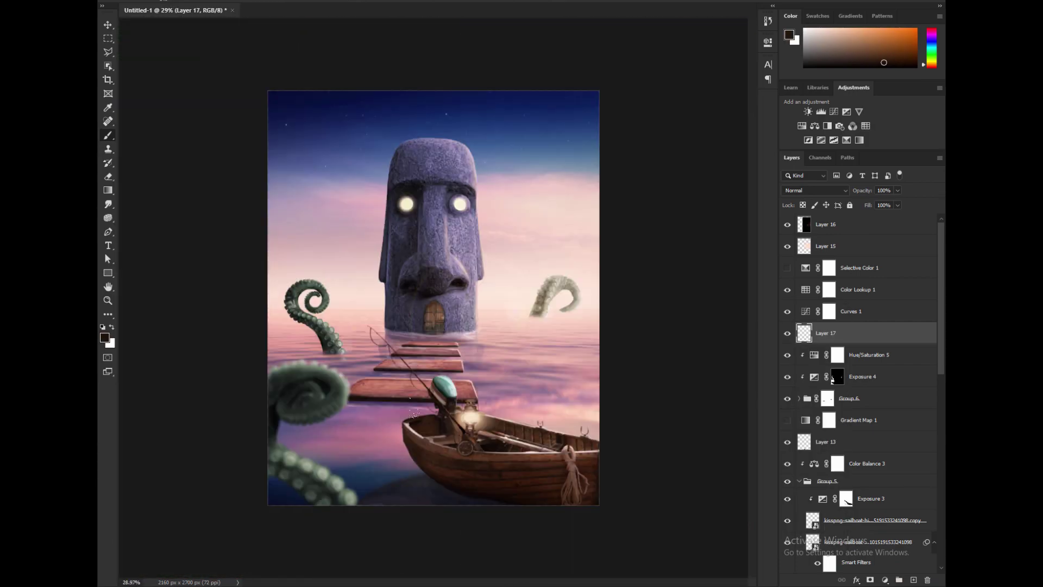
pyautogui.scroll(6, 414, 413)
pyautogui.scroll(-3, 256, 443)
pyautogui.scroll(-5, 474, 386)
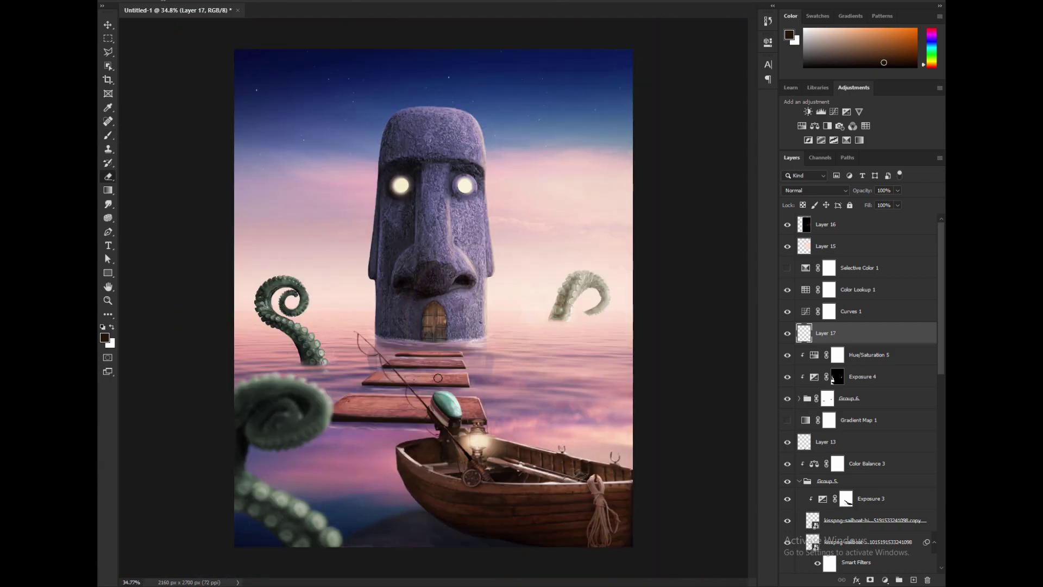
pyautogui.scroll(1, 434, 353)
pyautogui.scroll(-1, 435, 354)
# Step: Add a clipped, colorized Hue/Saturation layer to the tentacles with Hue 29, Saturation 26 and Lightness +44, and invert its mask
pyautogui.click(837, 377)
pyautogui.click(802, 126)
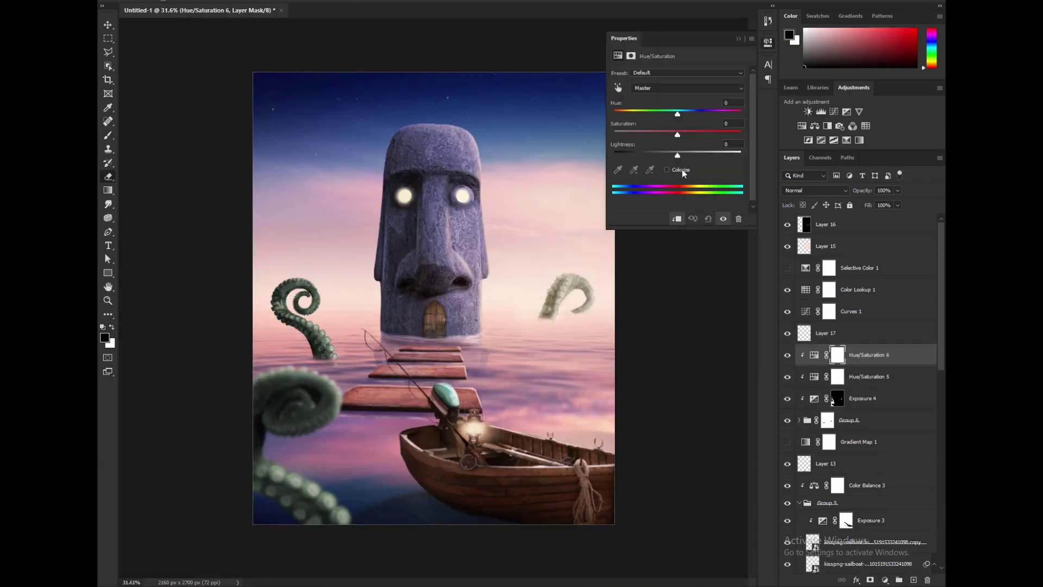
pyautogui.click(667, 169)
pyautogui.moveTo(615, 114); pyautogui.dragTo(624, 114)
pyautogui.moveTo(681, 154); pyautogui.dragTo(710, 156)
pyautogui.hotkey('ctrl', 'i')
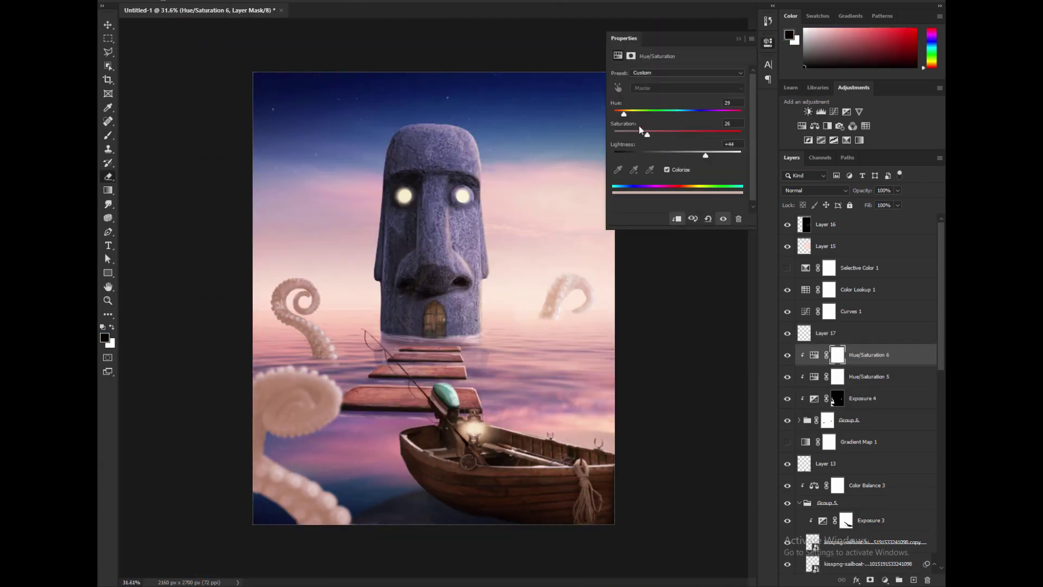
# Step: Brush pale highlights onto the moai-facing curl and suckers of the left tentacle through the Hue/Saturation 6 mask
pyautogui.click(767, 42)
pyautogui.scroll(3, 287, 284)
pyautogui.press('b')
pyautogui.rightClick(296, 299)
pyautogui.doubleClick(313, 354)
pyautogui.scroll(1, 294, 314)
pyautogui.press('x')
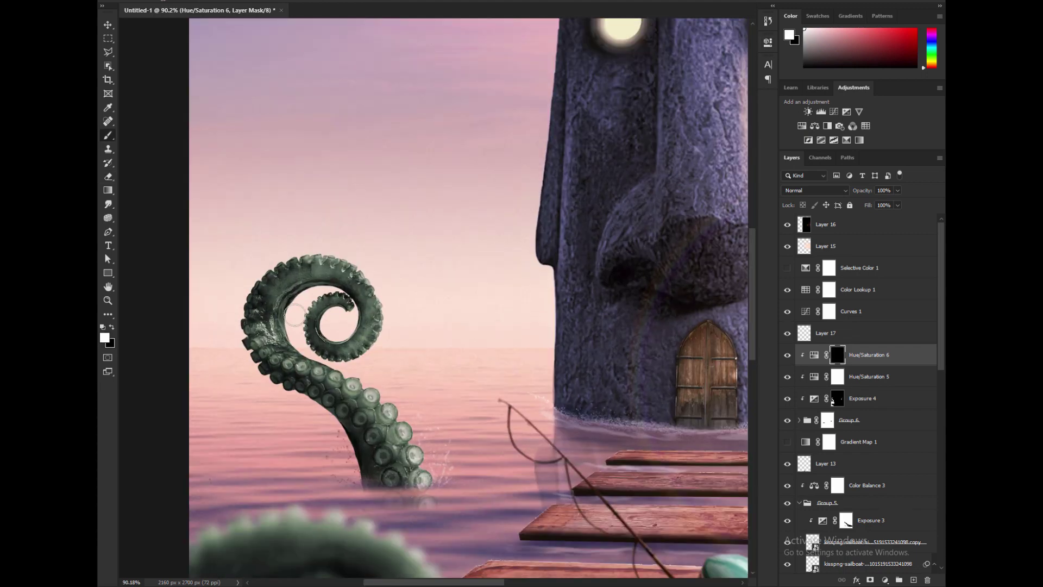
pyautogui.moveTo(332, 249)
pyautogui.mouseDown()
pyautogui.moveTo(366, 358)
pyautogui.moveTo(297, 264)
pyautogui.moveTo(371, 275)
pyautogui.moveTo(373, 370)
pyautogui.moveTo(421, 474)
pyautogui.mouseUp()
pyautogui.press('x')
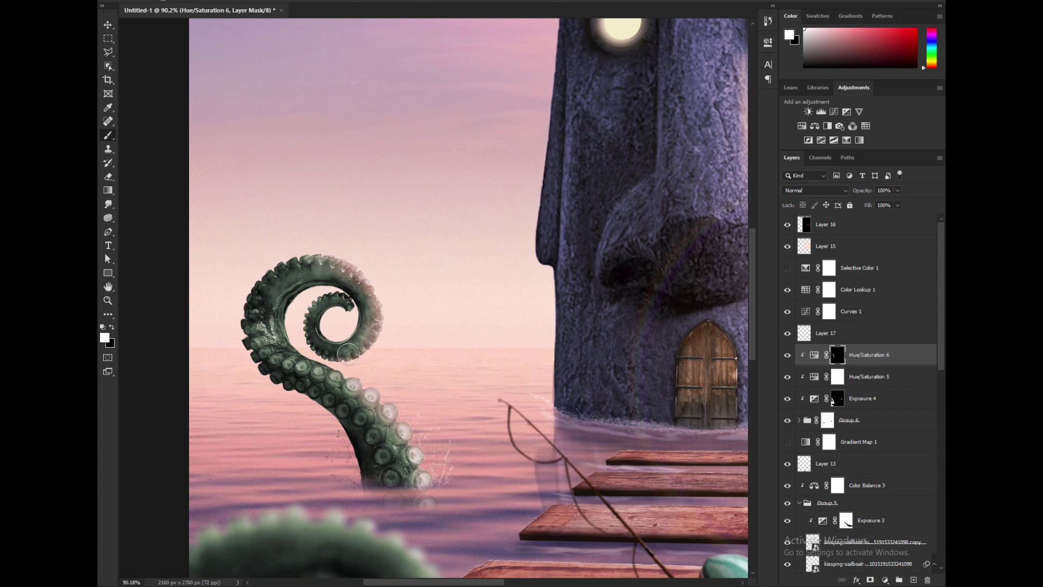
pyautogui.hotkey('ctrl', '0')
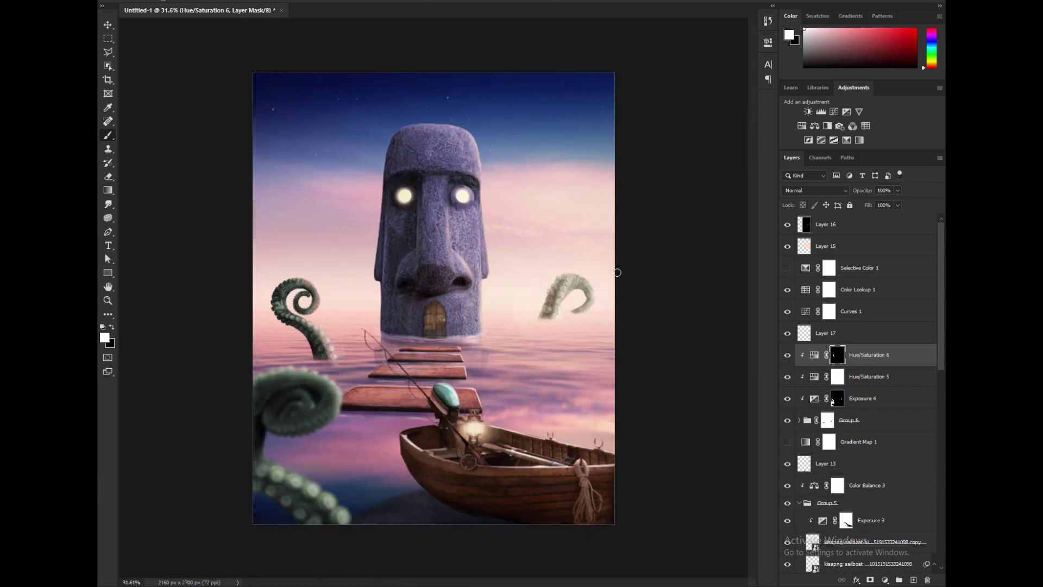
# Step: Brush soft highlights onto the distant and blurred foreground tentacles on the Hue/Saturation 6 mask with a smaller brush for detail
pyautogui.press('x')
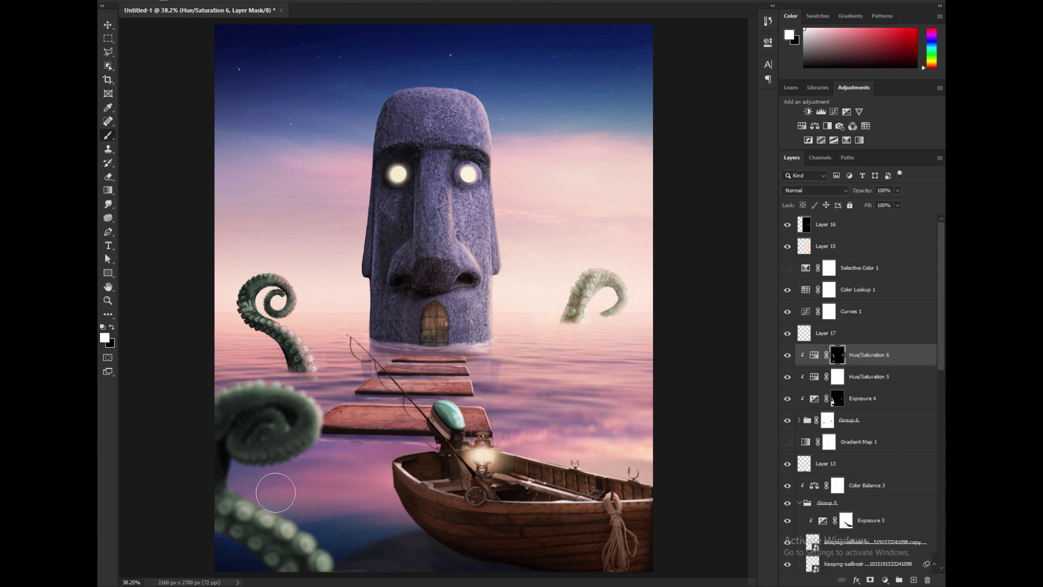
pyautogui.press('[')
pyautogui.press('[')
pyautogui.press('[')
pyautogui.press('[')
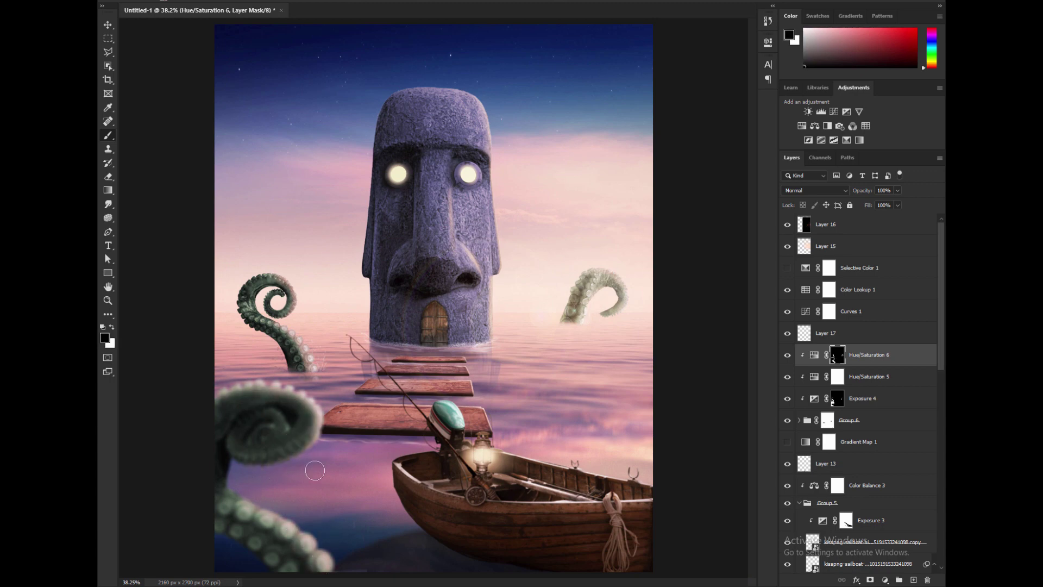
pyautogui.scroll(-3, 315, 471)
pyautogui.scroll(2, 410, 451)
pyautogui.scroll(-1, 487, 333)
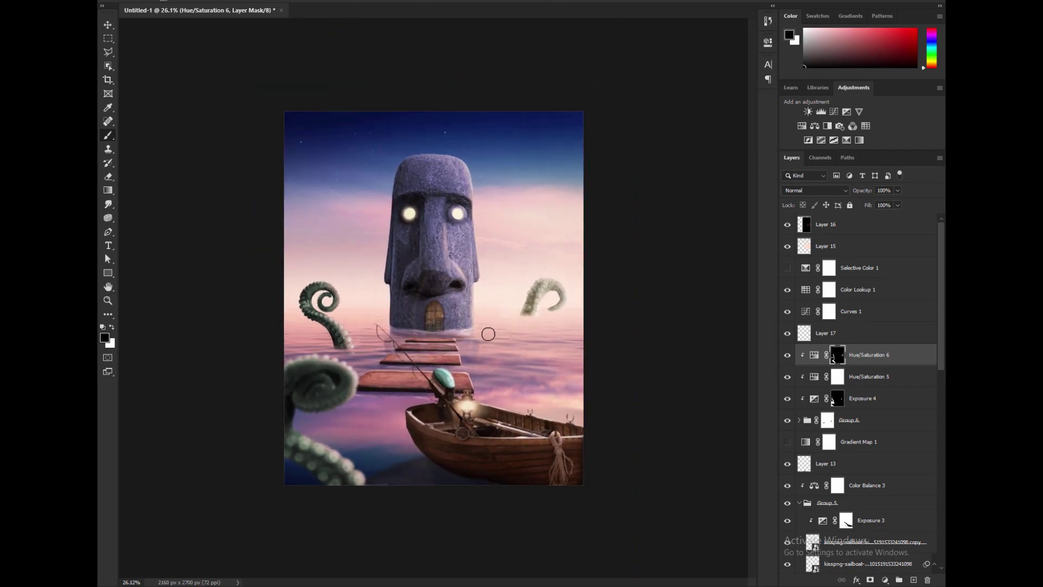
# Step: Duplicate Group 6 and clip Exposure 4, Hue/Saturation 5 and Hue/Saturation 6 to the copy
pyautogui.click(799, 420)
pyautogui.click(865, 448)
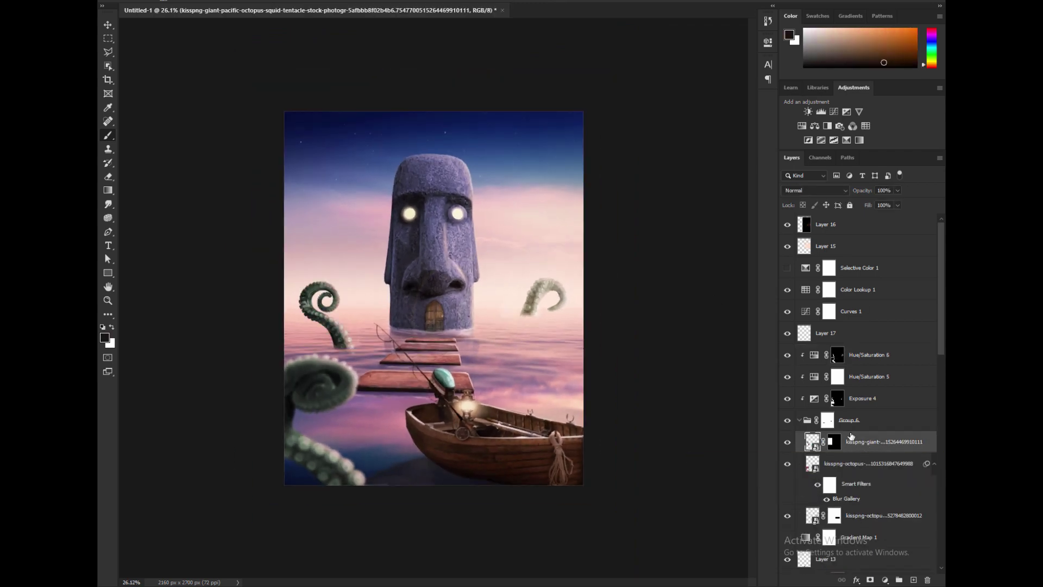
pyautogui.click(799, 420)
pyautogui.moveTo(875, 425); pyautogui.dragTo(878, 409)
pyautogui.click(870, 398)
pyautogui.keyDown('shift'); pyautogui.click(871, 357); pyautogui.keyUp('shift')
pyautogui.rightClick(871, 357)
pyautogui.click(723, 347)
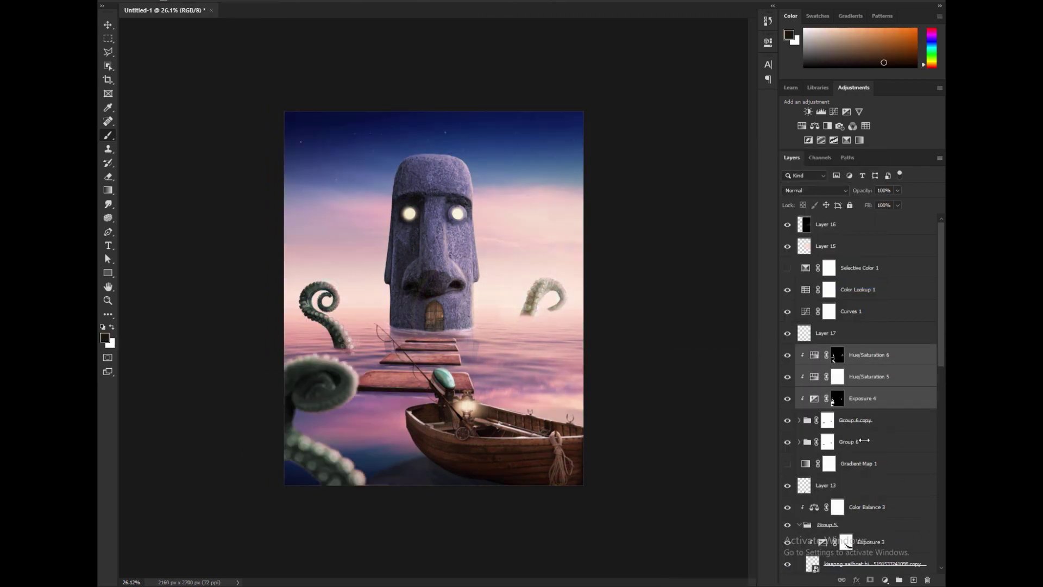
# Step: Flip the original Group 6 vertically, move it up to serve as reflections and hide its large foreground tentacle
pyautogui.click(827, 442)
pyautogui.hotkey('ctrl', 't')
pyautogui.moveTo(449, 352); pyautogui.dragTo(458, 204)
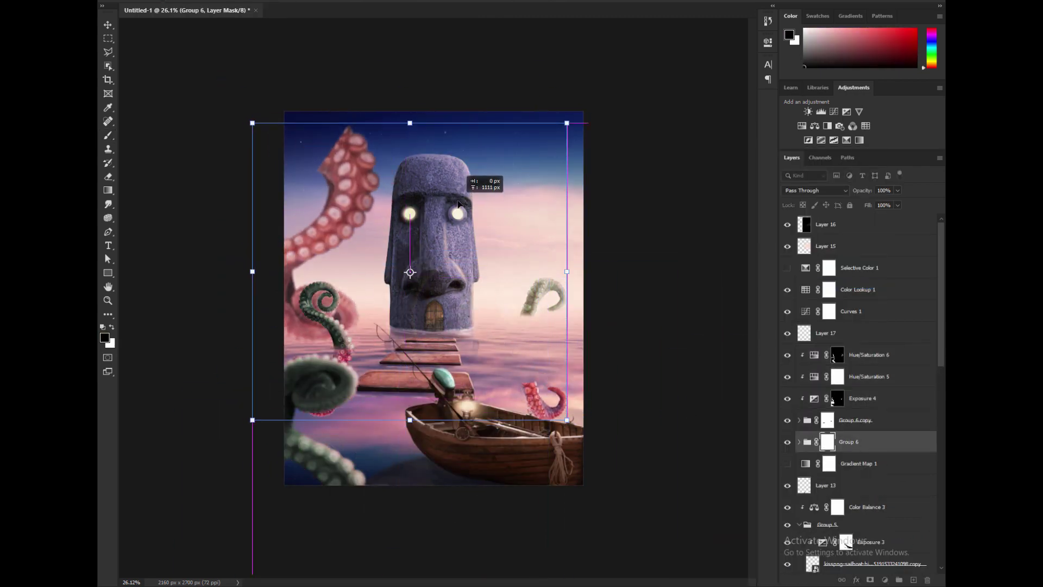
pyautogui.press('Return')
pyautogui.click(798, 441)
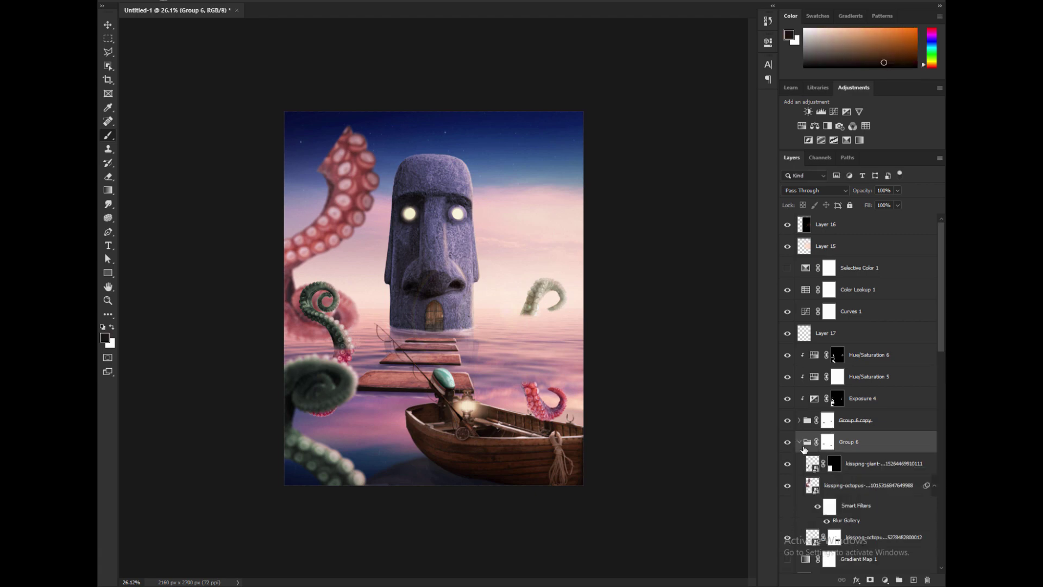
pyautogui.click(789, 485)
# Step: Move the flipped right tentacle beneath the distant tentacle and rotate it to line up with the base
pyautogui.scroll(-1, 794, 487)
pyautogui.click(868, 494)
pyautogui.click(108, 25)
pyautogui.moveTo(554, 413); pyautogui.dragTo(466, 295)
pyautogui.scroll(1, 554, 348)
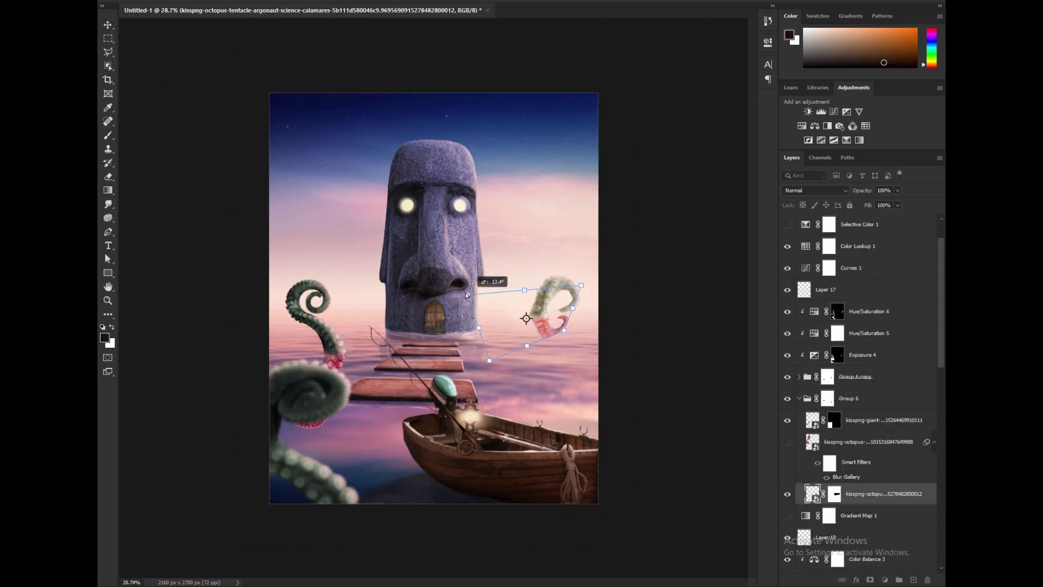
pyautogui.press('Return')
pyautogui.scroll(2, 565, 326)
pyautogui.scroll(-2, 565, 331)
pyautogui.click(847, 443)
pyautogui.click(859, 421)
pyautogui.scroll(1, 554, 337)
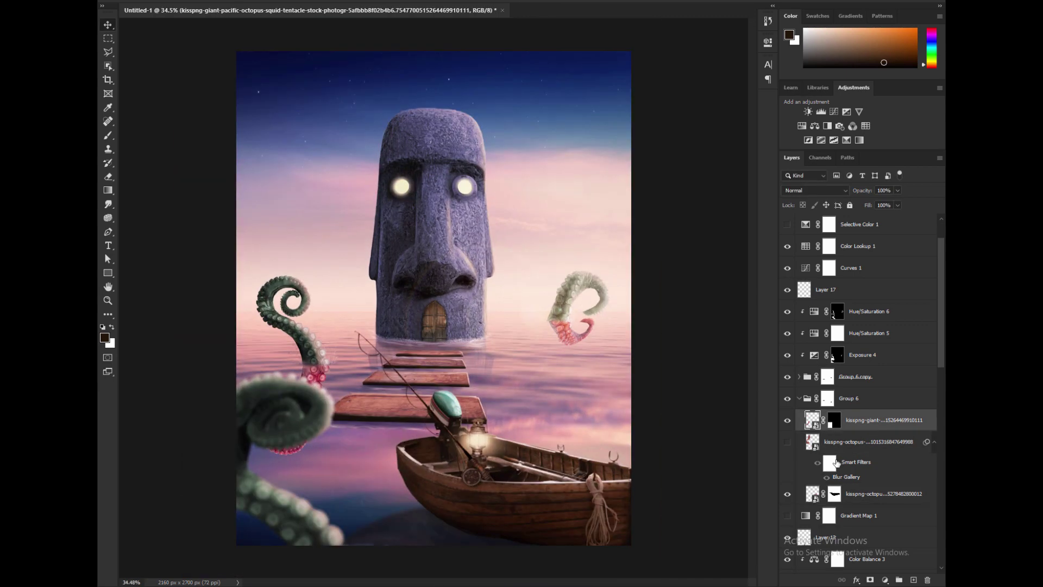
pyautogui.click(853, 442)
pyautogui.click(864, 494)
pyautogui.moveTo(625, 378); pyautogui.dragTo(613, 325)
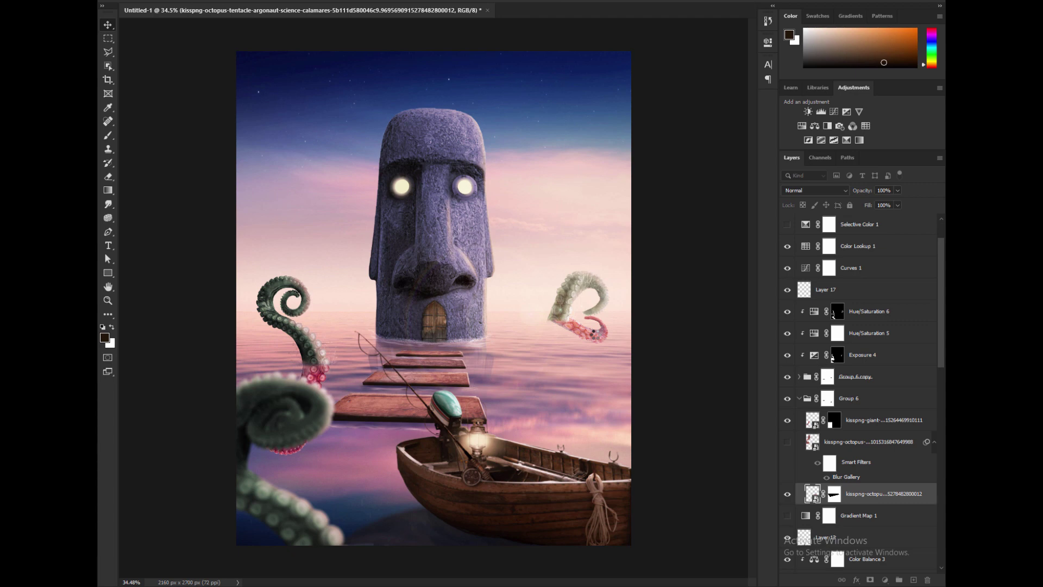
pyautogui.hotkey('ctrl', '-')
pyautogui.rightClick(846, 493)
pyautogui.press('Escape')
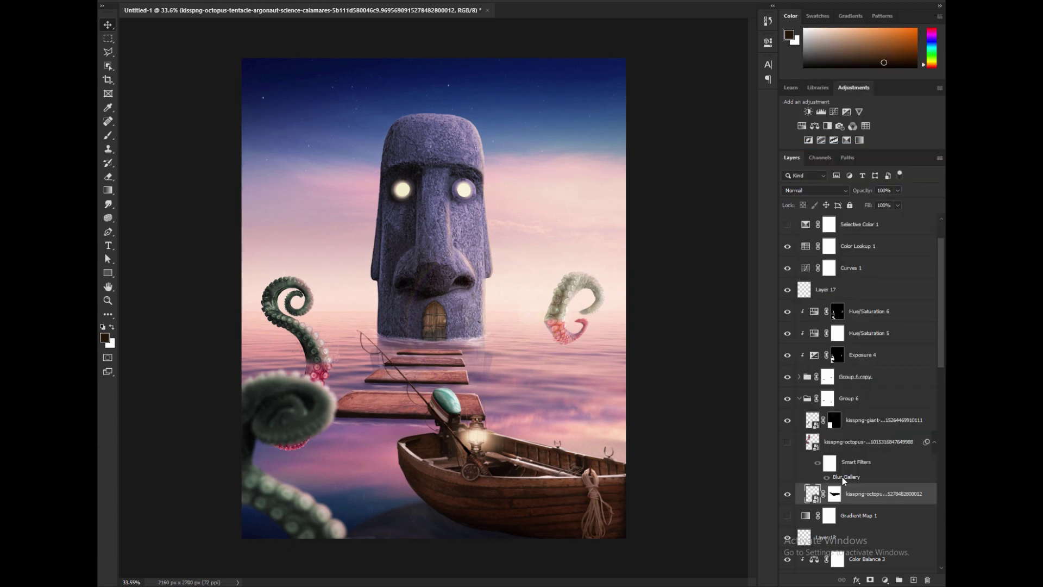
# Step: Replace the mask on the right tentacle's reflection with a new one and fade the reflection using a gradient
pyautogui.press('Delete')
pyautogui.click(870, 580)
pyautogui.press('g')
pyautogui.scroll(8, 603, 330)
pyautogui.moveTo(518, 321); pyautogui.dragTo(518, 296)
pyautogui.moveTo(521, 343); pyautogui.dragTo(521, 304)
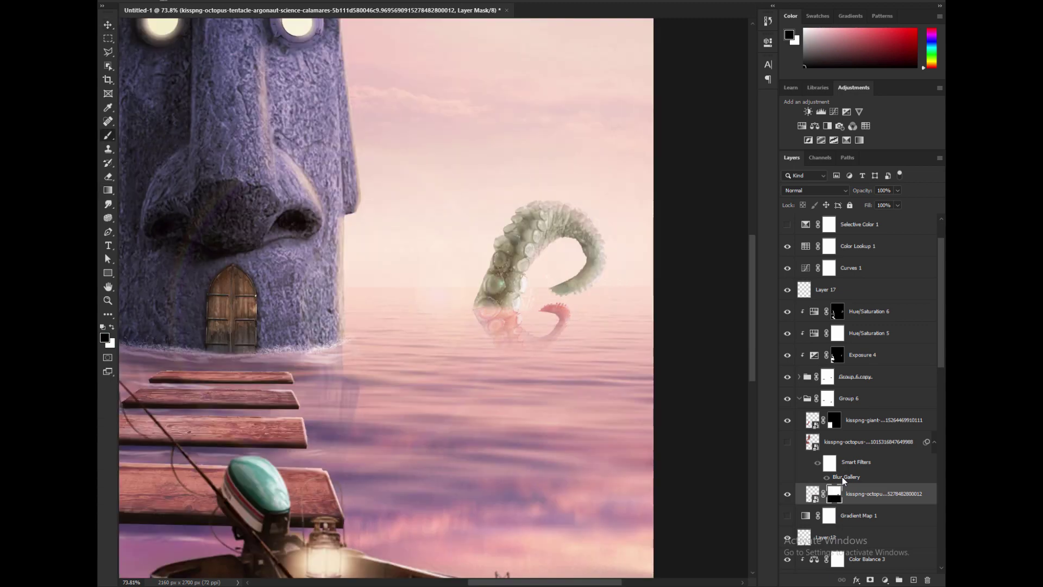
# Step: Try other blend modes on the right tentacle's reflection and set it to Overlay
pyautogui.scroll(-4, 651, 353)
pyautogui.click(814, 190)
pyautogui.press('Up')
pyautogui.press('Up')
pyautogui.press('Up')
pyautogui.press('Up')
pyautogui.press('Up')
pyautogui.press('Up')
pyautogui.press('Up')
pyautogui.press('Up')
pyautogui.press('Up')
pyautogui.press('Up')
pyautogui.press('Up')
pyautogui.press('Up')
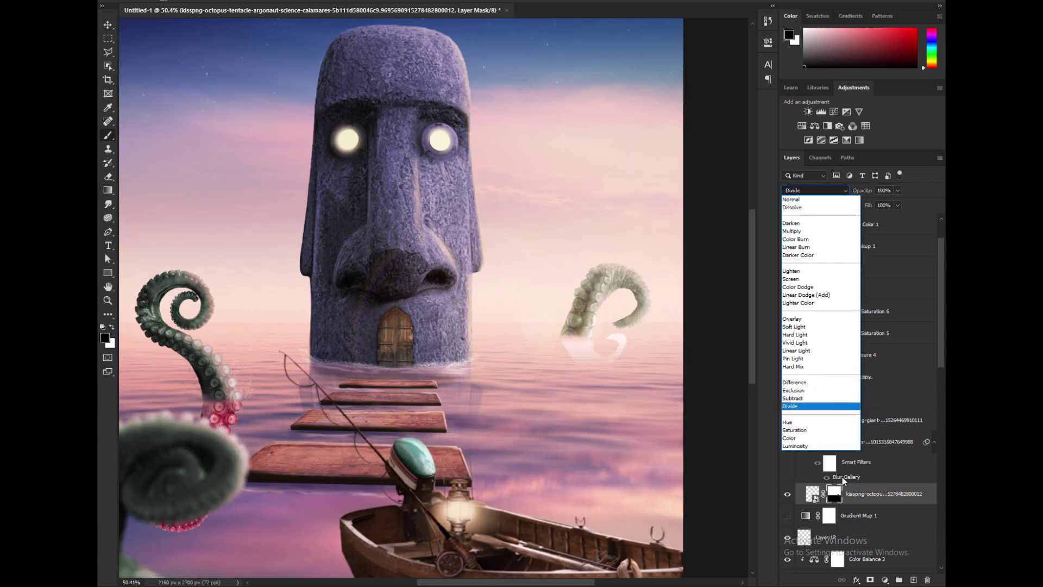
pyautogui.press('Up')
pyautogui.press('Return')
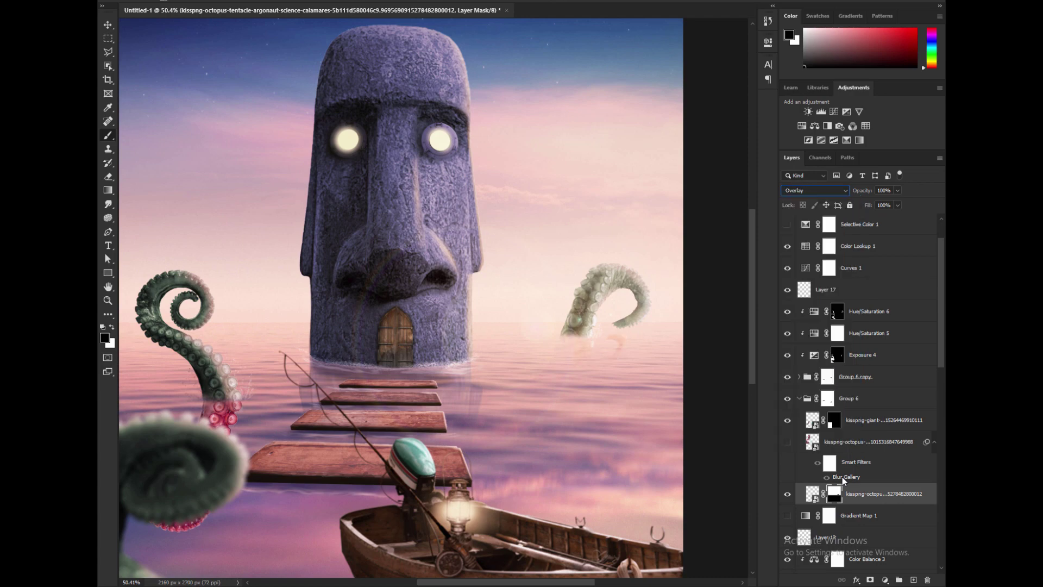
# Step: Replace the Overlay blending of the right tentacle's reflection with a mode that shows it more distinctly on the water
pyautogui.scroll(-2, 842, 477)
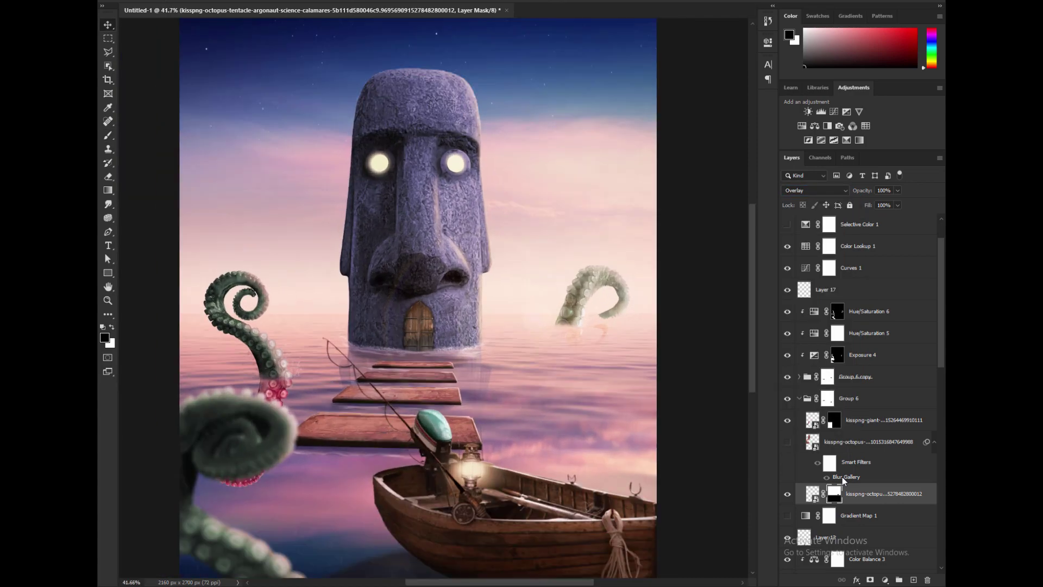
pyautogui.scroll(-1, 591, 301)
pyautogui.click(815, 191)
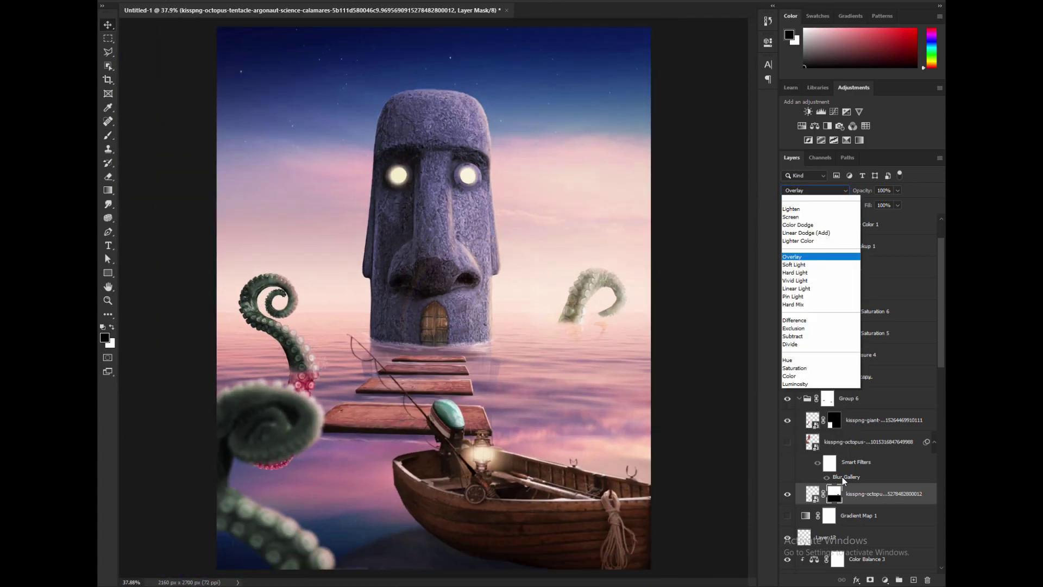
pyautogui.click(793, 225)
# Step: Move the flipped left tentacle in Group 6 beneath the left tentacle's base and skew it to match the slant
pyautogui.click(849, 398)
pyautogui.hotkey('alt', '[')
pyautogui.hotkey('ctrl', ',')
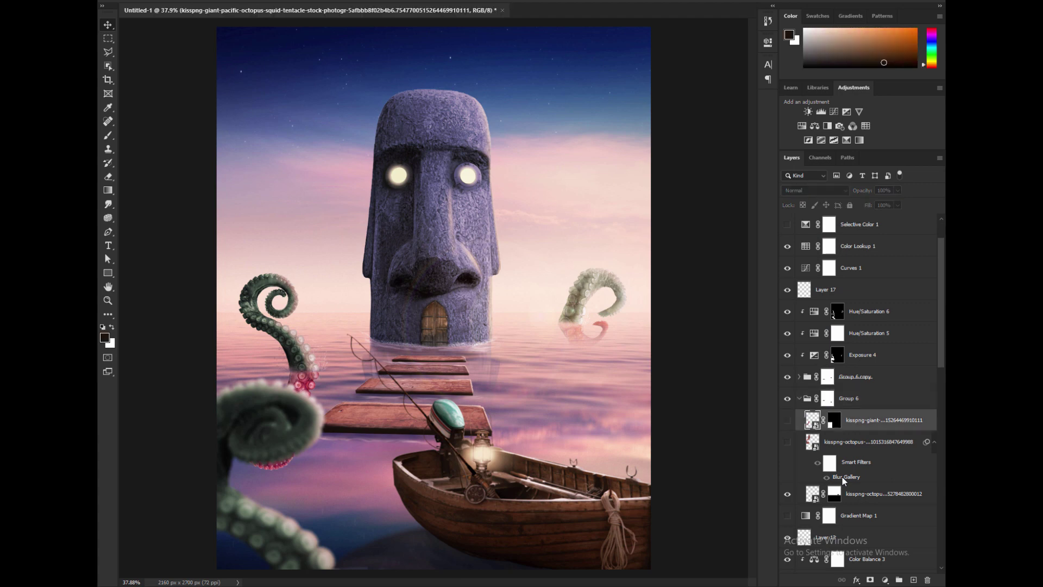
pyautogui.moveTo(280, 470); pyautogui.dragTo(261, 413)
pyautogui.moveTo(279, 334); pyautogui.dragTo(307, 361)
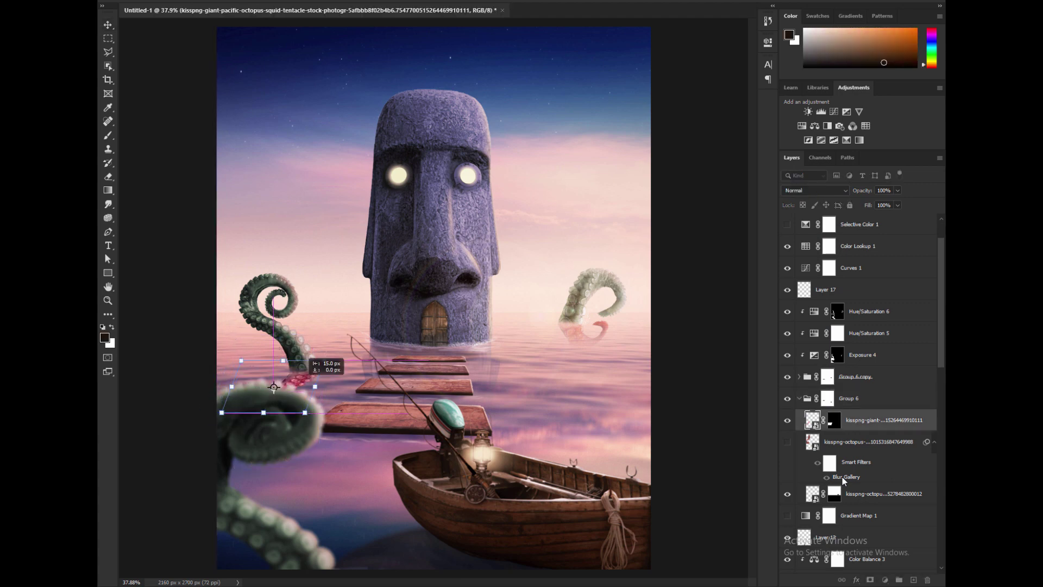
pyautogui.press('Return')
# Step: Replace the mask on the left tentacle's reflection and fade the reflection downward from the base with a gradient
pyautogui.scroll(8, 292, 394)
pyautogui.scroll(-2, 348, 348)
pyautogui.scroll(2, 326, 347)
pyautogui.rightClick(881, 420)
pyautogui.click(782, 271)
pyautogui.click(870, 579)
pyautogui.press('g')
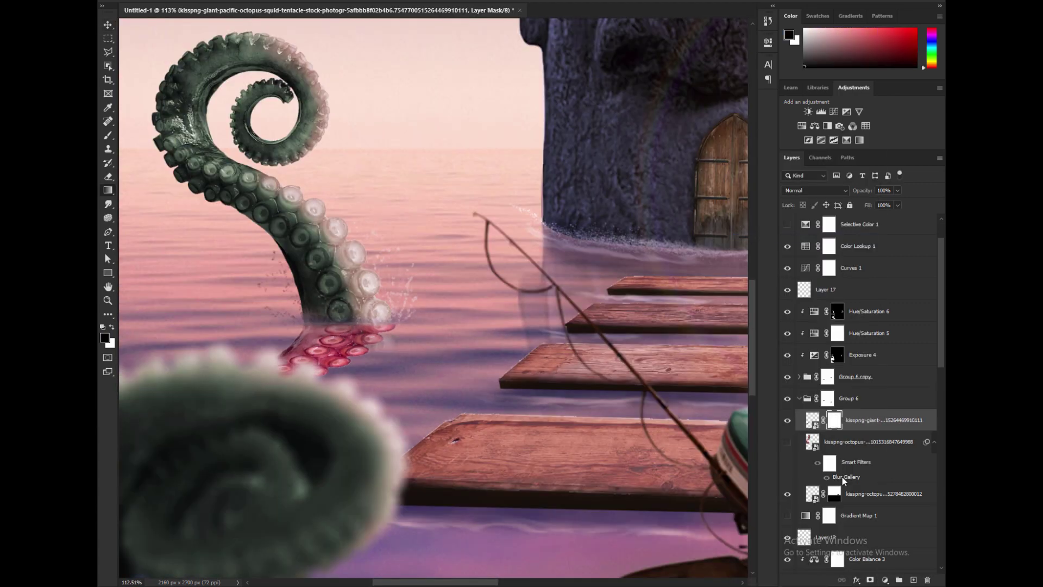
pyautogui.moveTo(332, 325); pyautogui.dragTo(332, 363)
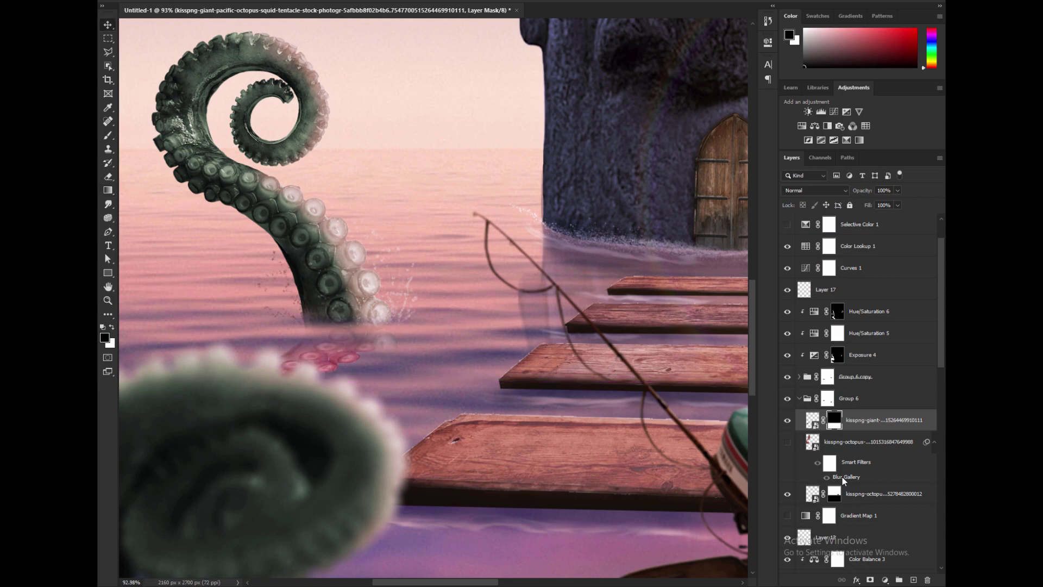
# Step: Set the left tentacle's reflection to Multiply and copy Hue/Saturation 5 onto the reflection group
pyautogui.hotkey('ctrl', '0')
pyautogui.hotkey('alt', 'shift', 'm')
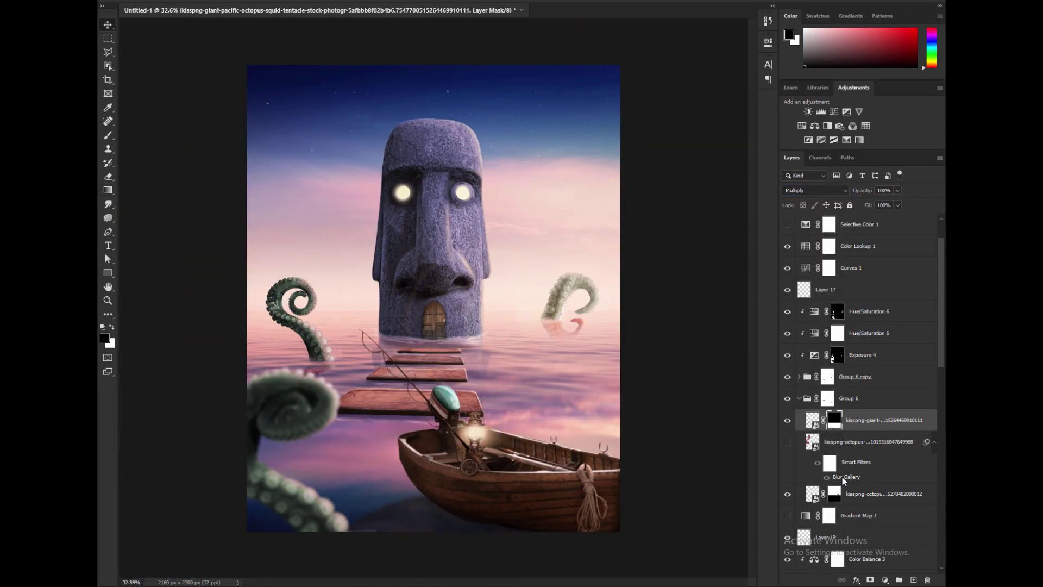
pyautogui.hotkey('ctrl', '+')
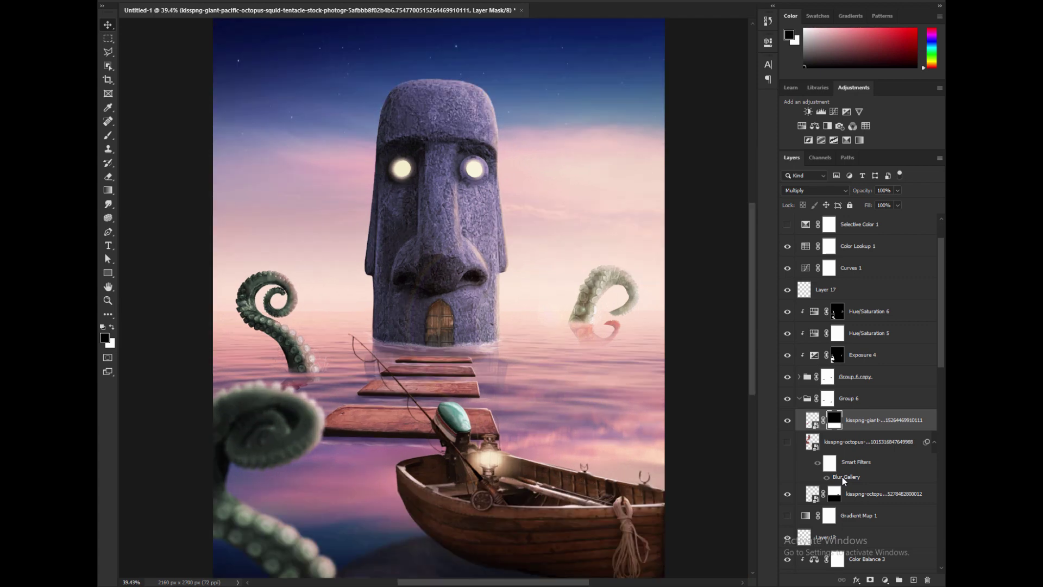
pyautogui.moveTo(869, 333); pyautogui.dragTo(869, 375)
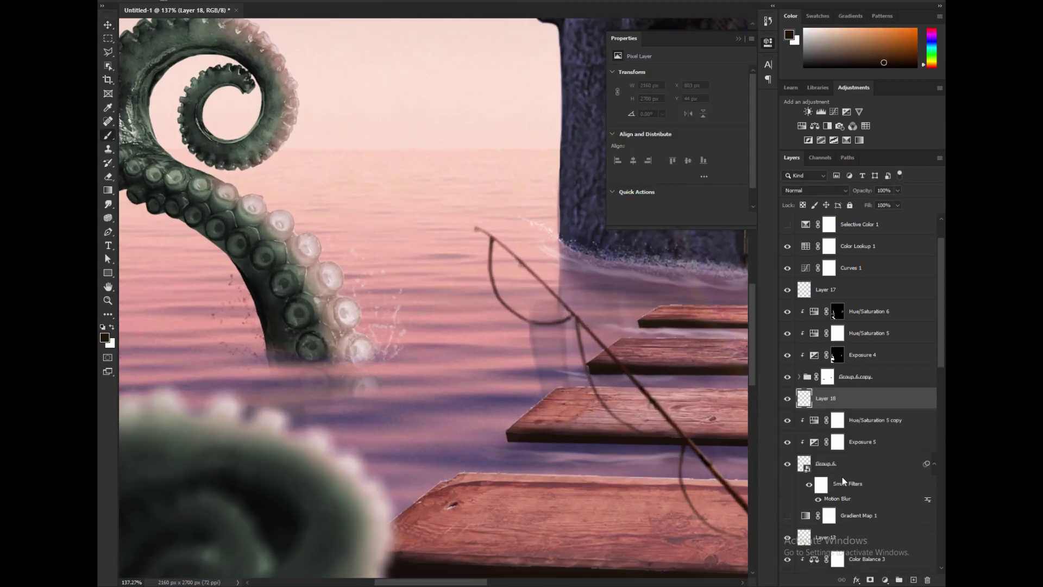
# Step: Sample the water's purple and paint a shadow around the left tentacle's base on Layer 18, using Multiply at 58% opacity
pyautogui.keyDown('alt'); pyautogui.click(470, 464); pyautogui.keyUp('alt')
pyautogui.moveTo(261, 374); pyautogui.dragTo(348, 375)
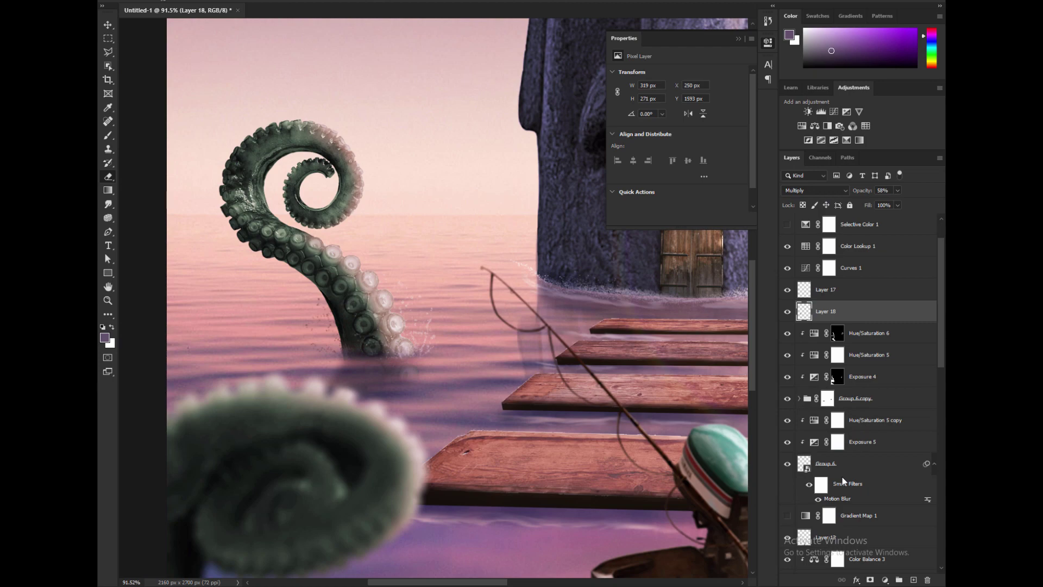
pyautogui.scroll(-5, 434, 297)
# Step: Paint a soft purple shadow where the distant right tentacle meets the water on Layer 18, erasing the excess
pyautogui.scroll(15, 533, 317)
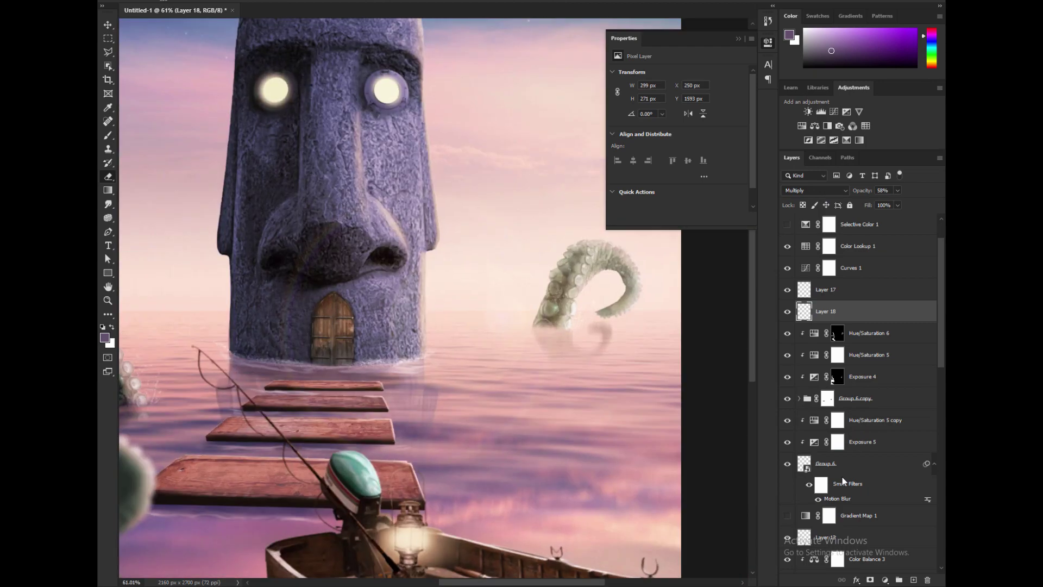
pyautogui.press('b')
pyautogui.moveTo(405, 343)
pyautogui.mouseDown()
pyautogui.moveTo(472, 359)
pyautogui.moveTo(503, 350)
pyautogui.mouseUp()
pyautogui.press('e')
pyautogui.moveTo(384, 351)
pyautogui.mouseDown()
pyautogui.moveTo(394, 375)
pyautogui.moveTo(462, 387)
pyautogui.mouseUp()
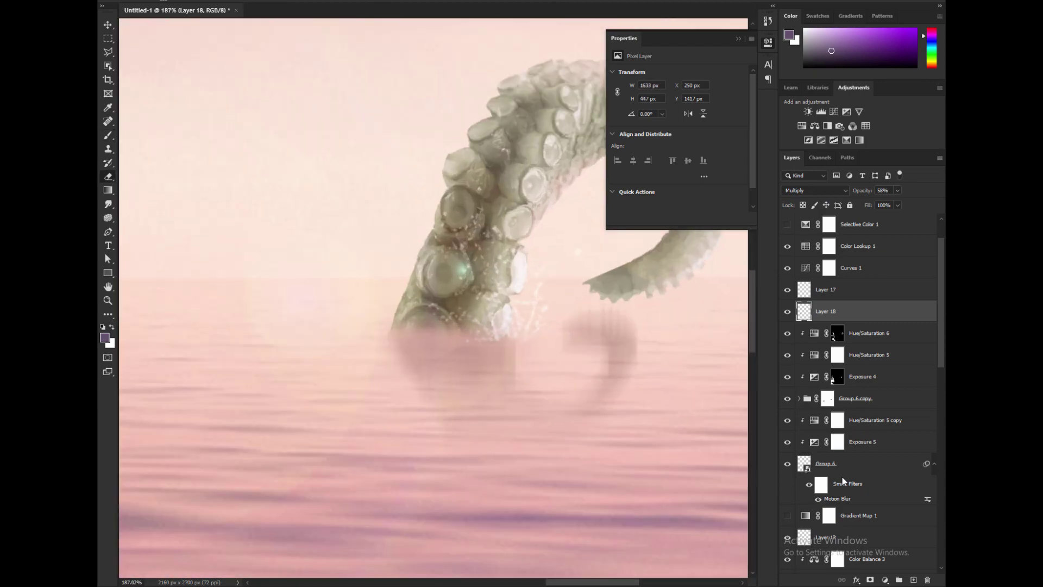
pyautogui.press('b')
pyautogui.moveTo(426, 320); pyautogui.dragTo(497, 322)
pyautogui.moveTo(380, 348); pyautogui.dragTo(521, 326)
pyautogui.scroll(-5, 513, 335)
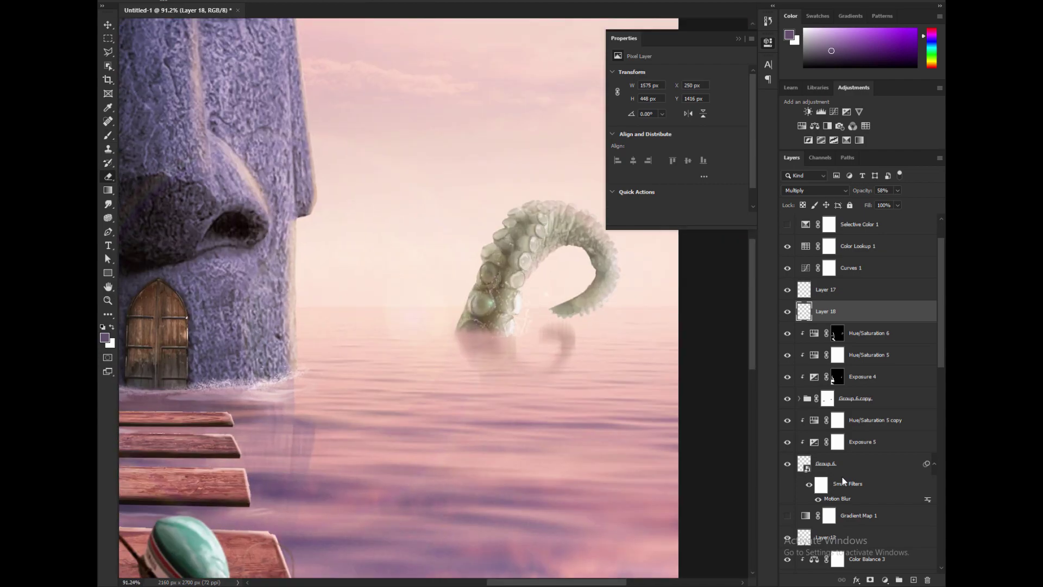
pyautogui.hotkey('ctrl', '0')
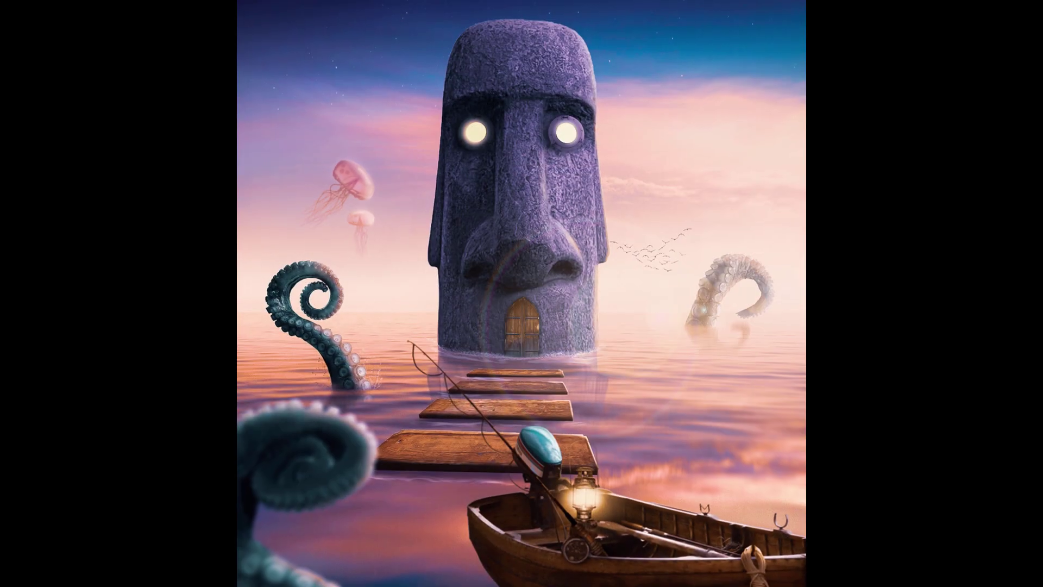